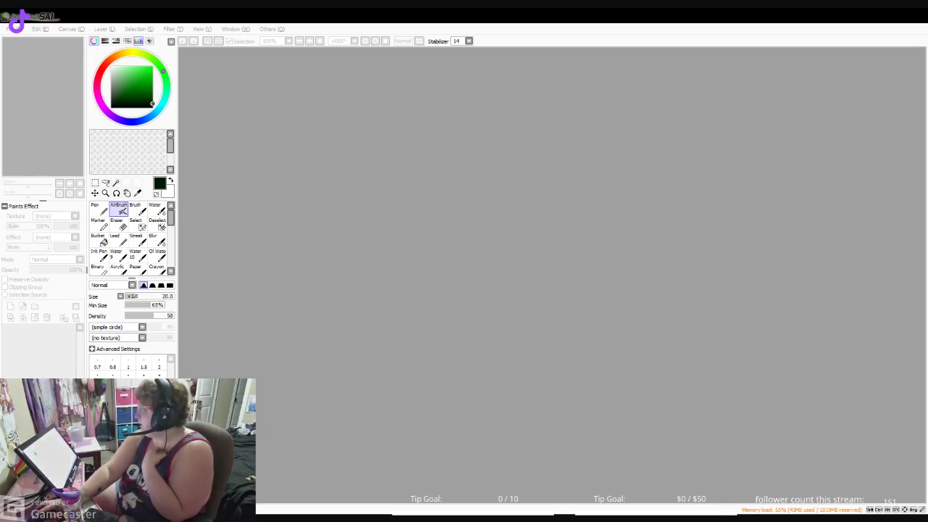
- Create a new blank portrait canvas
key("alt+Tab")
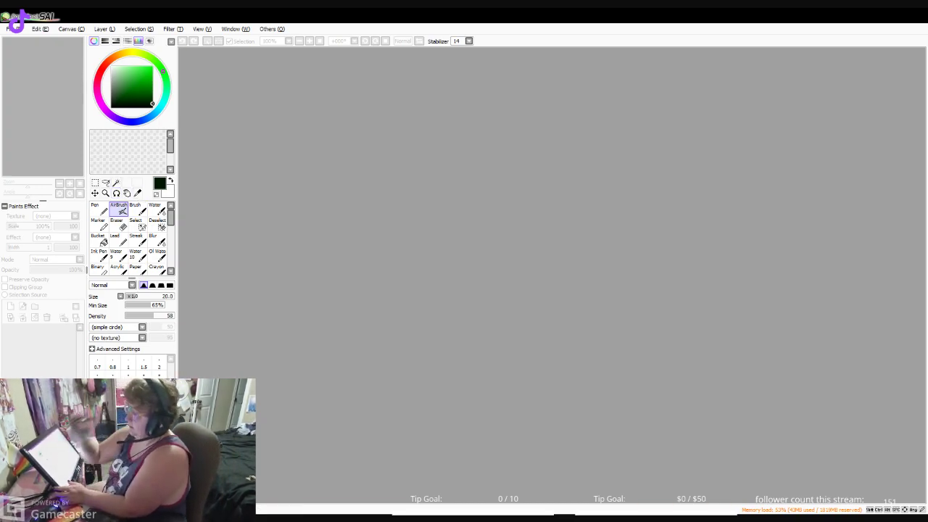
left_click(14, 29)
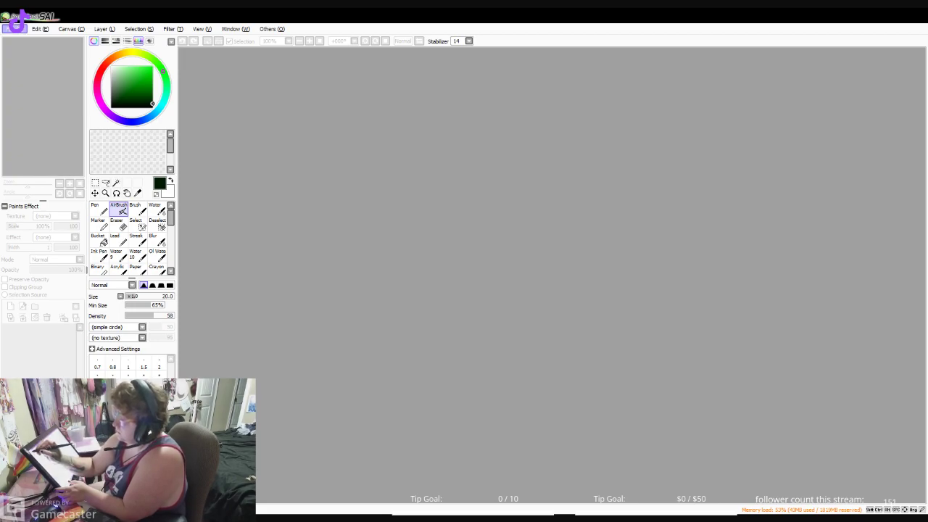
left_click(23, 40)
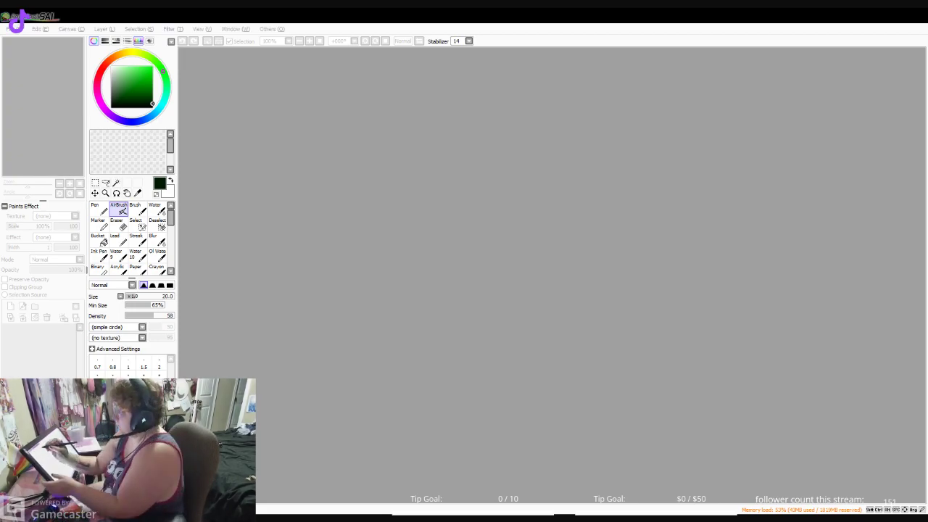
left_click(186, 160)
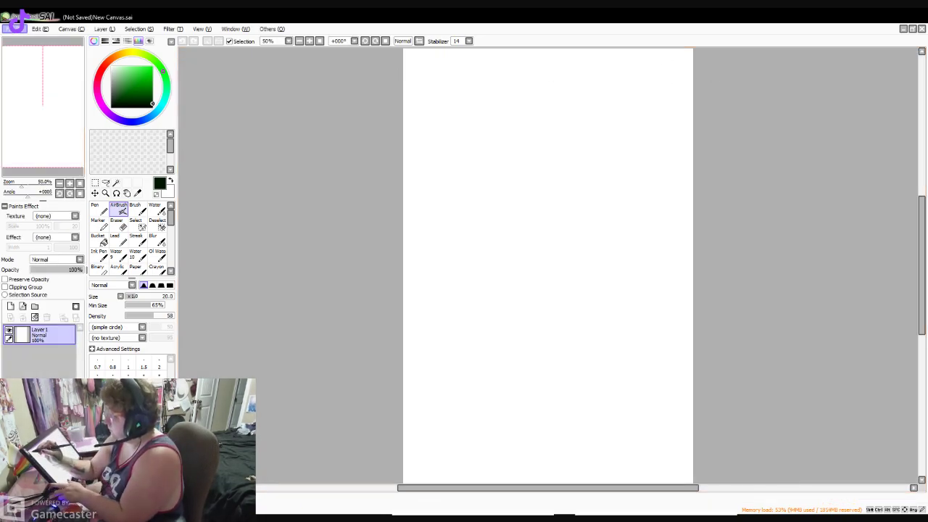
- Create a second blank canvas in a square format, and return to the portrait canvas
left_click(15, 26)
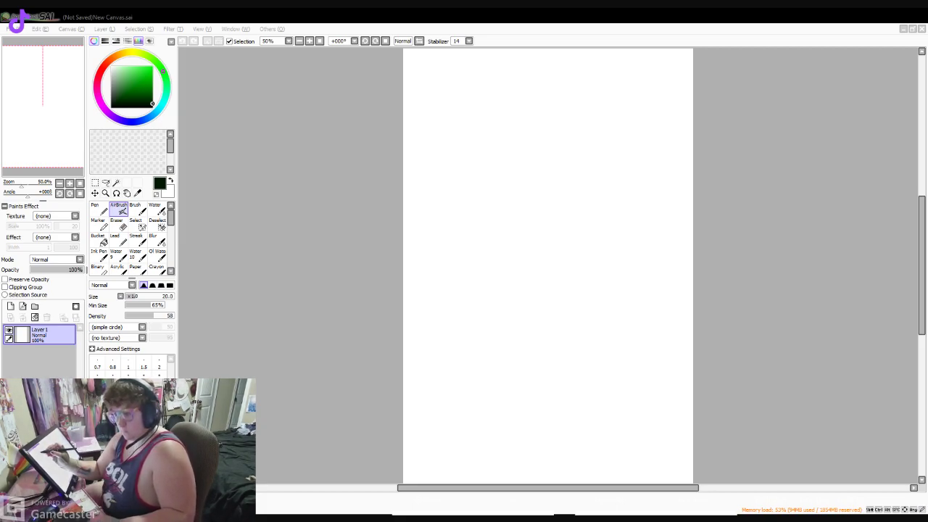
key("Return")
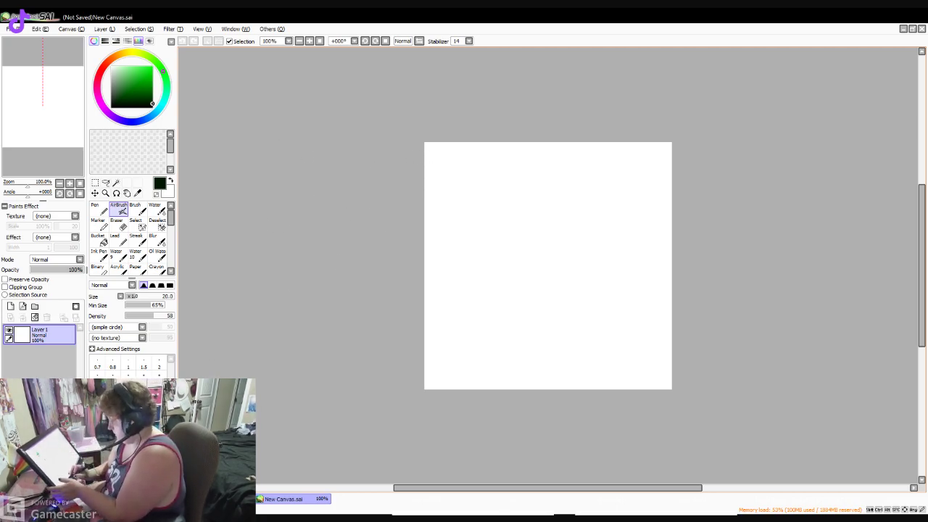
left_click(218, 499)
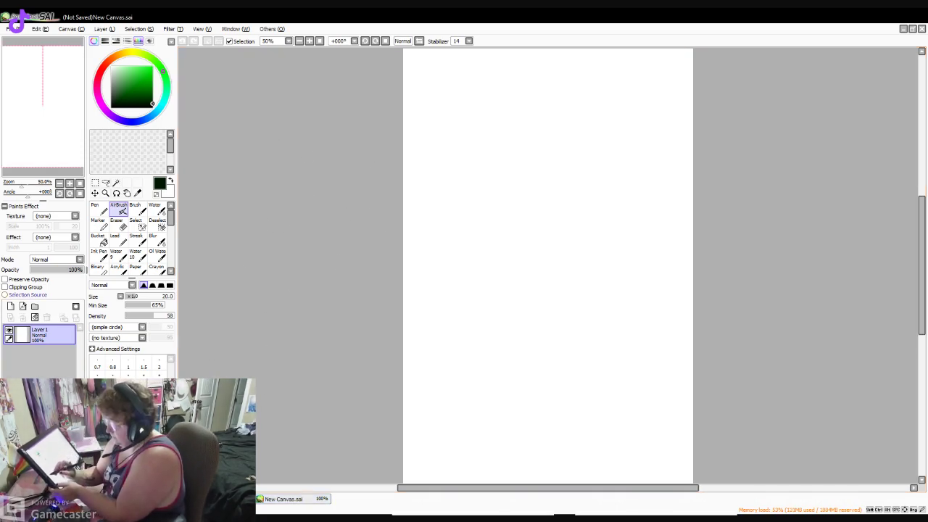
- Add six regular layers above Layer1 and one linework layer on top of the stack
double_click(10, 306)
double_click(11, 306)
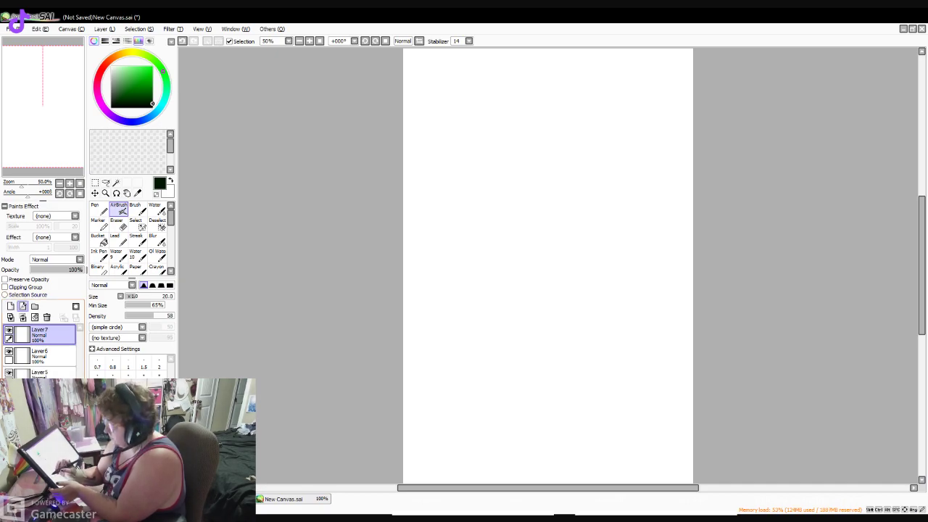
left_click(23, 306)
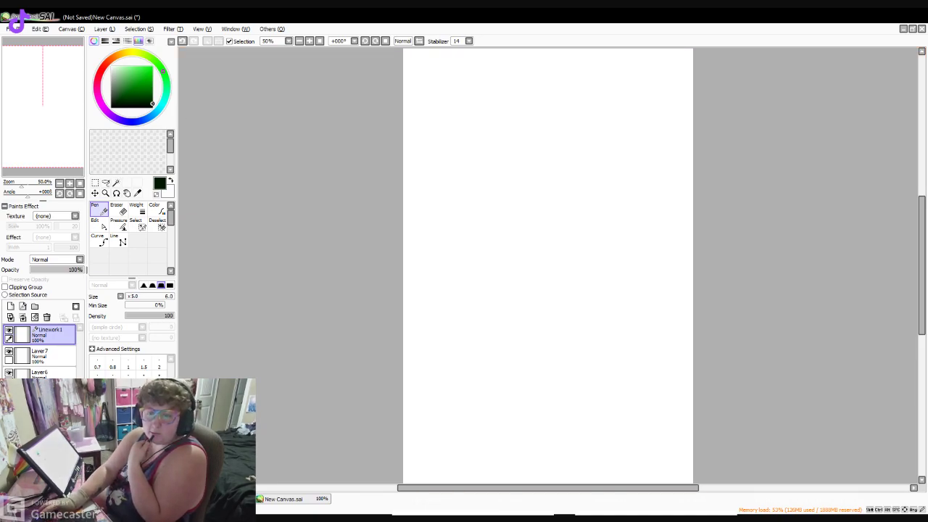
left_click(14, 27)
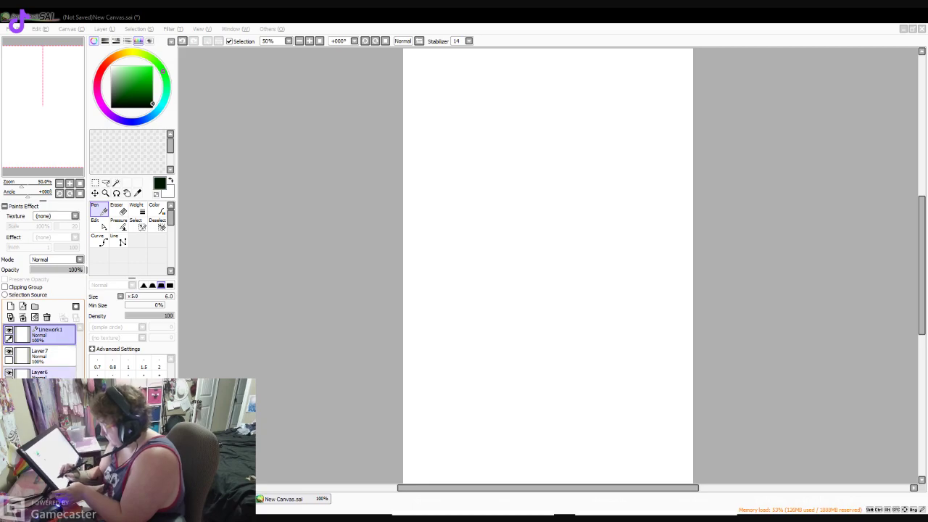
- Cover the whole bottom layer with a muted dusty pink using the Pen at size 350
left_click(48, 484)
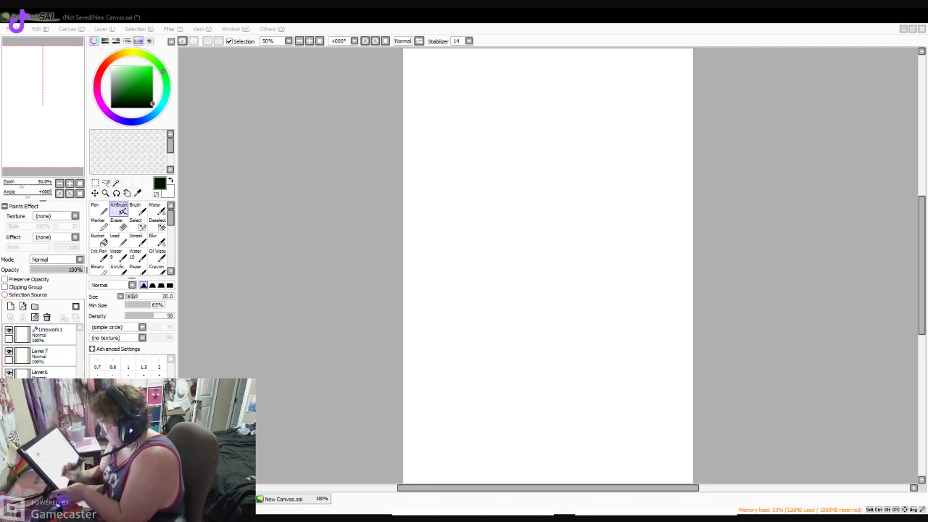
left_click(495, 228)
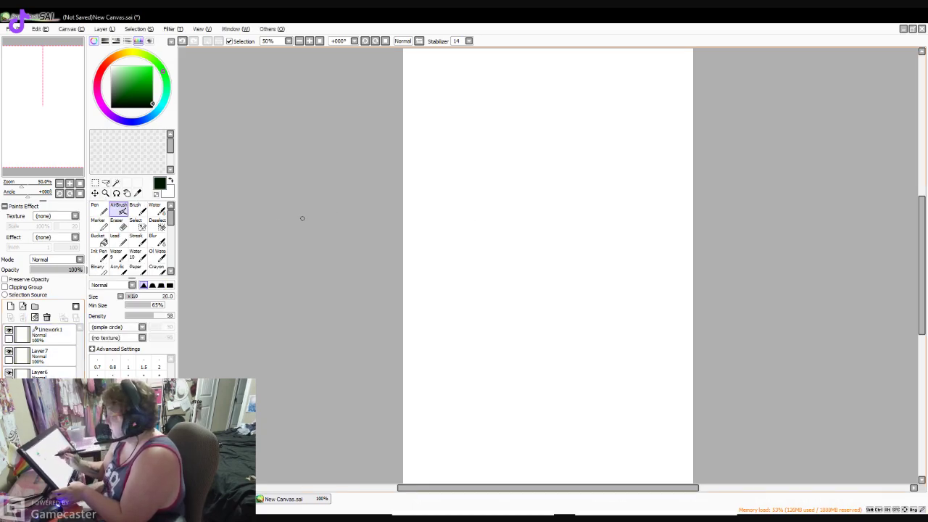
mouse_move(921, 254)
left_mouse_down()
mouse_move(921, 242)
mouse_move(922, 256)
left_mouse_up()
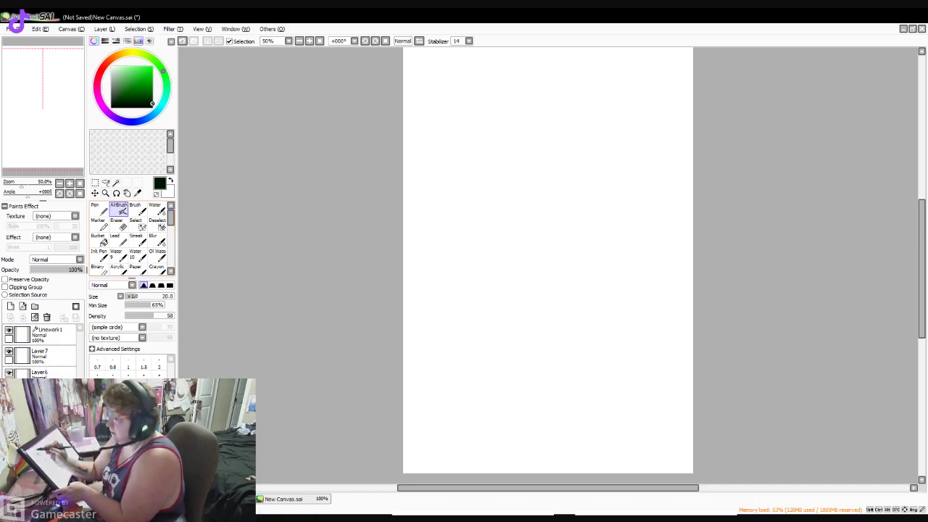
left_click(98, 81)
left_click_drag(127, 87, 128, 81)
left_click(98, 208)
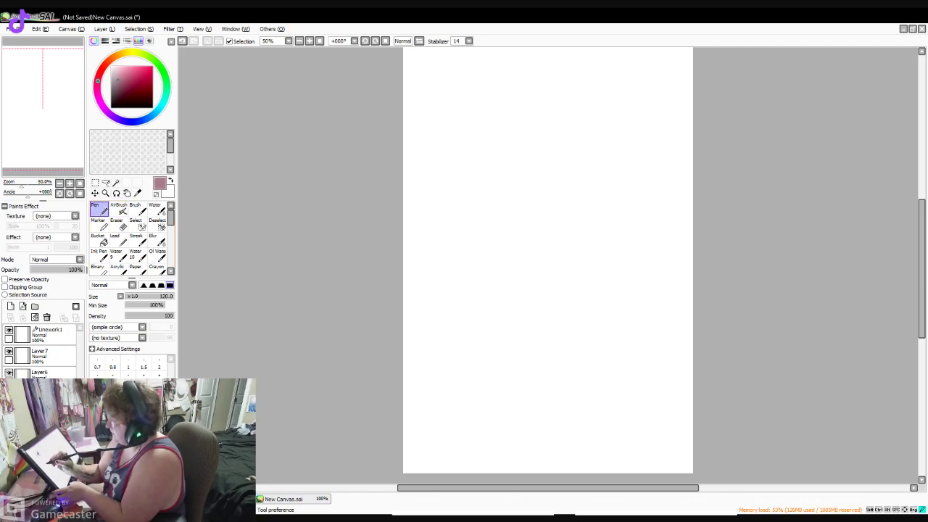
left_click(159, 458)
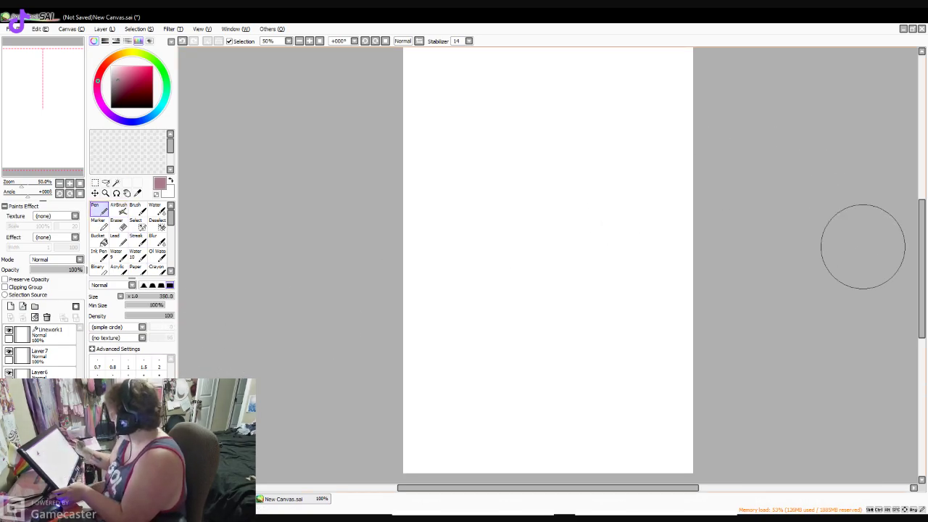
scroll(548, 261, "up", 2)
mouse_move(802, 196)
left_mouse_down()
mouse_move(645, 82)
mouse_move(742, 150)
mouse_move(573, 232)
mouse_move(623, 268)
mouse_move(372, 383)
mouse_move(429, 418)
mouse_move(775, 420)
left_mouse_up()
scroll(906, 276, "down", 2)
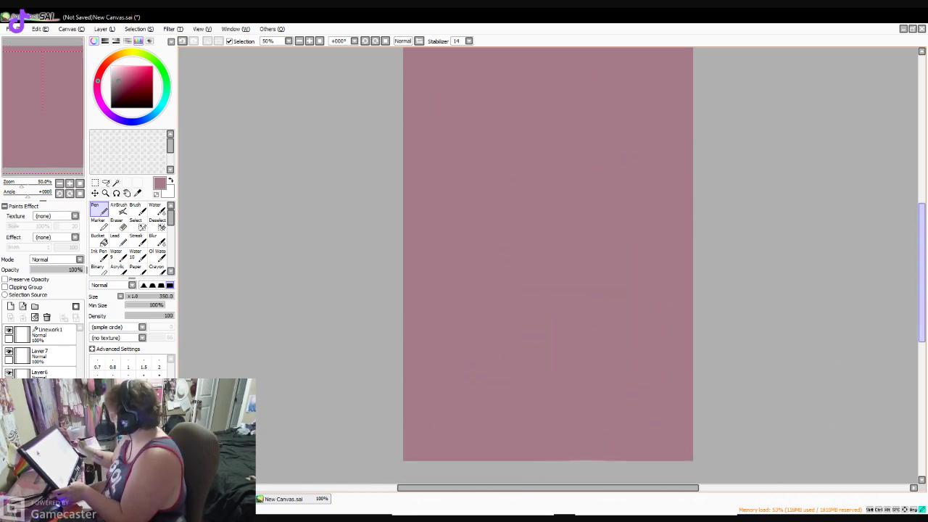
scroll(893, 278, "up", 2)
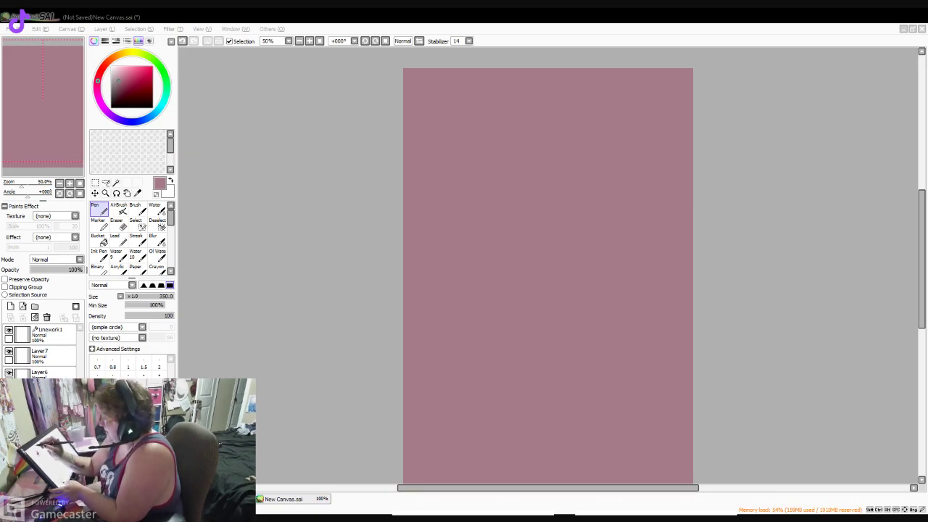
- Sketch a round head outline on a layer above the background, using the Lead brush at size 2 in dark crimson
left_click(174, 18)
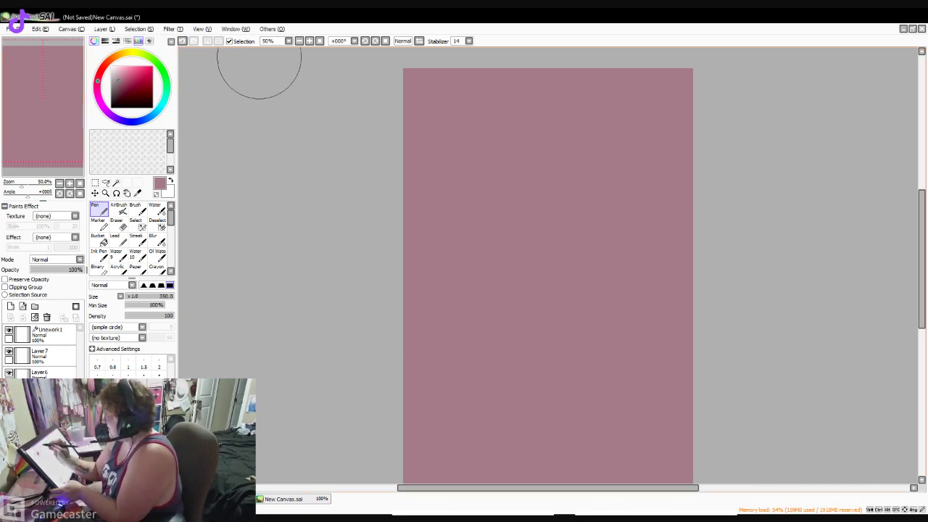
left_click(309, 41)
left_click(310, 41)
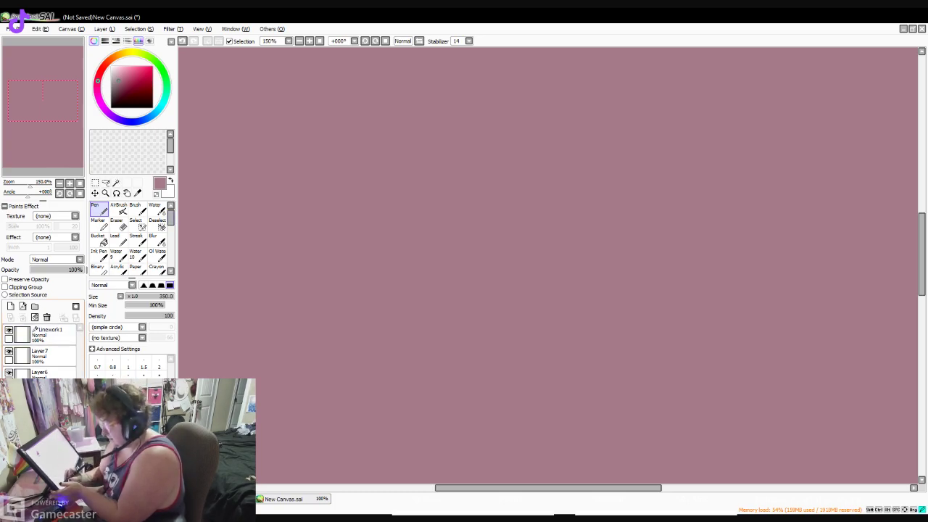
left_click(133, 83)
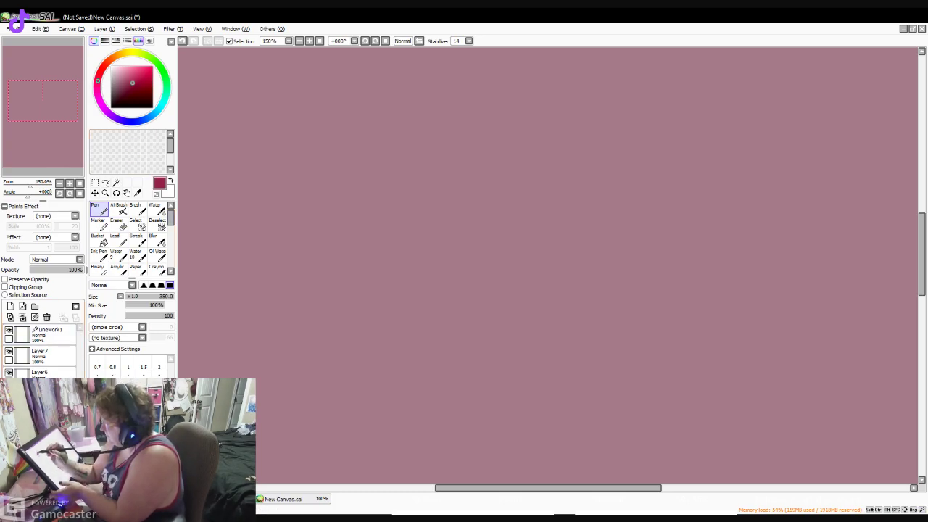
left_click(118, 240)
left_click(135, 296)
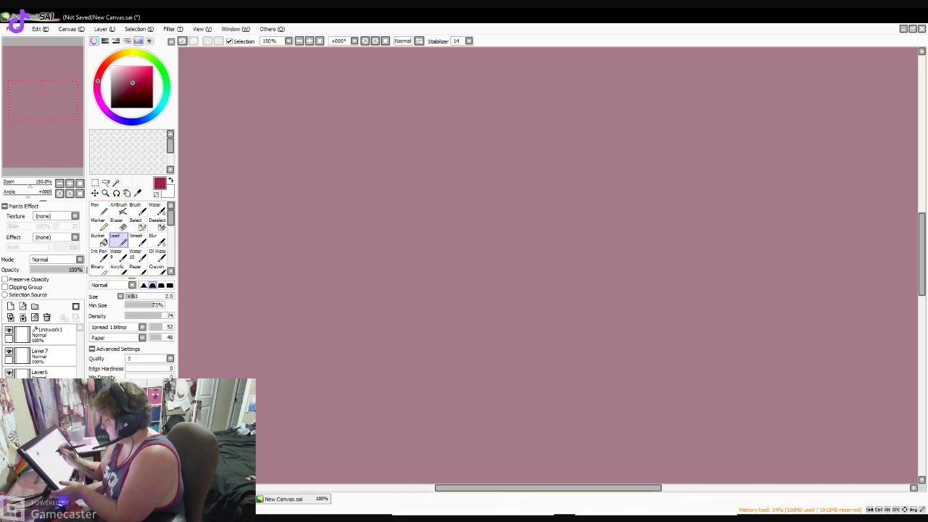
mouse_move(403, 195)
left_mouse_down()
mouse_move(384, 243)
mouse_move(395, 294)
left_mouse_up()
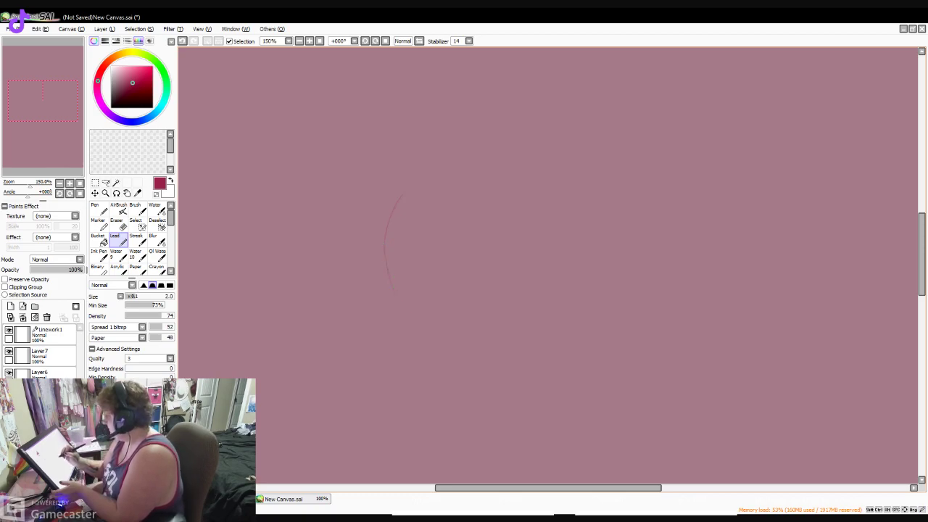
mouse_move(400, 195)
left_mouse_down()
mouse_move(382, 258)
mouse_move(395, 293)
left_mouse_up()
mouse_move(382, 250)
left_mouse_down()
mouse_move(391, 208)
mouse_move(440, 178)
mouse_move(515, 203)
mouse_move(523, 254)
left_mouse_up()
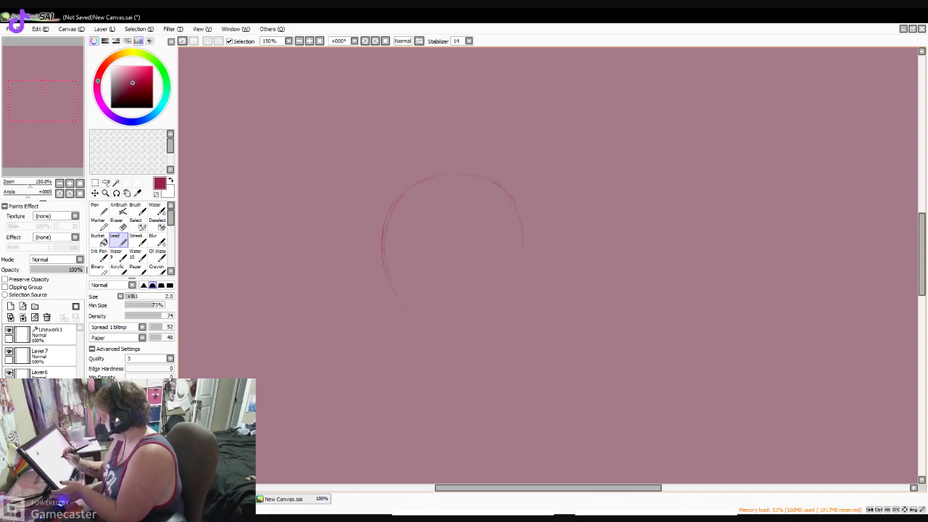
mouse_move(386, 272)
left_mouse_down()
mouse_move(411, 314)
mouse_move(467, 322)
mouse_move(497, 314)
left_mouse_up()
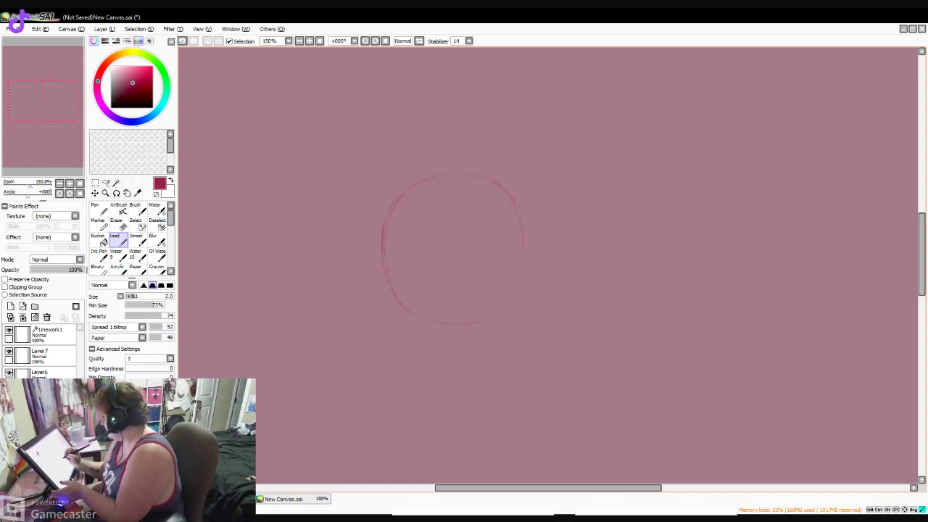
left_click_drag(411, 313, 498, 314)
left_click_drag(406, 191, 470, 175)
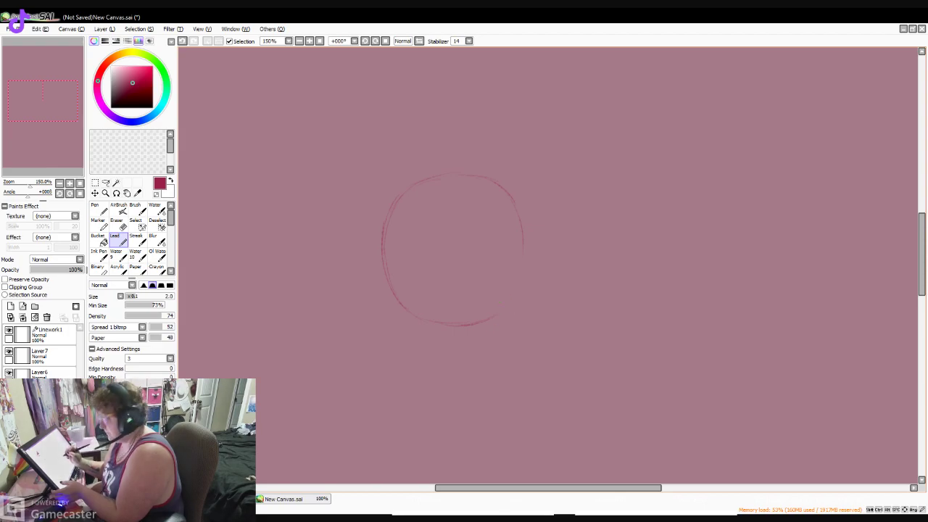
left_click_drag(518, 294, 509, 307)
mouse_move(534, 250)
left_mouse_down()
mouse_move(533, 228)
mouse_move(511, 189)
left_mouse_up()
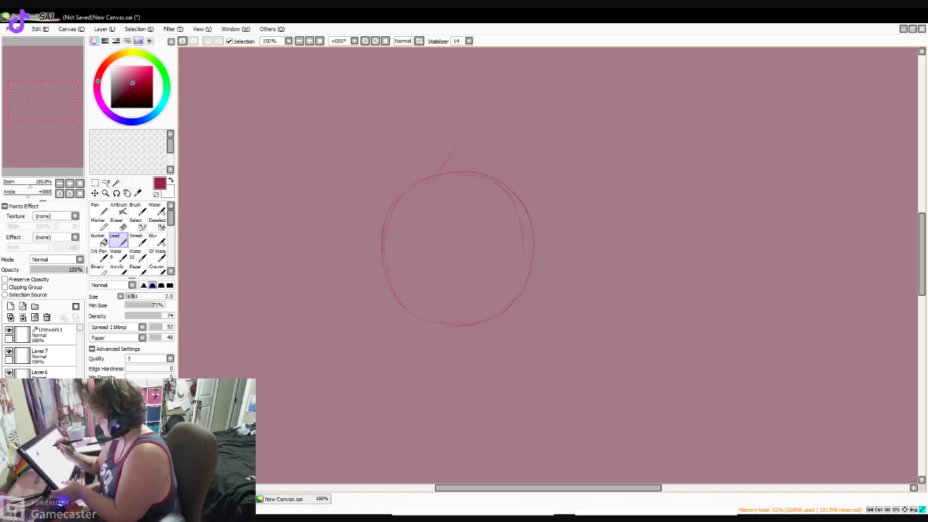
- Sketch a spiky hair tuft on top of the head and a large pointed ear on each side
mouse_move(456, 144)
left_mouse_down()
mouse_move(439, 172)
mouse_move(468, 150)
left_mouse_up()
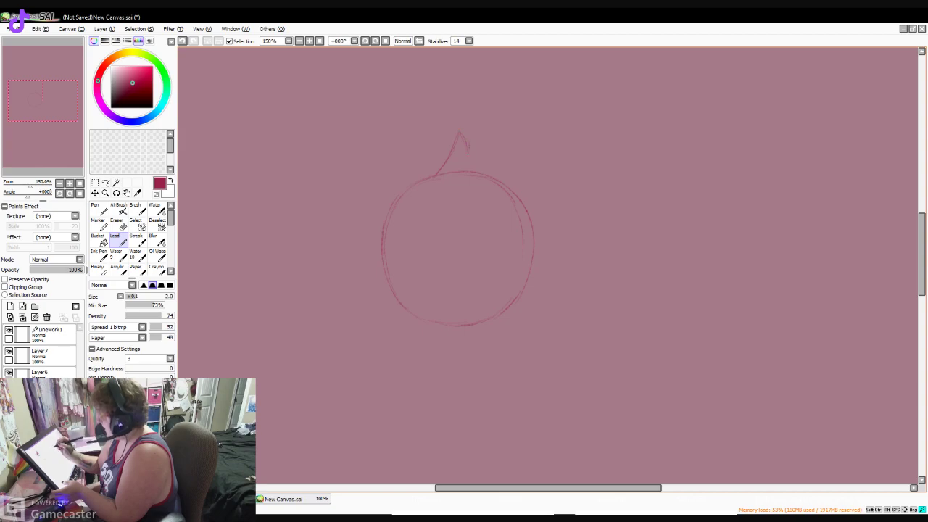
mouse_move(485, 145)
left_mouse_down()
mouse_move(505, 161)
mouse_move(497, 182)
left_mouse_up()
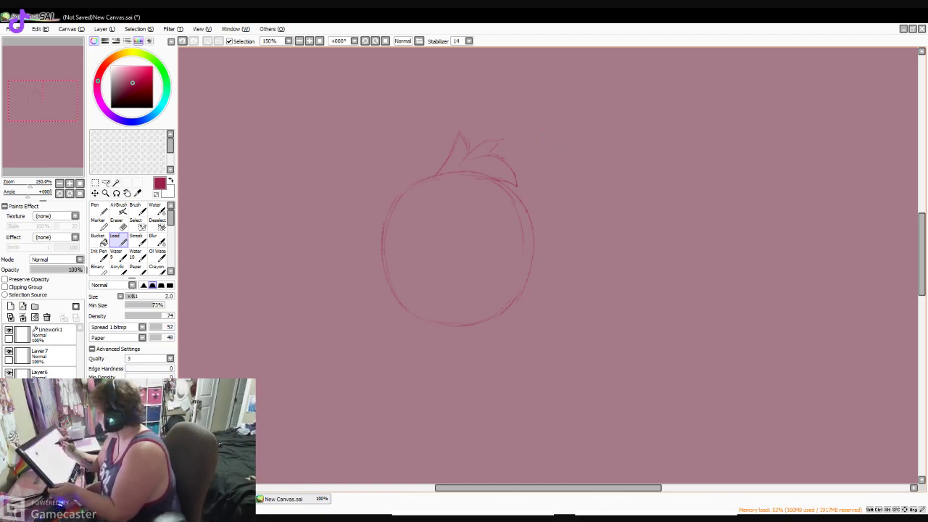
mouse_move(512, 160)
left_mouse_down()
mouse_move(567, 109)
mouse_move(595, 101)
mouse_move(601, 165)
mouse_move(590, 199)
mouse_move(576, 232)
mouse_move(535, 255)
left_mouse_up()
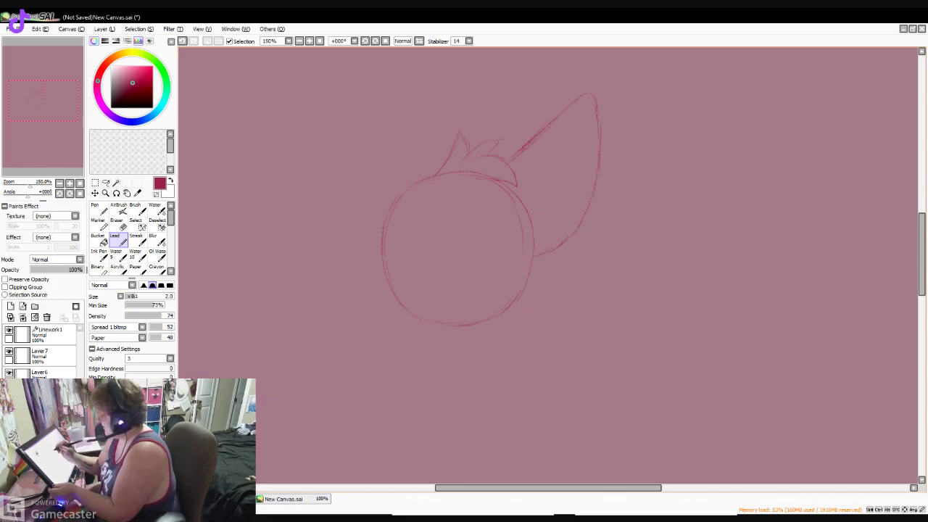
mouse_move(430, 176)
left_mouse_down()
mouse_move(356, 69)
mouse_move(340, 104)
mouse_move(335, 192)
mouse_move(346, 231)
mouse_move(382, 252)
left_mouse_up()
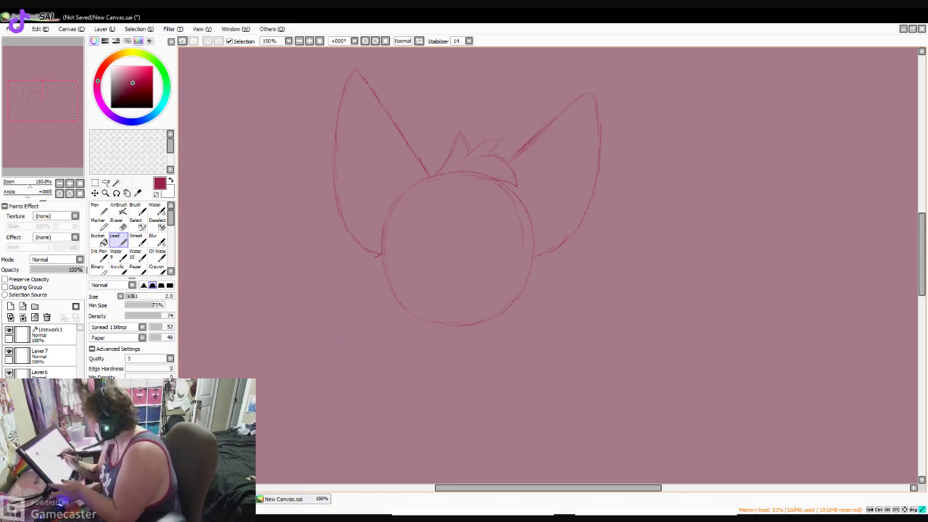
- Sketch jagged cheek fur below both ears and reinforce the lower jaw curves where the fur meets the head
left_click_drag(372, 259, 363, 298)
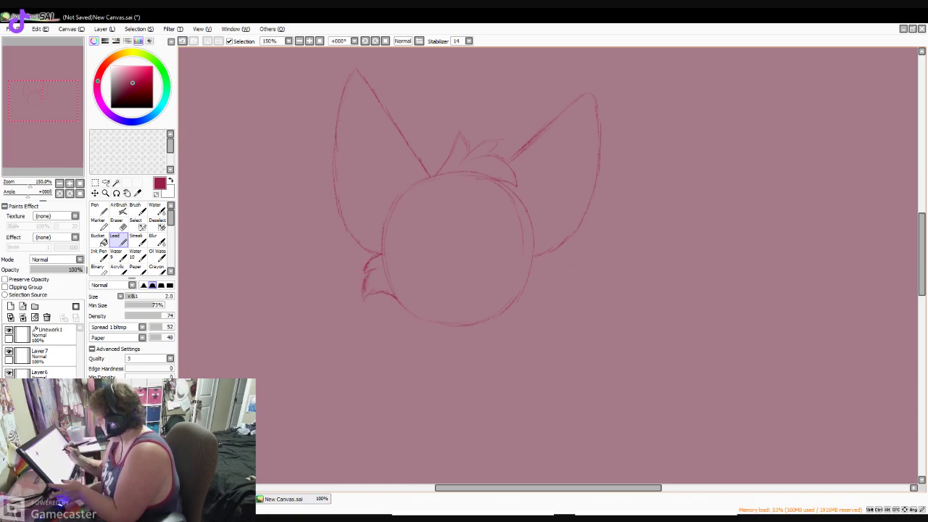
mouse_move(535, 256)
left_mouse_down()
mouse_move(557, 295)
mouse_move(527, 297)
left_mouse_up()
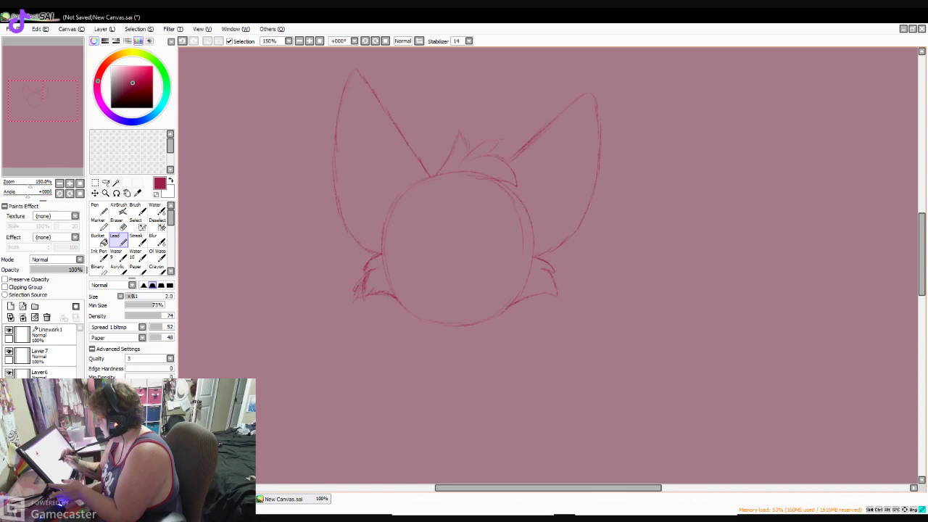
left_click_drag(383, 253, 357, 273)
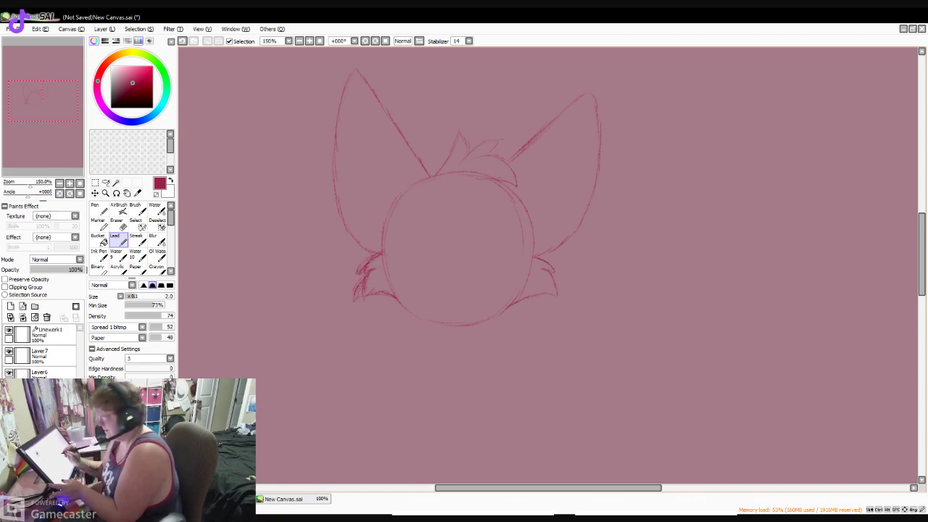
left_click_drag(396, 295, 434, 317)
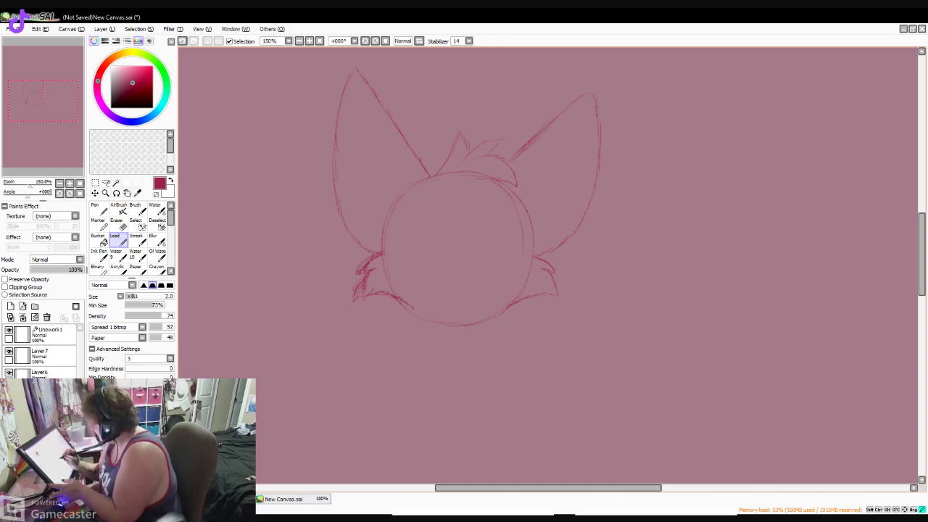
left_click_drag(511, 303, 493, 313)
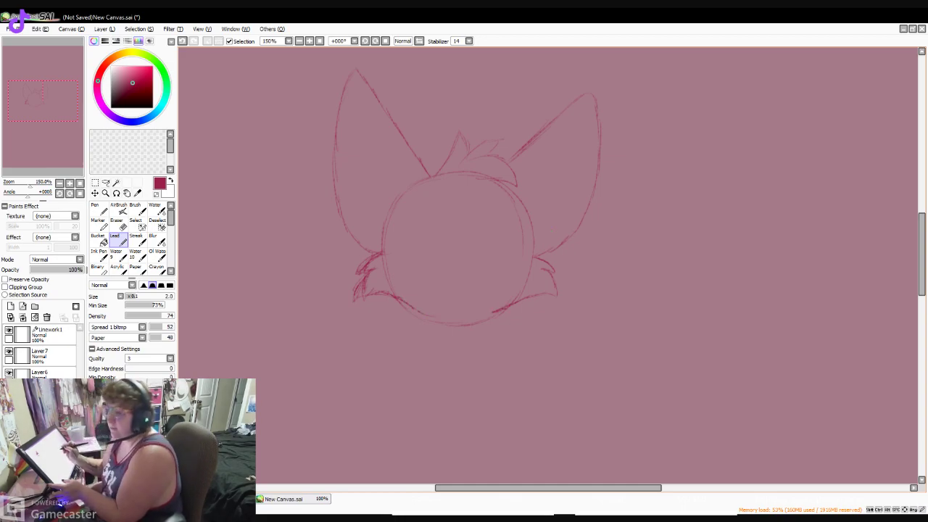
- Sketch the curved chin line, a jagged neck and chest fur tuft beneath it, and a short sloping shoulder line on each side
left_click_drag(416, 311, 461, 319)
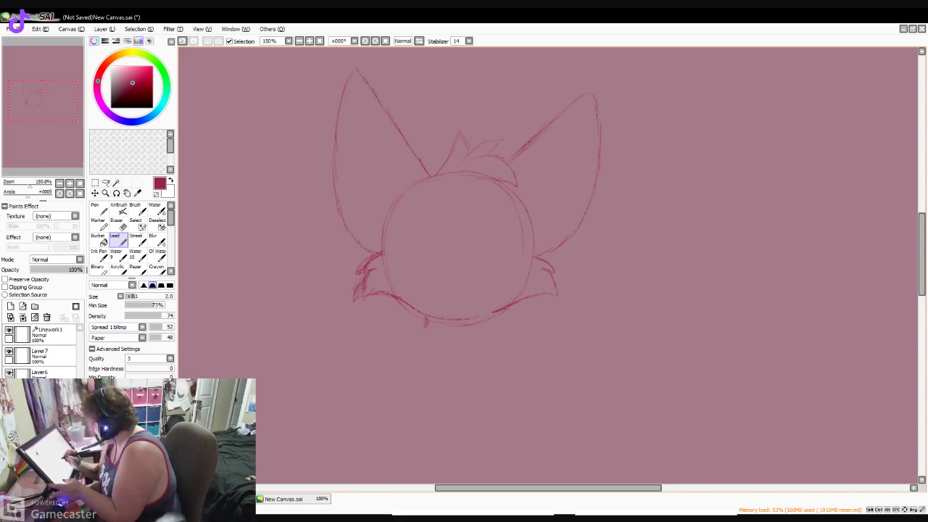
left_click_drag(422, 328, 426, 343)
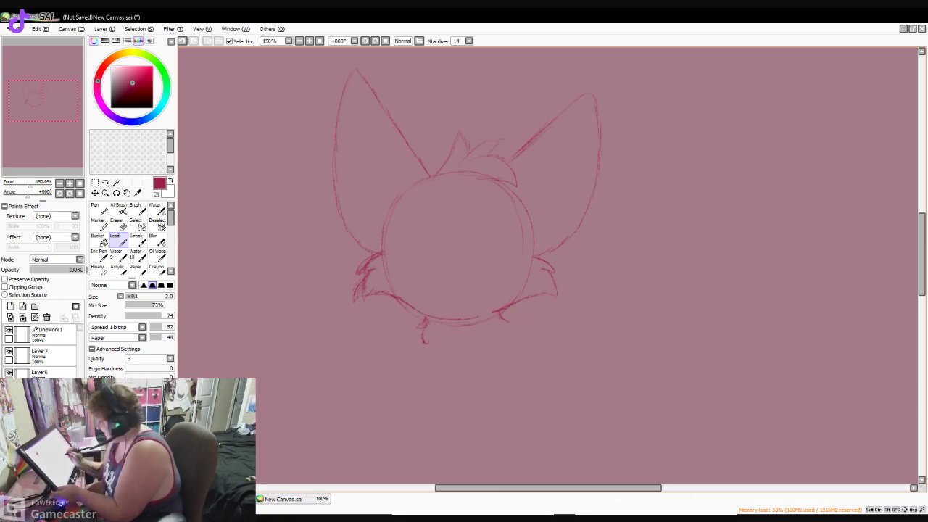
mouse_move(504, 320)
left_mouse_down()
mouse_move(515, 328)
mouse_move(505, 339)
left_mouse_up()
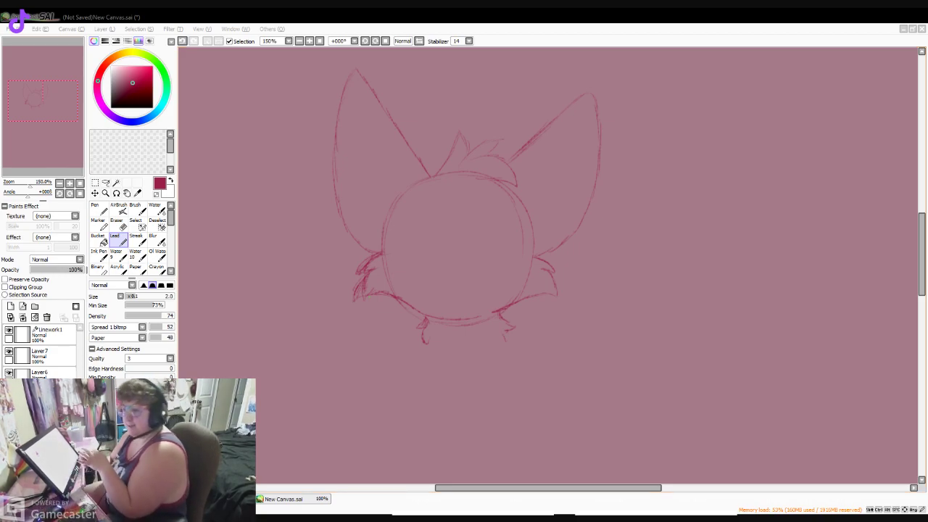
mouse_move(430, 343)
left_mouse_down()
mouse_move(474, 358)
mouse_move(494, 345)
mouse_move(499, 361)
mouse_move(458, 363)
left_mouse_up()
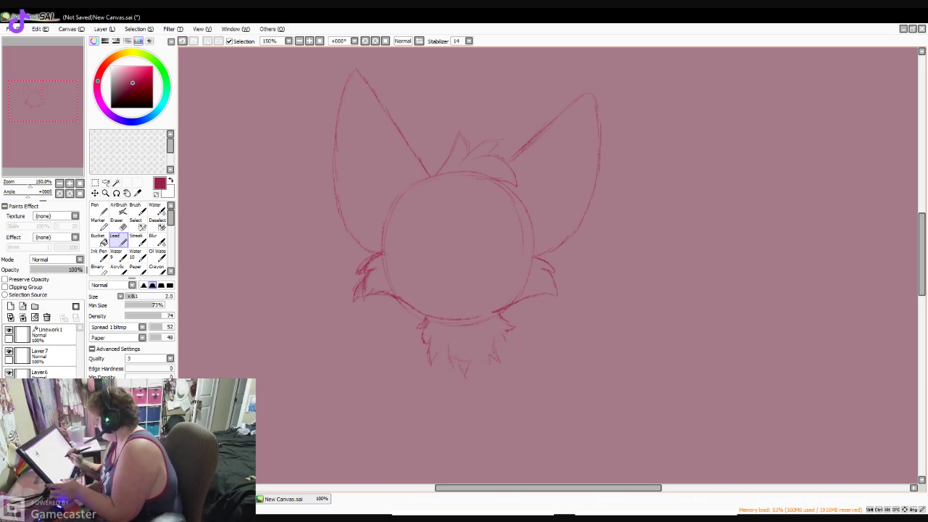
left_click_drag(510, 332, 540, 338)
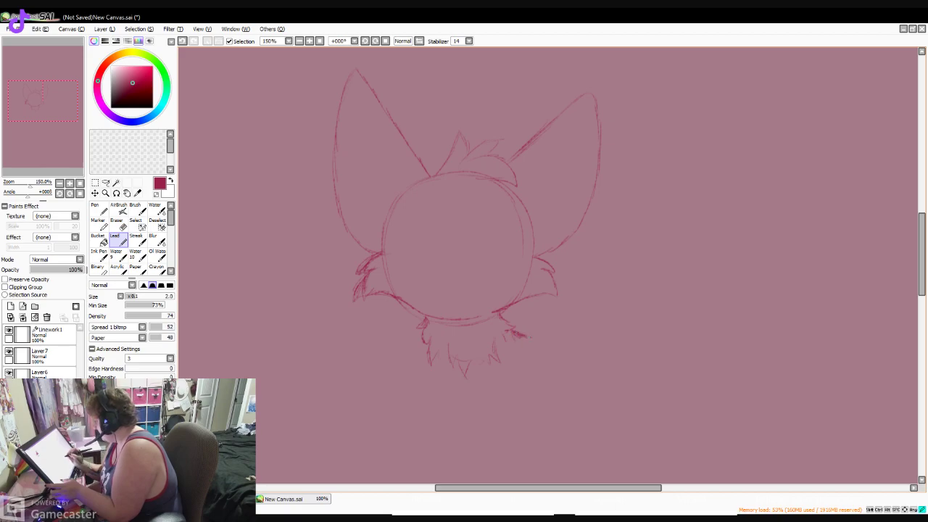
left_click_drag(424, 330, 377, 351)
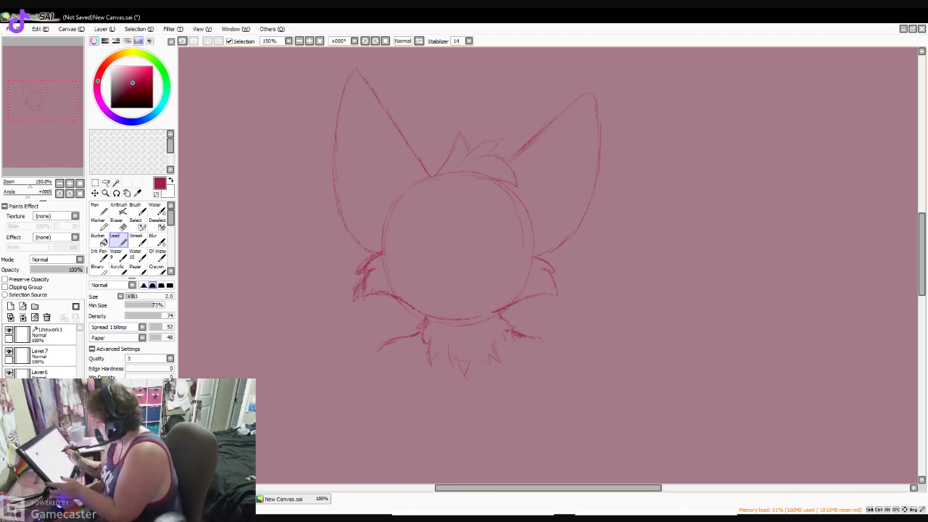
- Sketch inner-ear outlines inside both large ears, with jagged fur along the edges and small tufts where they meet the head
left_click_drag(538, 172, 563, 138)
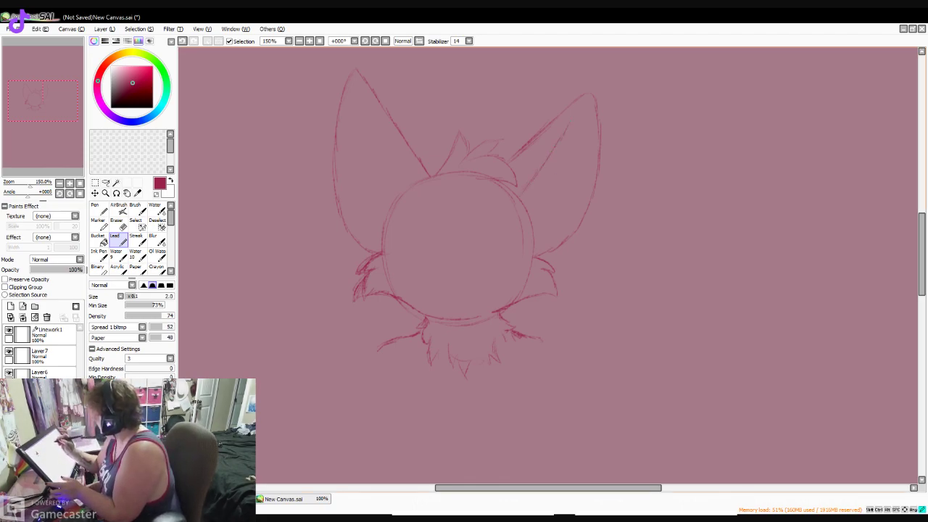
left_click_drag(569, 203, 548, 230)
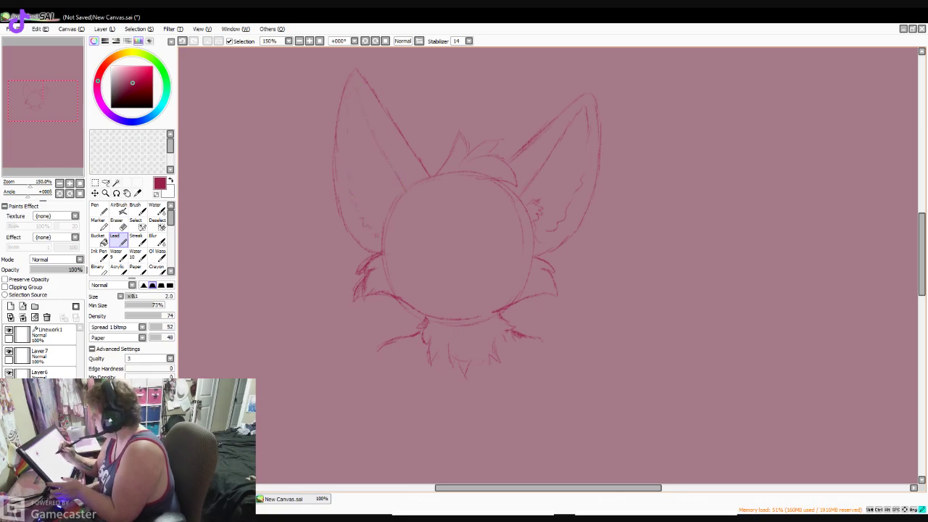
left_click_drag(397, 194, 390, 189)
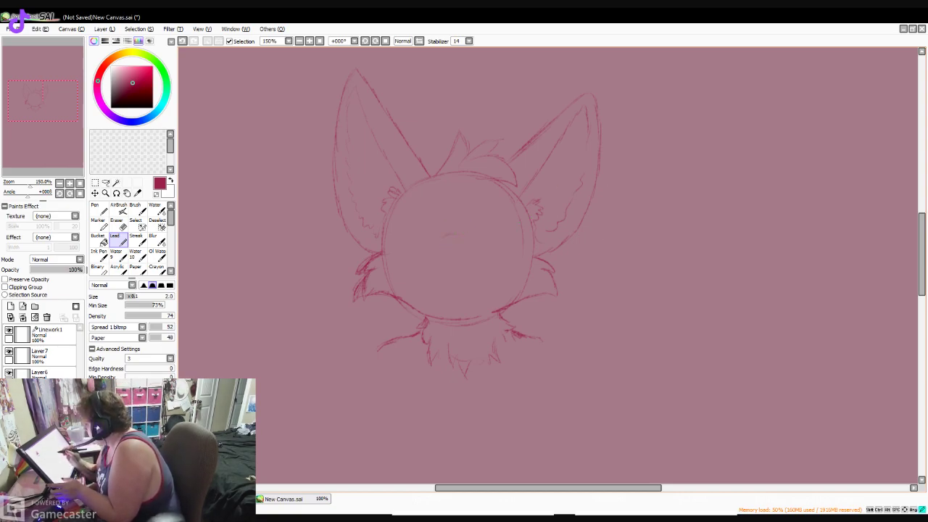
- Sketch a small nose with a curved muzzle at the face's center, and an open mouth with a tongue and drips at its lower corners
left_click_drag(464, 234, 479, 237)
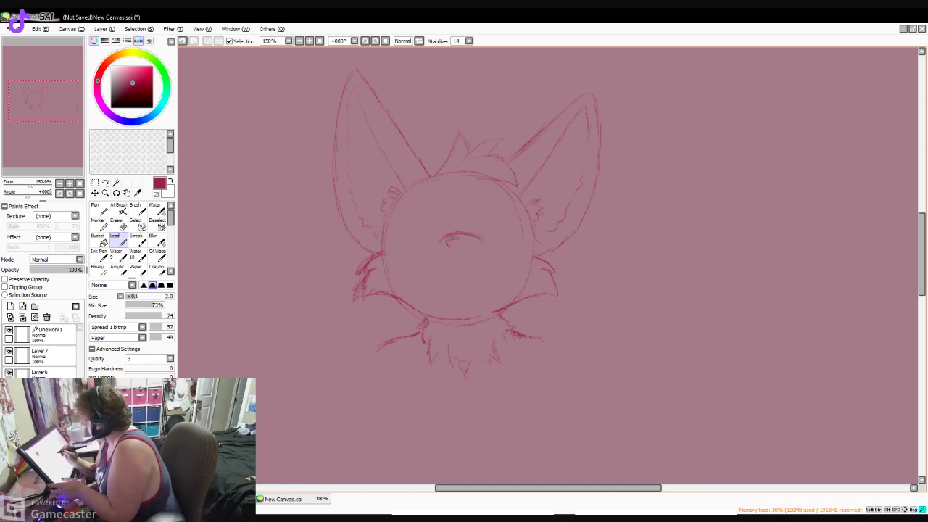
left_click_drag(452, 248, 474, 244)
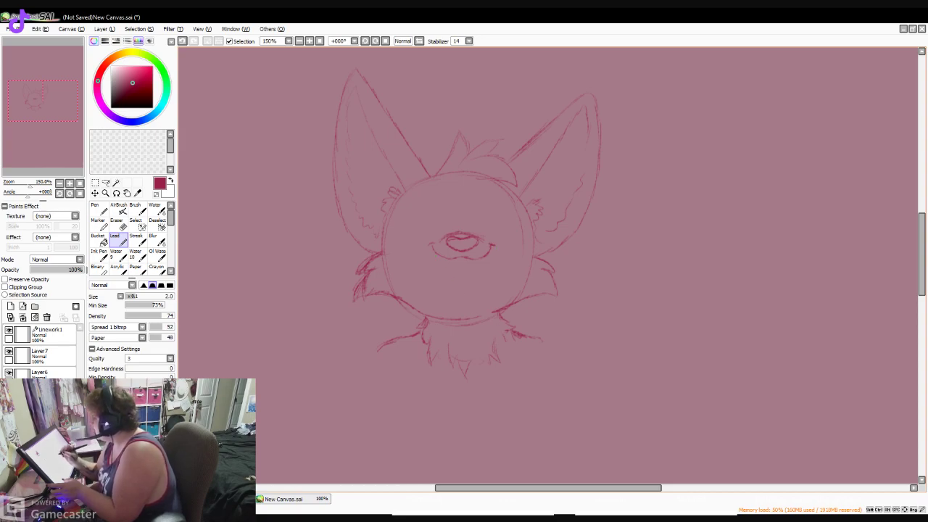
left_click_drag(441, 288, 464, 298)
left_click_drag(487, 256, 483, 292)
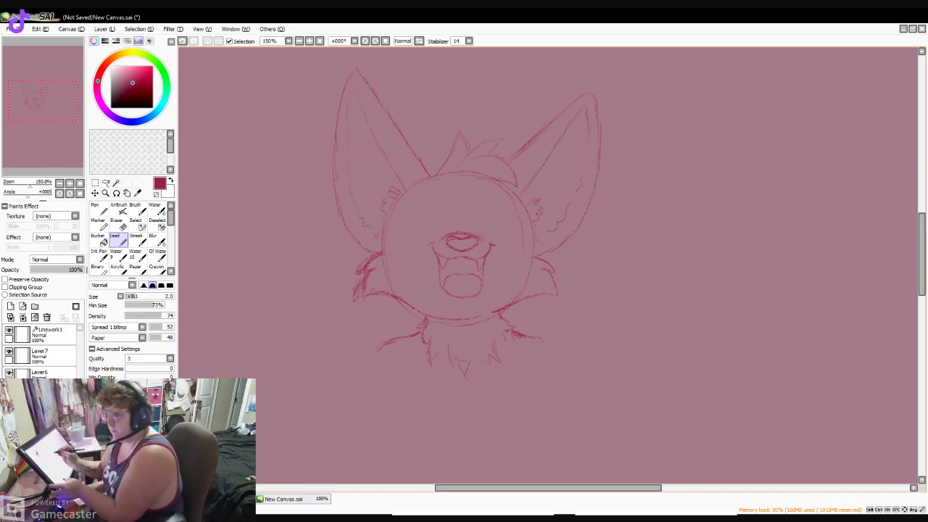
left_click(182, 41)
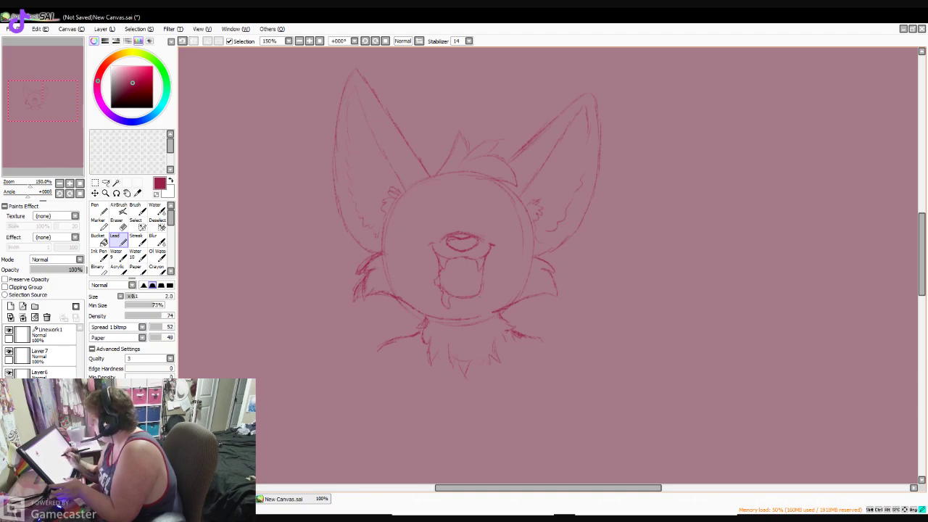
mouse_move(468, 275)
left_mouse_down()
mouse_move(481, 276)
mouse_move(455, 271)
mouse_move(480, 273)
mouse_move(465, 280)
left_mouse_up()
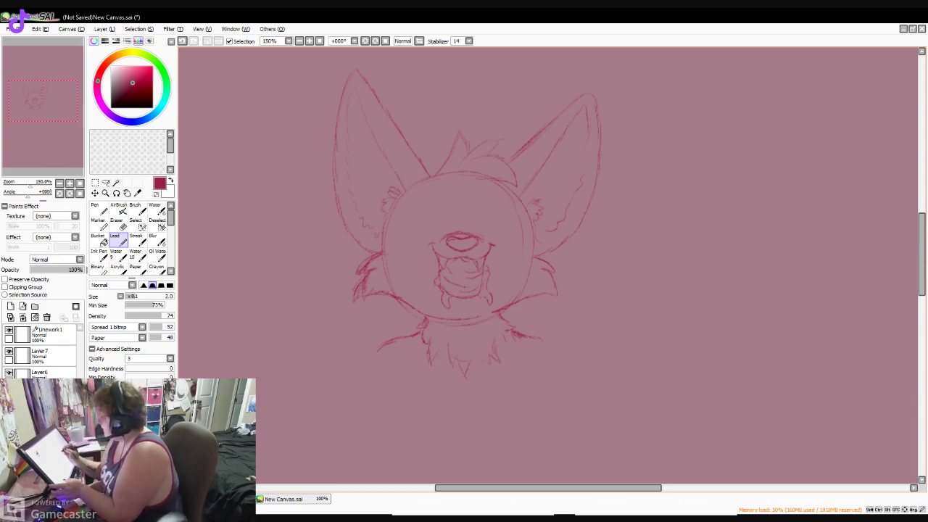
- Sketch two closed, upward-arched smiling eyes and redraw the lower cheek fur edges with lines running down to the neck
left_click_drag(414, 219, 438, 219)
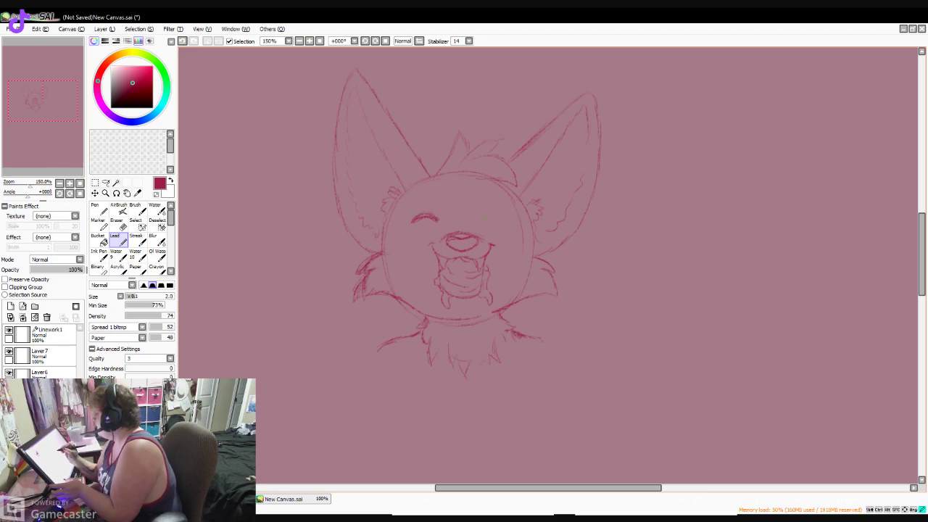
left_click_drag(499, 219, 507, 217)
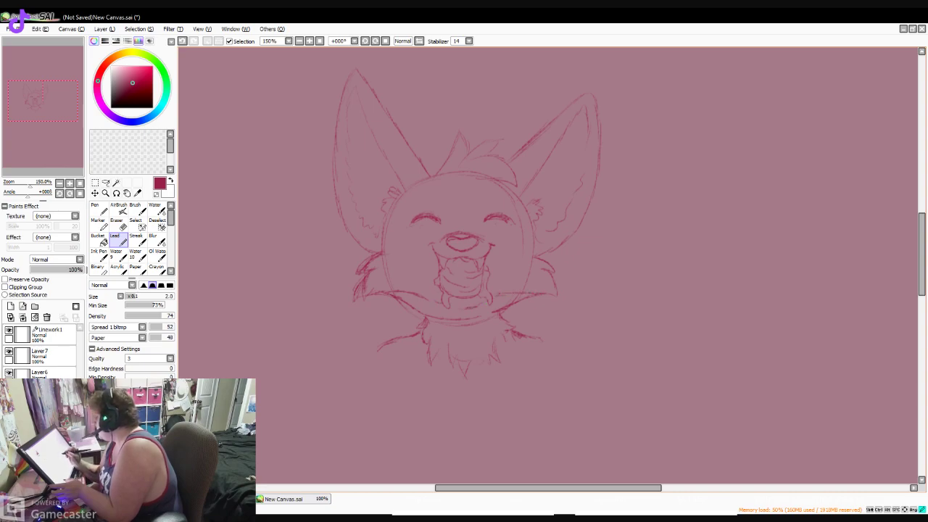
left_click_drag(538, 254, 556, 261)
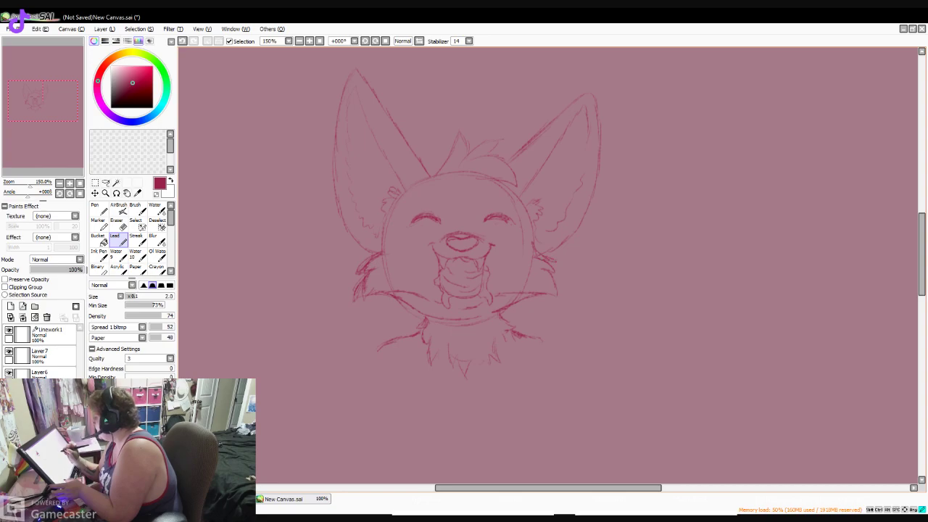
mouse_move(418, 296)
left_mouse_down()
mouse_move(417, 328)
mouse_move(425, 317)
left_mouse_up()
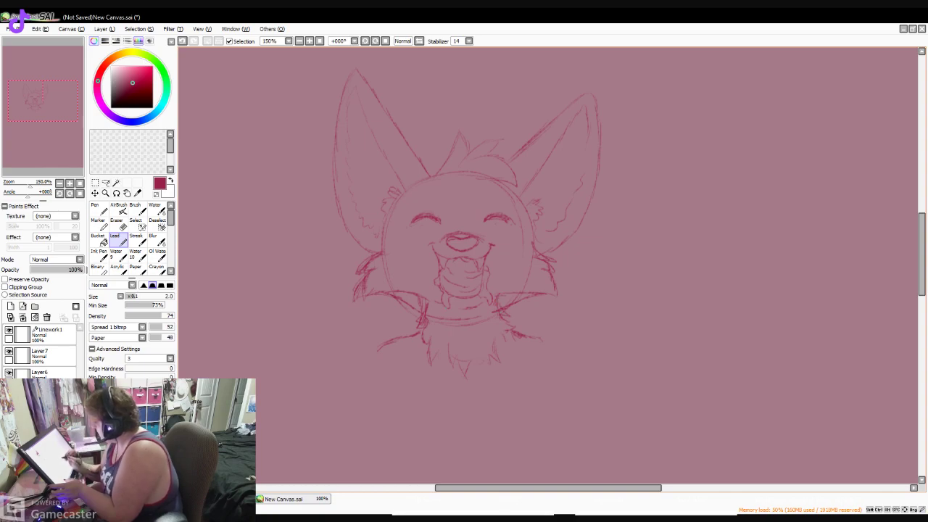
- Erase the chest fur, shoulder lines, chin curve and stray strokes under the cheek fur with the Eraser at size 20
left_click(117, 224)
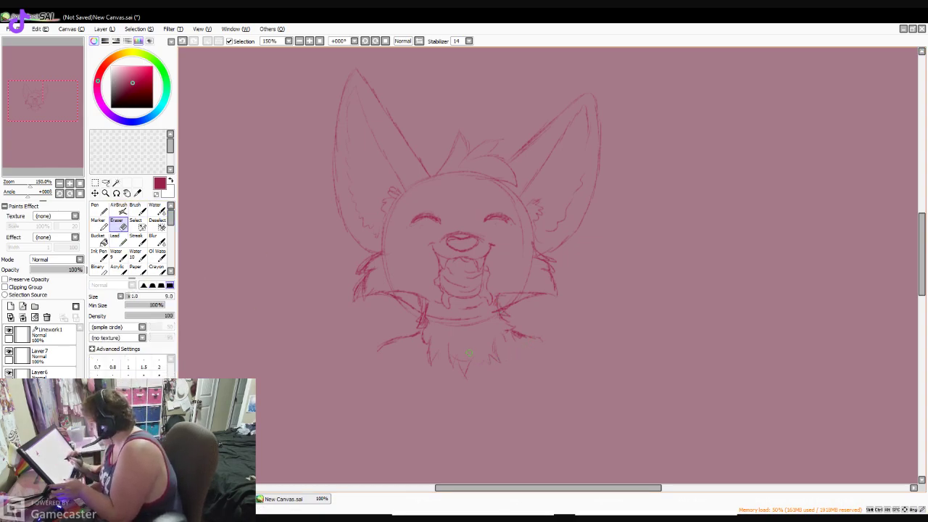
key("bracketright")
key("bracketright")
key("bracketright")
key("bracketright")
key("bracketright")
mouse_move(431, 355)
left_mouse_down()
mouse_move(386, 345)
mouse_move(436, 321)
mouse_move(480, 317)
left_mouse_up()
mouse_move(465, 354)
left_mouse_down()
mouse_move(502, 369)
mouse_move(493, 334)
mouse_move(532, 329)
mouse_move(506, 319)
left_mouse_up()
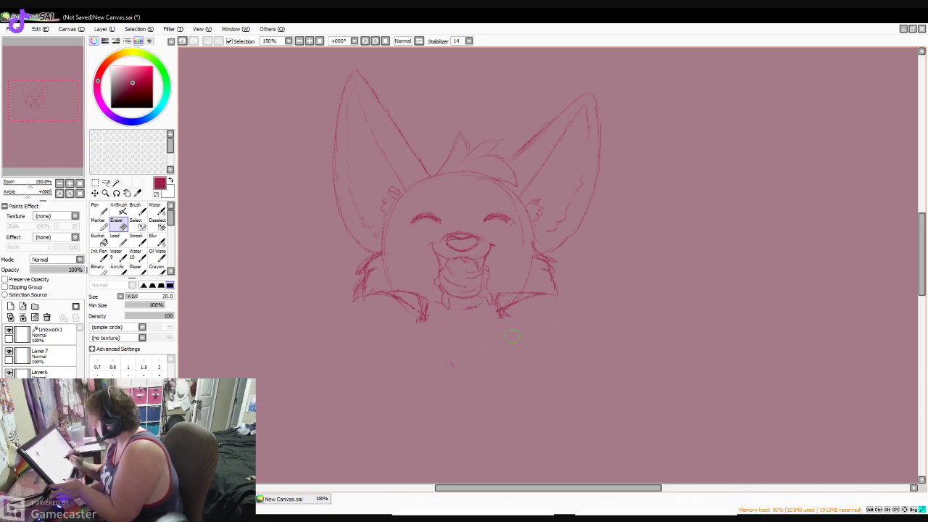
left_click_drag(411, 311, 385, 299)
left_click_drag(525, 301, 511, 314)
left_click_drag(526, 302, 545, 302)
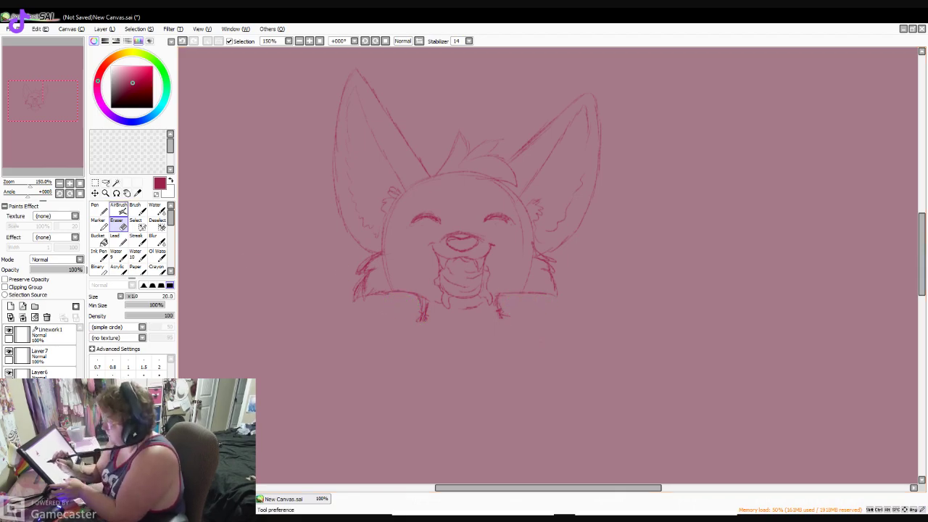
- Clean up the lines on both sides of the neck and sketch a short rounded fur tuft beneath the mouth with the Lead brush
left_click(115, 240)
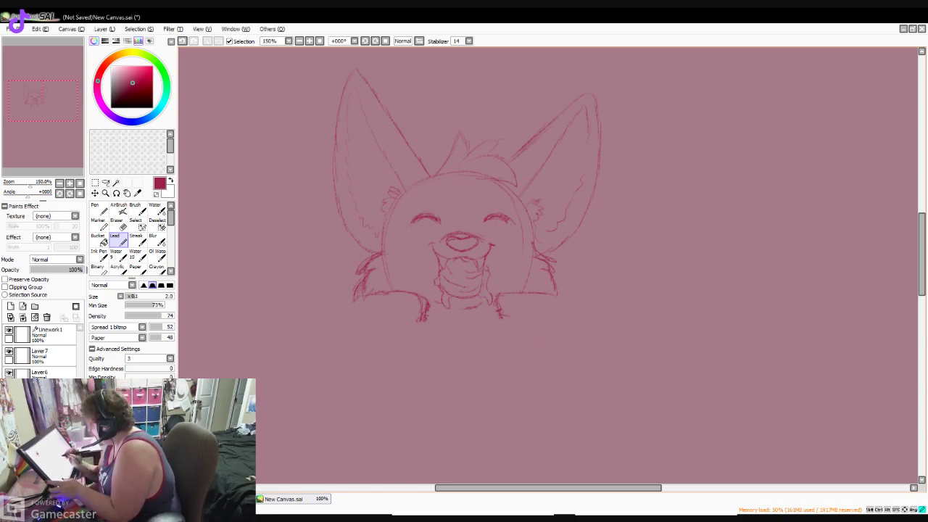
key("e")
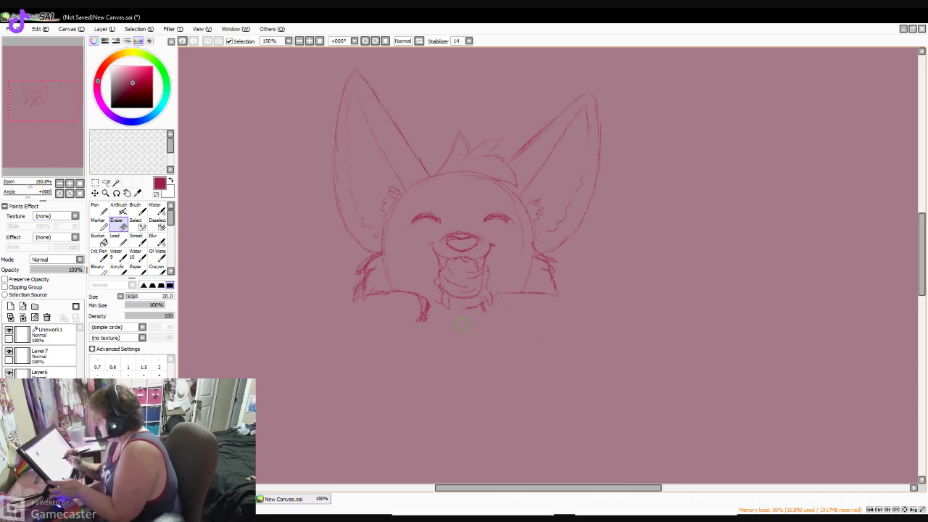
left_click_drag(418, 305, 416, 319)
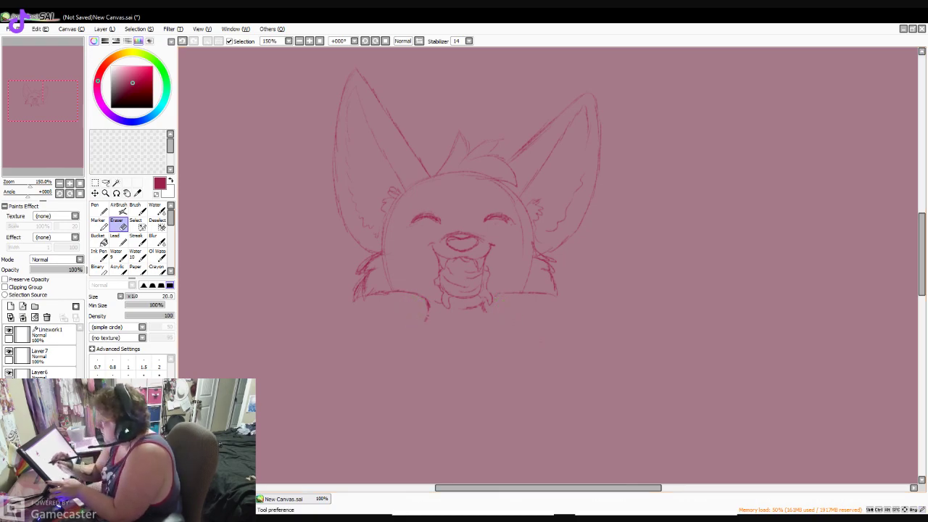
left_click(118, 240)
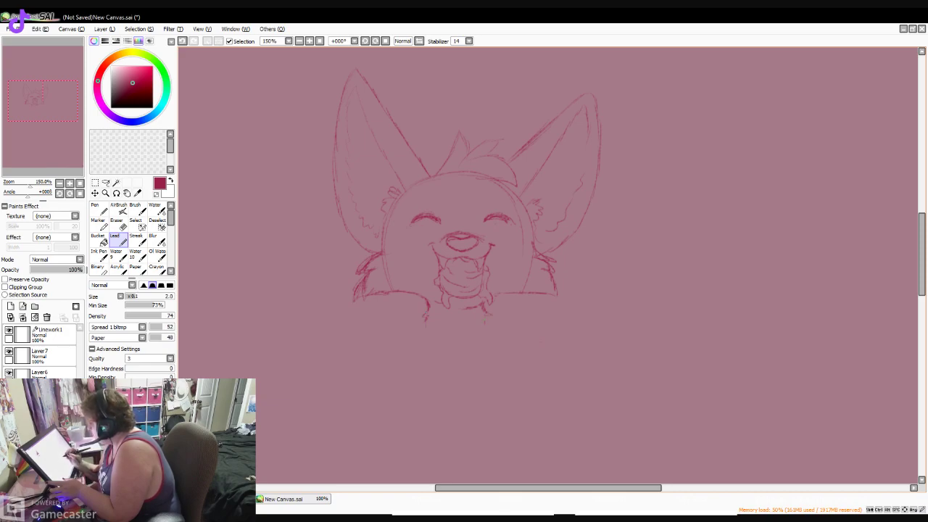
mouse_move(486, 321)
left_mouse_down()
mouse_move(481, 334)
mouse_move(445, 339)
left_mouse_up()
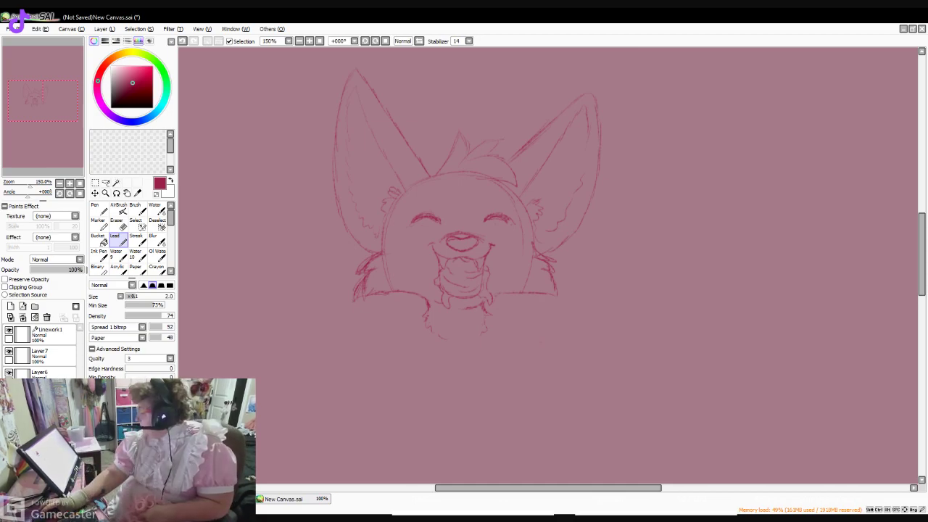
- Open the finished artworks Esortheghost_revenge.png and Zimmer vent emotional.png as character references
key("alt+Tab")
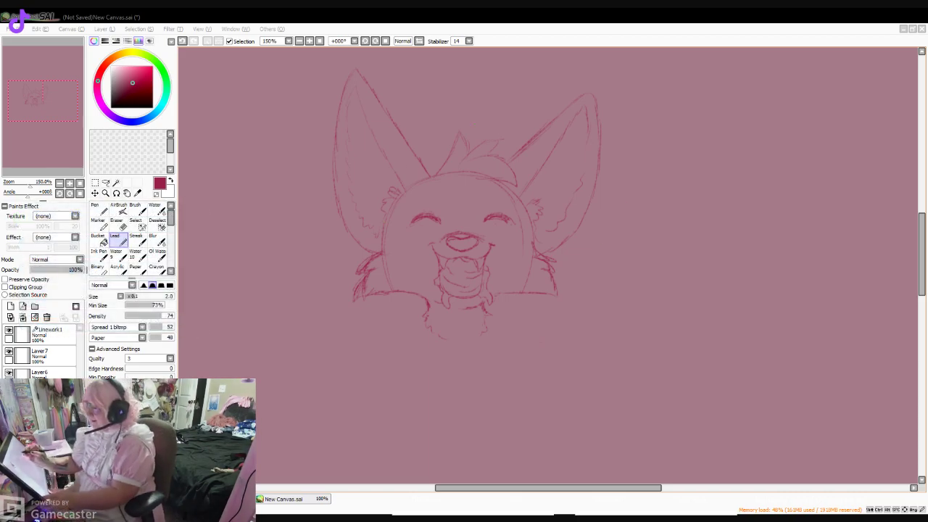
left_click(15, 29)
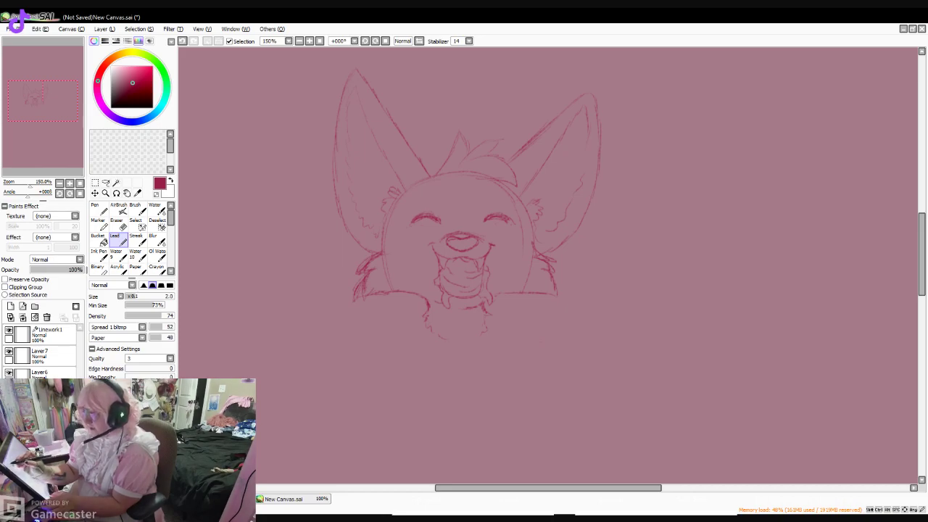
key("alt+Tab")
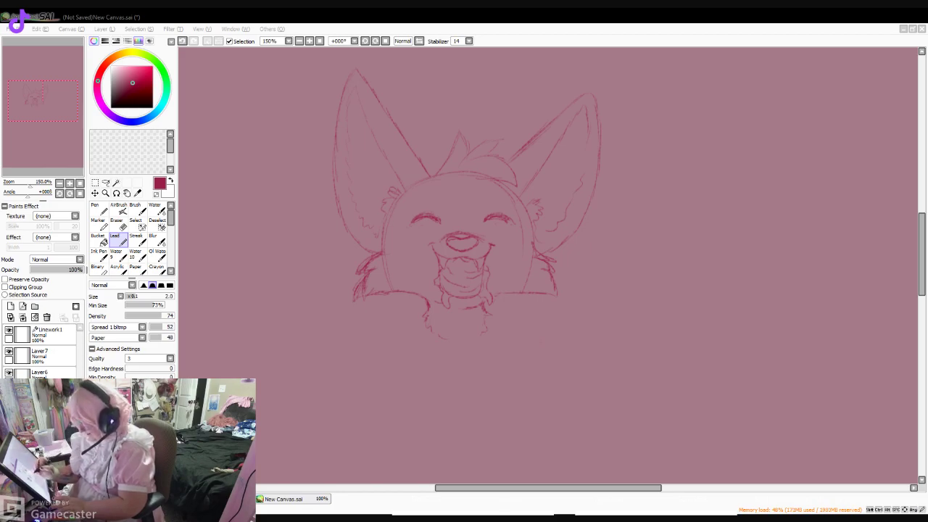
key("Return")
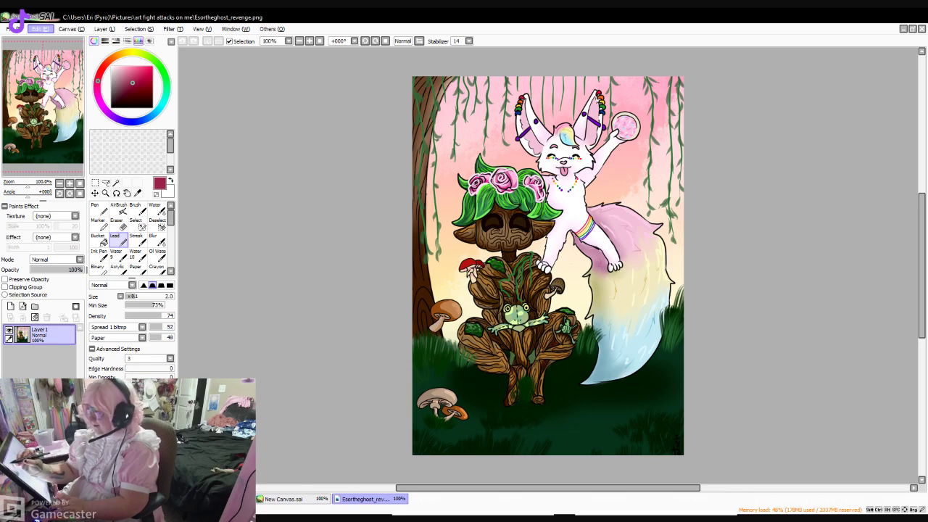
left_click(23, 49)
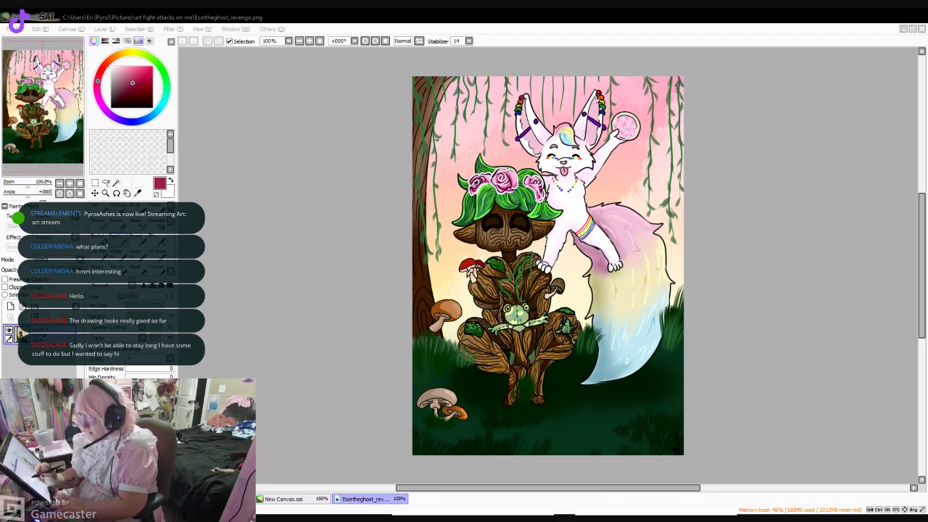
key("Return")
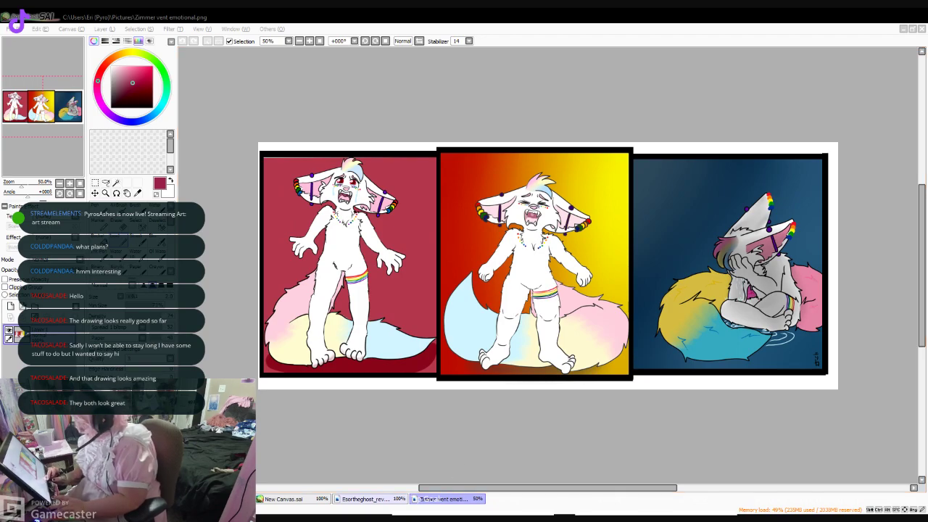
- Open more reference drawings of the character, including Zimmer thinks.png, and look through them up to Zimmer disappointed.png
left_click(366, 499)
left_click(290, 498)
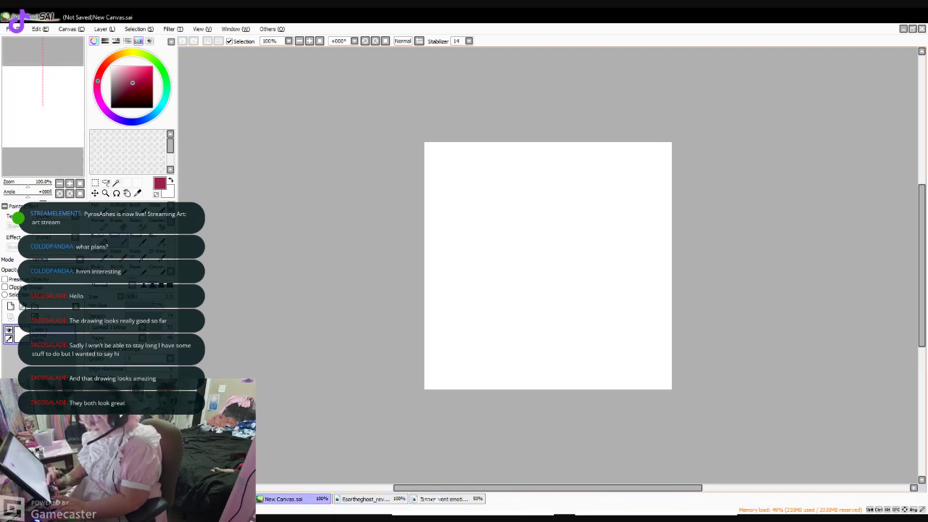
left_click(216, 499)
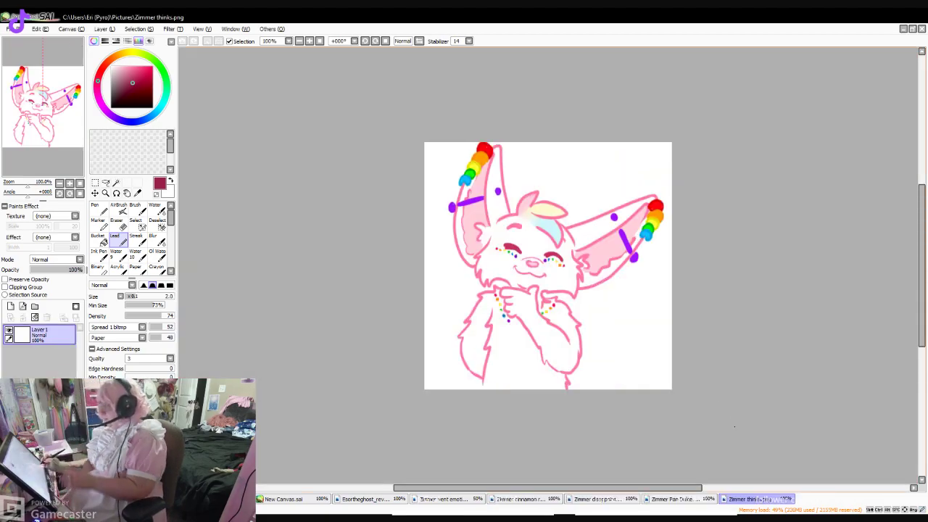
left_click(682, 498)
left_click(604, 499)
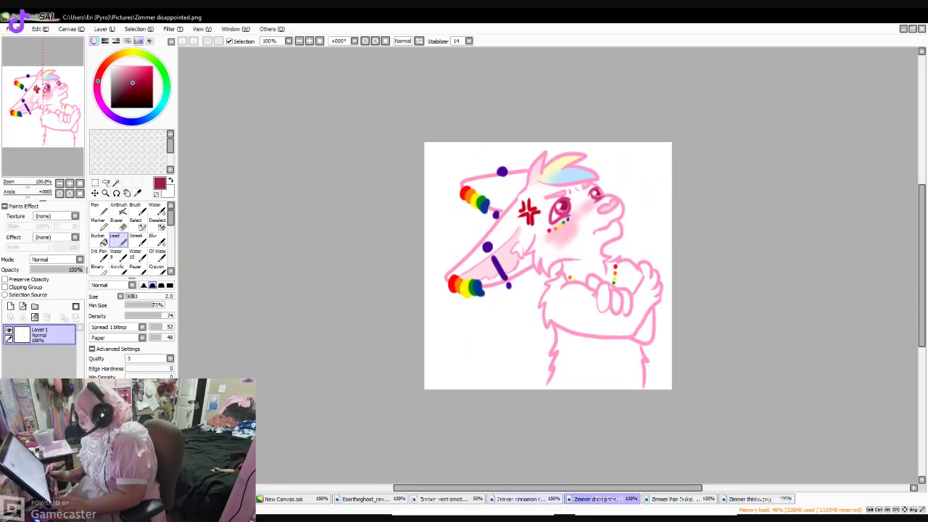
- Review the Zimmer cinnamon and Zimmer vent emotional.png reference drawings and return to New Canvas.sai
left_click(525, 498)
left_click(447, 499)
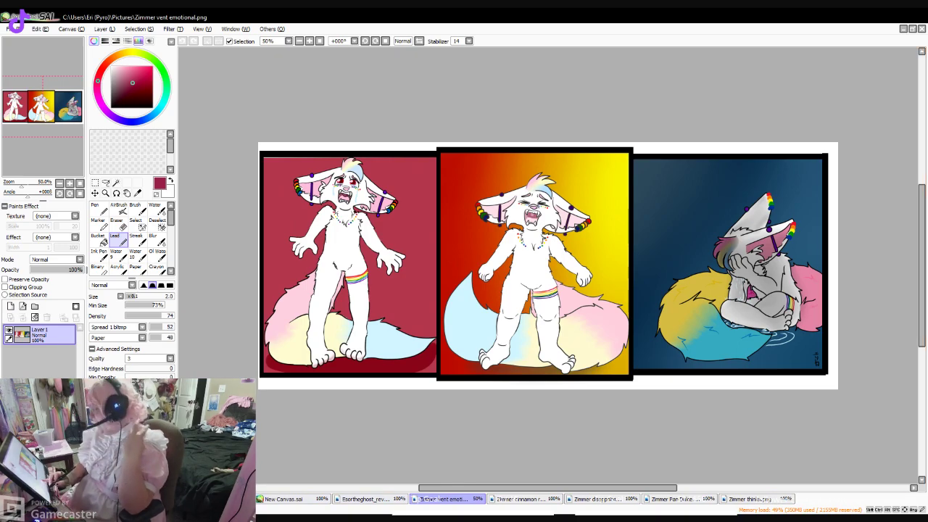
left_click(287, 499)
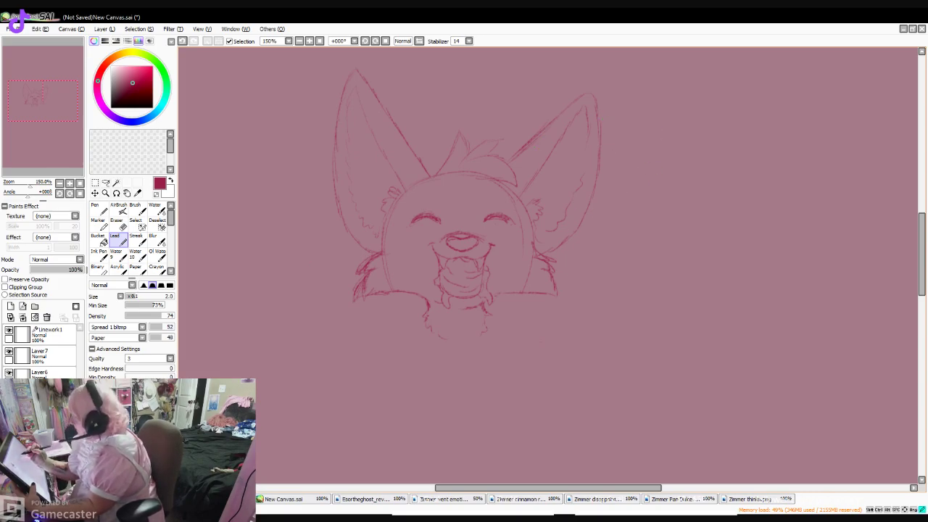
- Sketch a large tilted can with a narrow nozzle and jagged tip over the right ear, and erase the ear lines it covers
left_click_drag(522, 163, 517, 177)
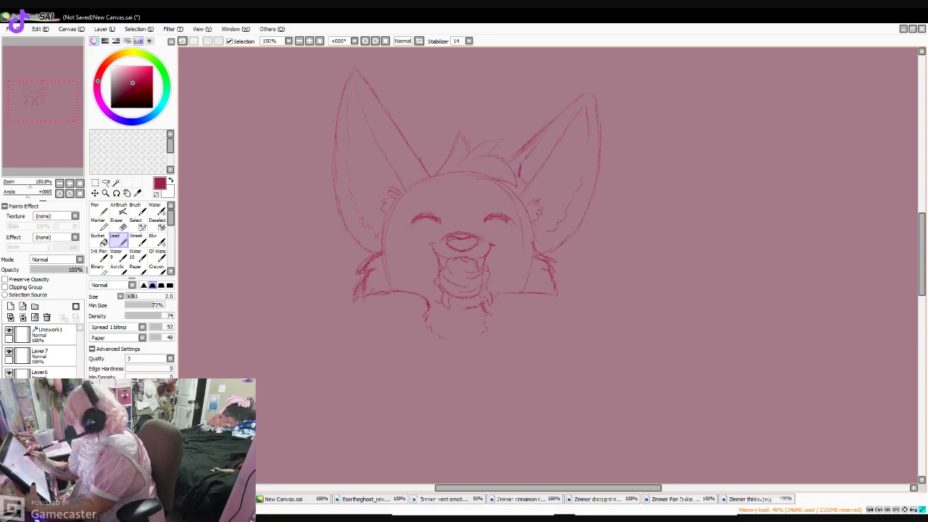
left_click_drag(561, 156, 525, 179)
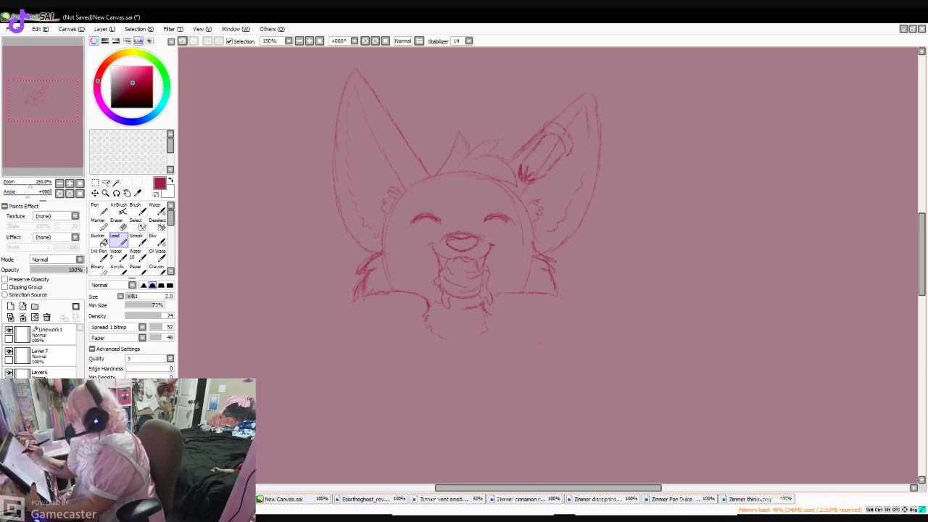
mouse_move(544, 95)
left_mouse_down()
mouse_move(546, 116)
mouse_move(585, 56)
left_mouse_up()
left_click_drag(601, 143, 644, 106)
scroll(548, 265, "up", 3)
mouse_move(547, 207)
left_mouse_down()
mouse_move(550, 186)
mouse_move(609, 117)
left_mouse_up()
left_click_drag(606, 237, 574, 242)
left_click_drag(665, 192, 714, 131)
mouse_move(607, 118)
left_mouse_down()
mouse_move(641, 80)
mouse_move(662, 76)
mouse_move(700, 103)
mouse_move(713, 127)
left_mouse_up()
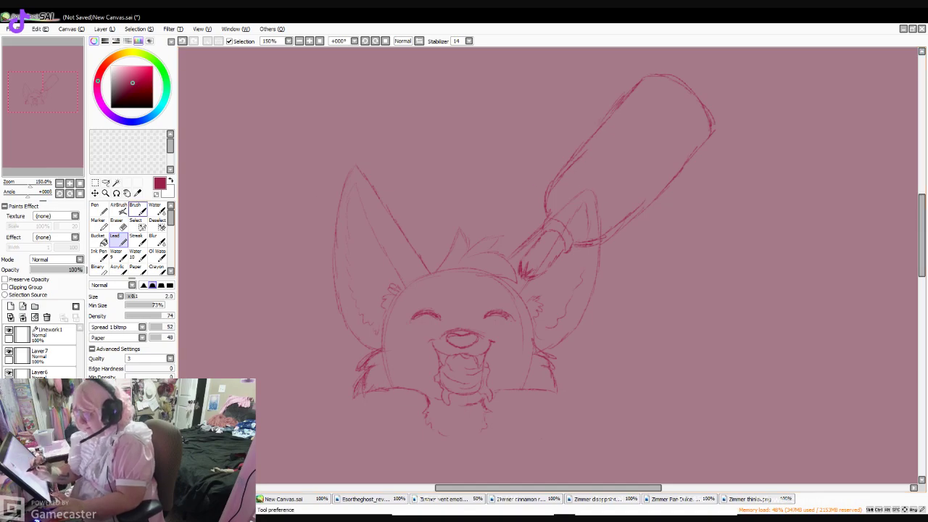
key("e")
mouse_move(559, 211)
left_mouse_down()
mouse_move(593, 225)
mouse_move(545, 258)
mouse_move(545, 239)
left_mouse_up()
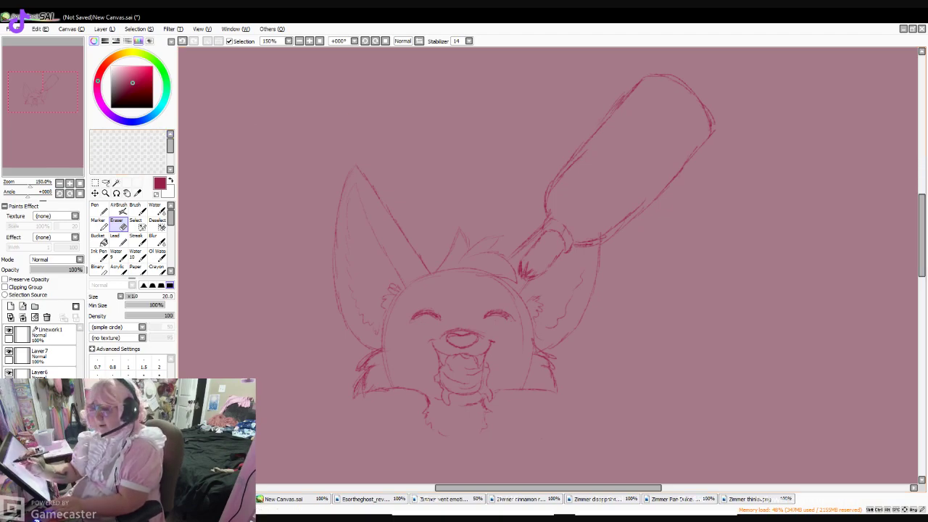
- Sketch a small cream dollop on the nose and two curved bands across the can's body with the Lead brush
left_click(115, 239)
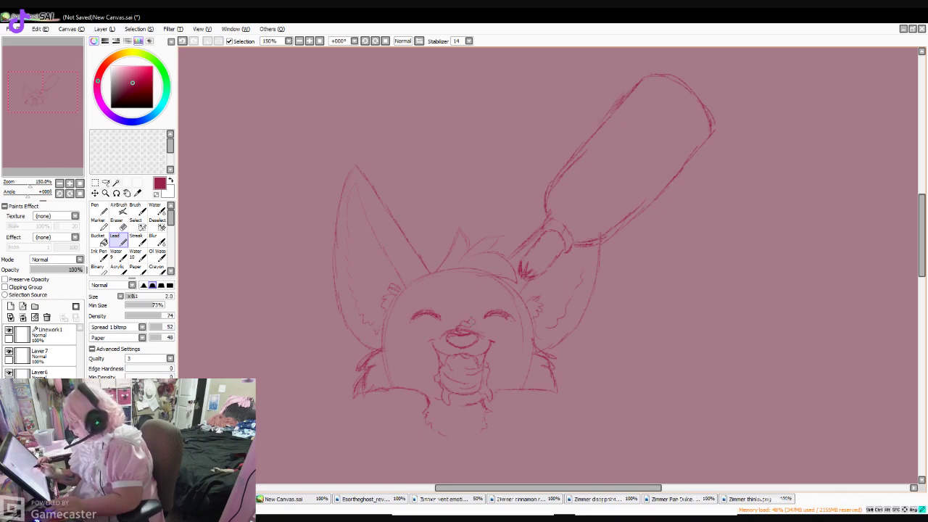
left_click_drag(464, 331, 481, 337)
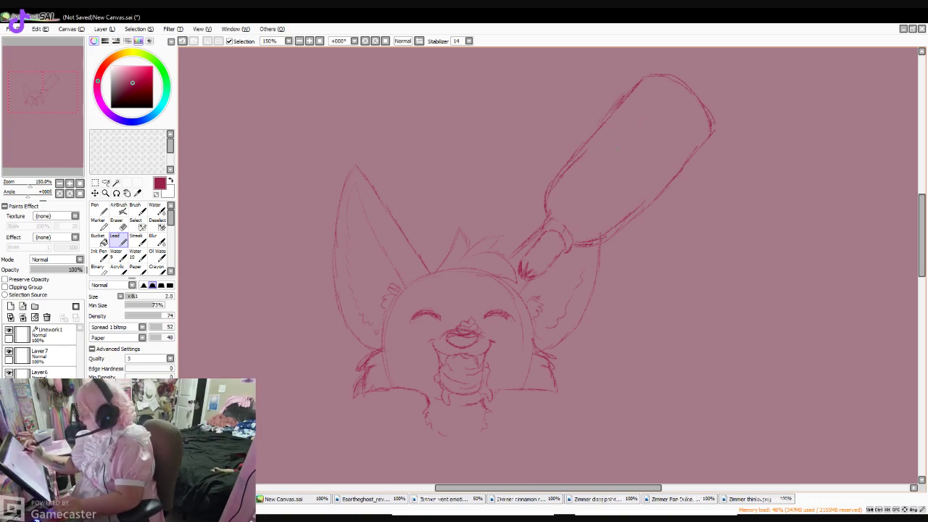
mouse_move(575, 161)
left_mouse_down()
mouse_move(602, 185)
mouse_move(608, 237)
left_mouse_up()
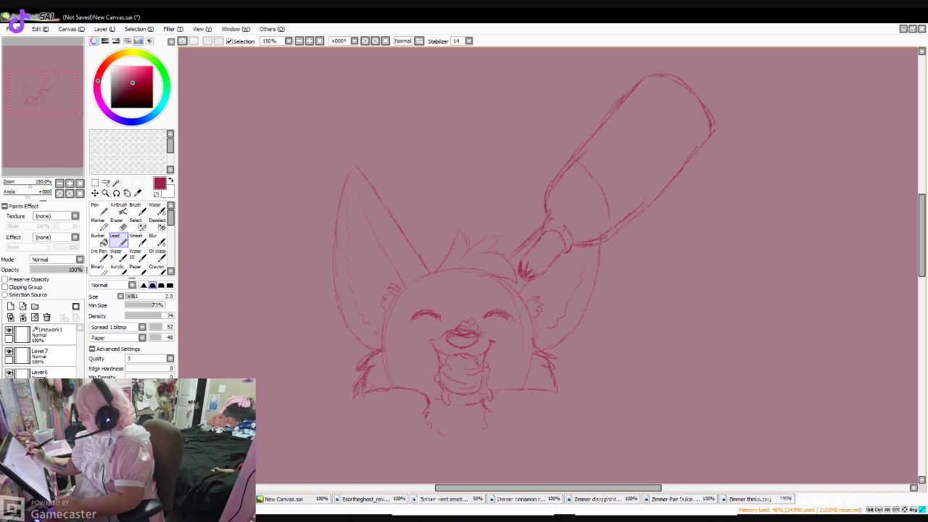
mouse_move(616, 110)
left_mouse_down()
mouse_move(640, 131)
mouse_move(660, 184)
left_mouse_up()
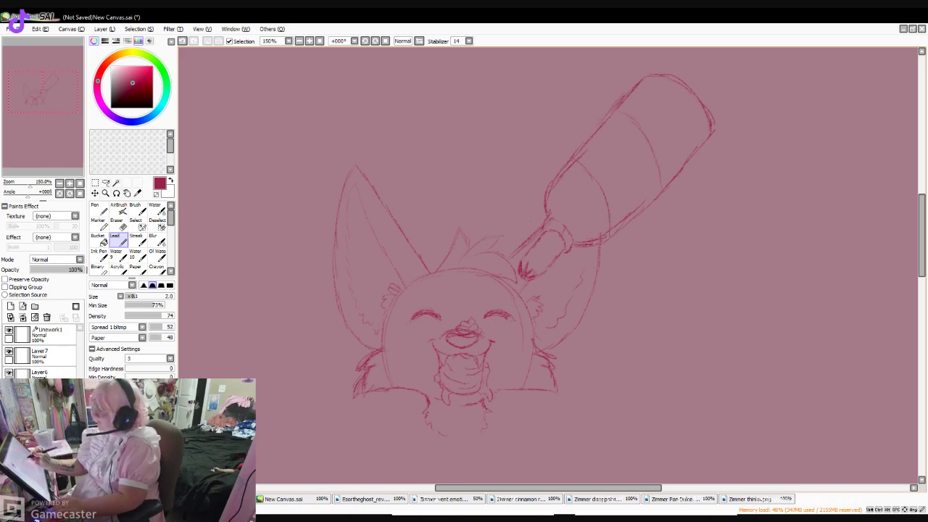
scroll(548, 266, "up", 5)
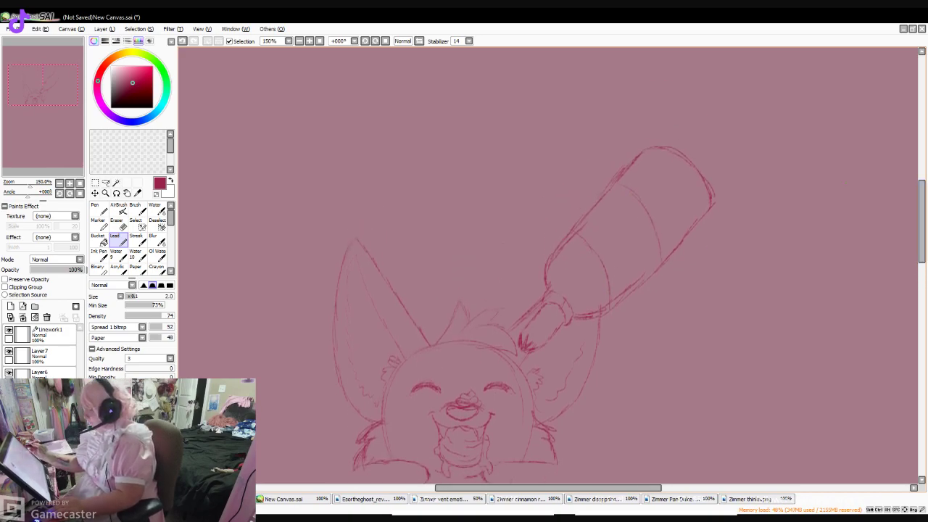
left_click_drag(603, 108, 595, 145)
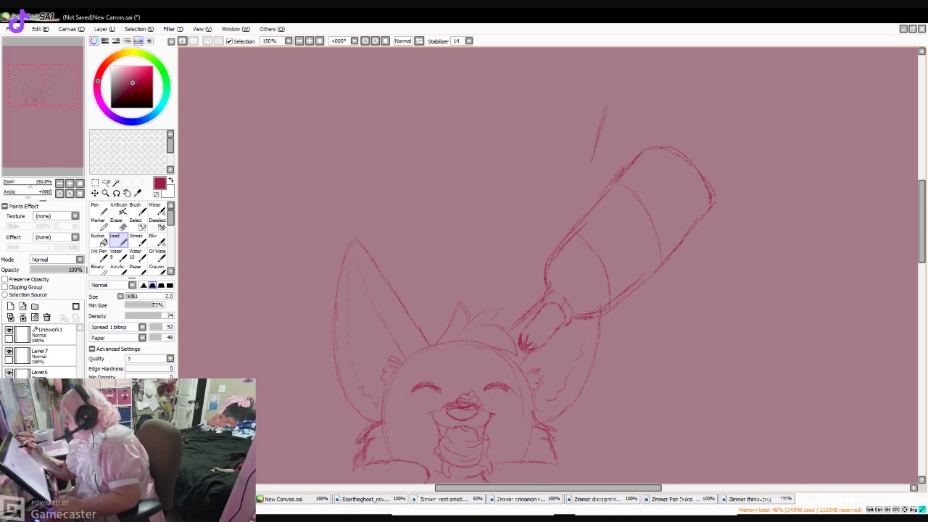
left_click_drag(664, 99, 666, 130)
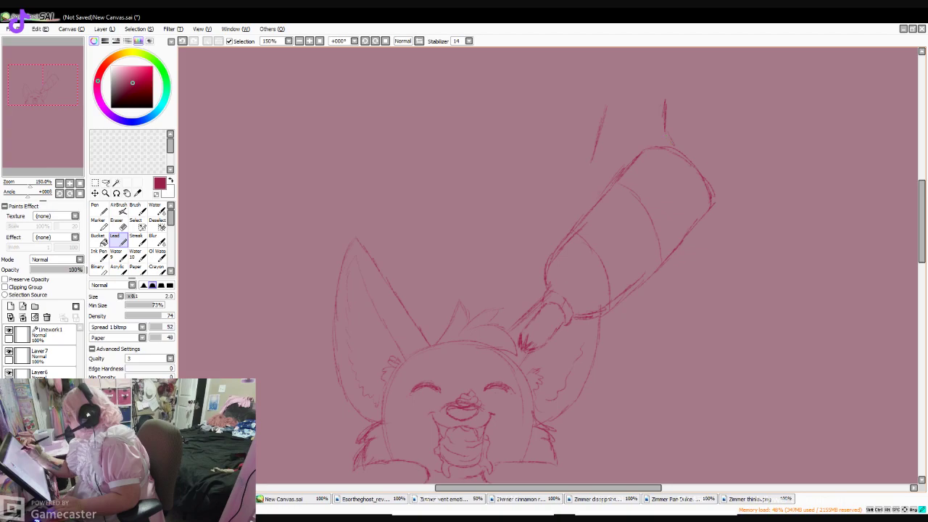
left_click_drag(648, 184, 657, 223)
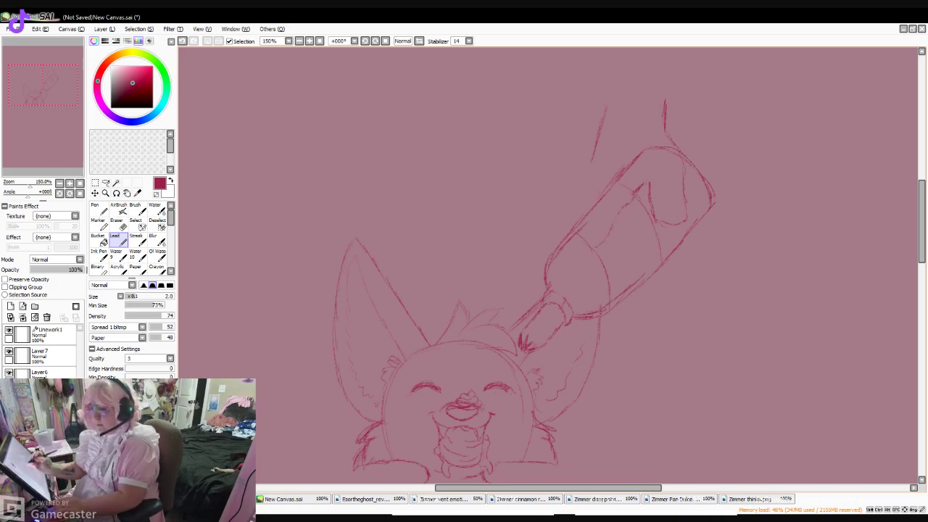
key("ctrl+z")
key("ctrl+z")
key("ctrl+z")
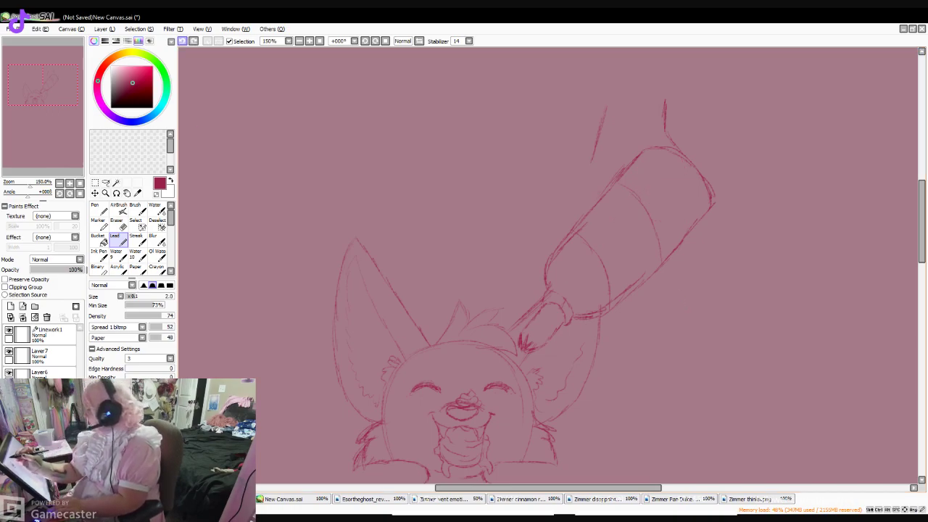
key("ctrl+z")
key("ctrl+z")
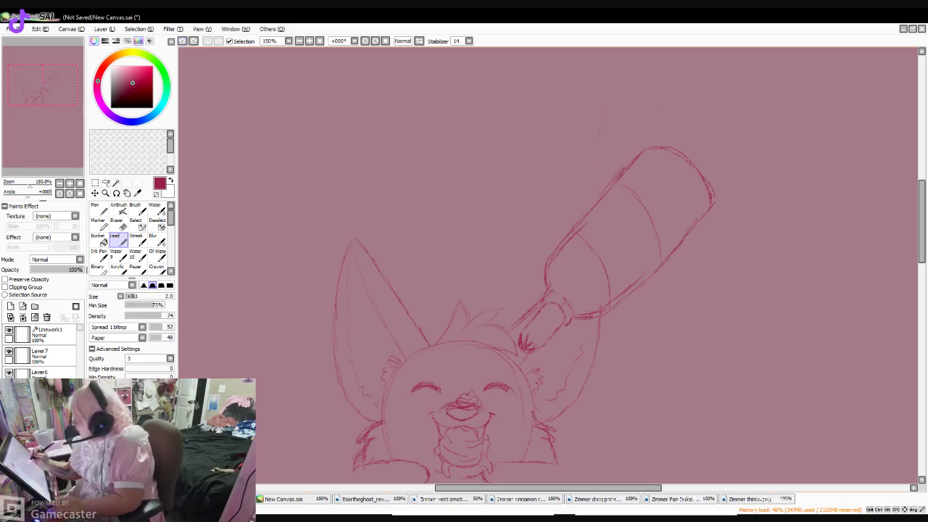
- Sketch the two sides of an arm reaching down to the can and a thumb curved around the can's nozzle end
left_click_drag(515, 168, 514, 206)
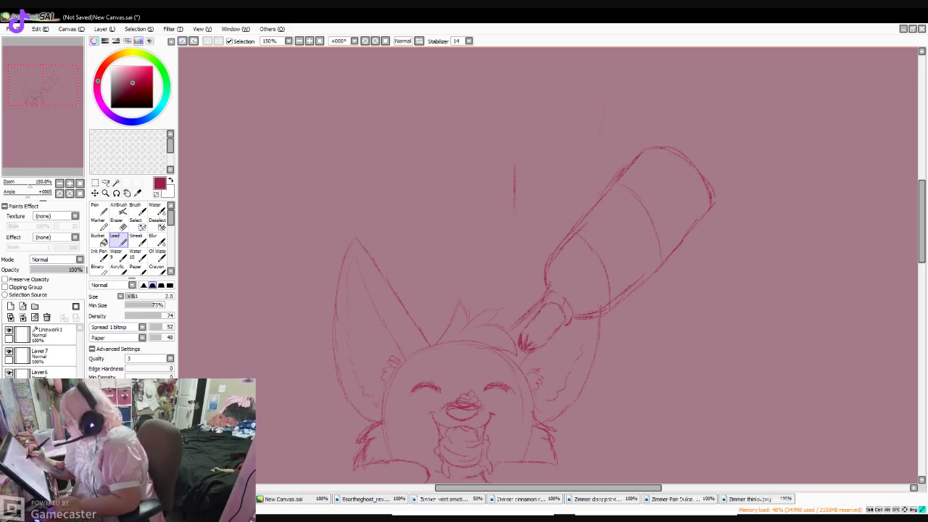
left_click_drag(580, 168, 581, 215)
left_click_drag(603, 247, 603, 261)
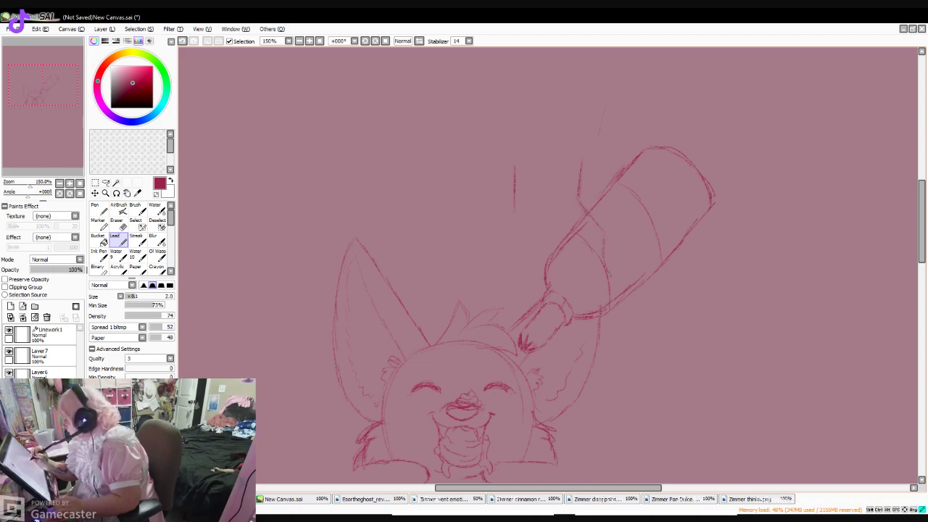
left_click_drag(603, 293, 564, 250)
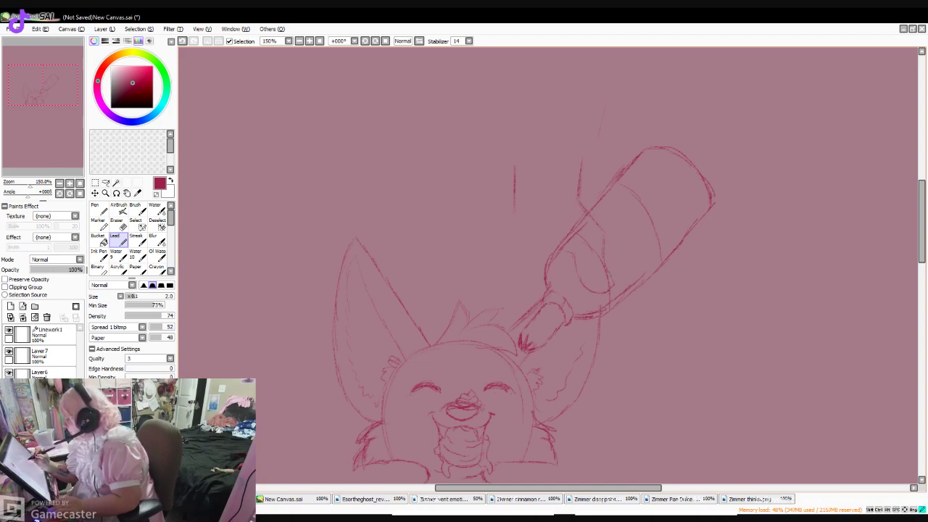
- Sketch the fingers gripping the nozzle, join the hand to the wrist and close the arm's upper end with a flat ellipse
left_click_drag(530, 255, 516, 319)
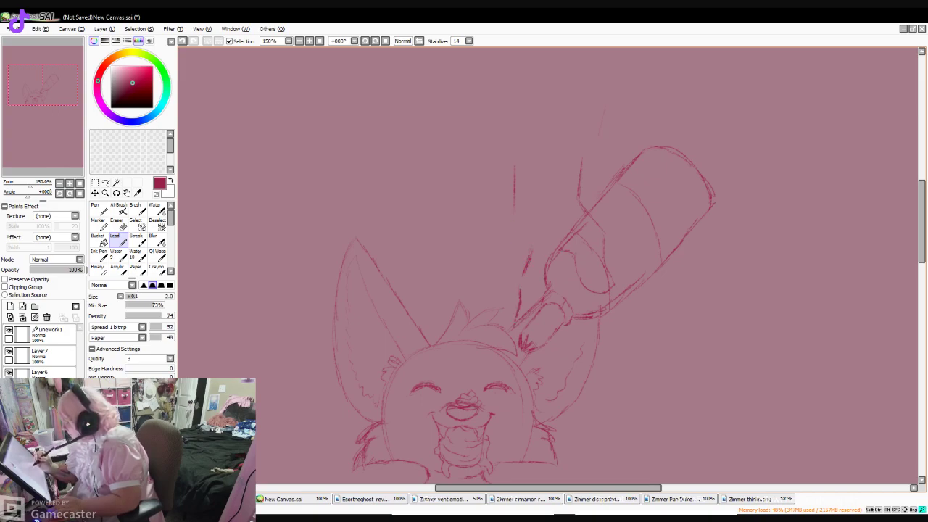
left_click_drag(544, 279, 541, 297)
mouse_move(561, 248)
left_mouse_down()
mouse_move(547, 278)
mouse_move(519, 285)
mouse_move(509, 276)
mouse_move(512, 295)
left_mouse_up()
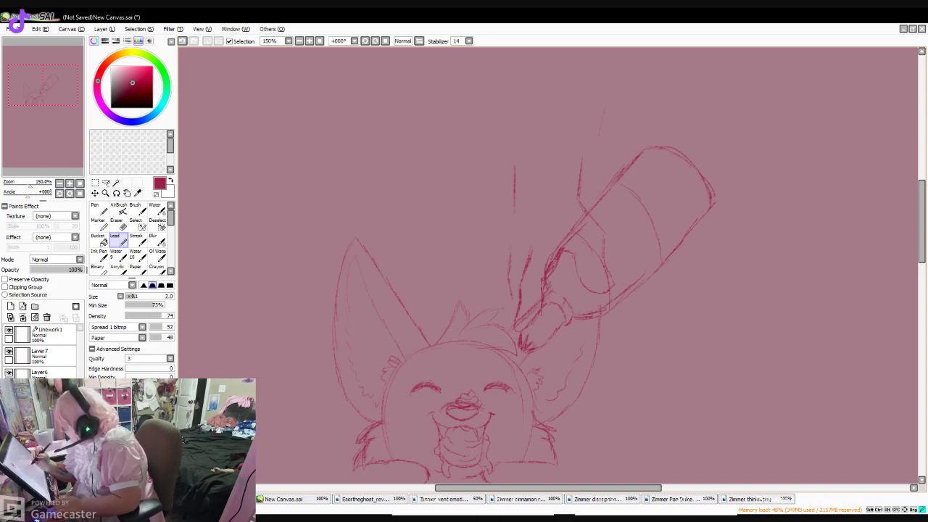
left_click_drag(511, 221, 503, 254)
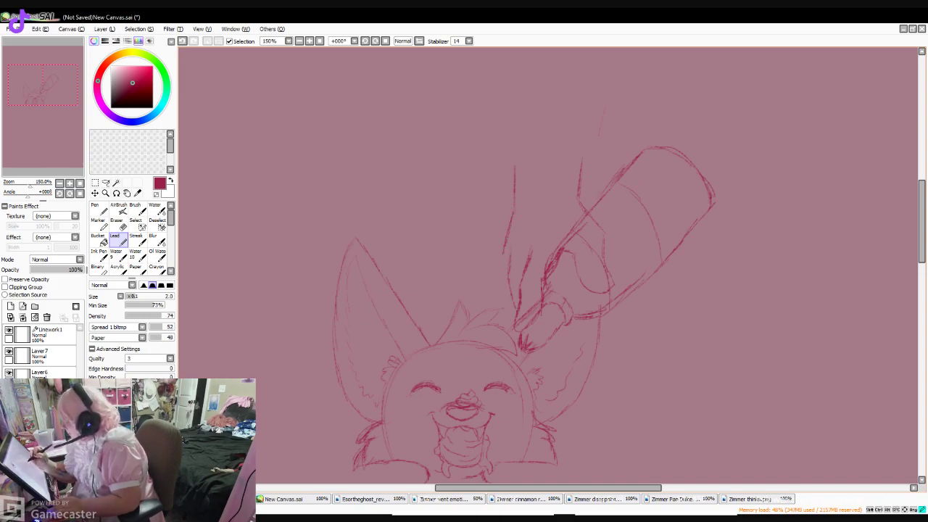
left_click_drag(921, 221, 921, 225)
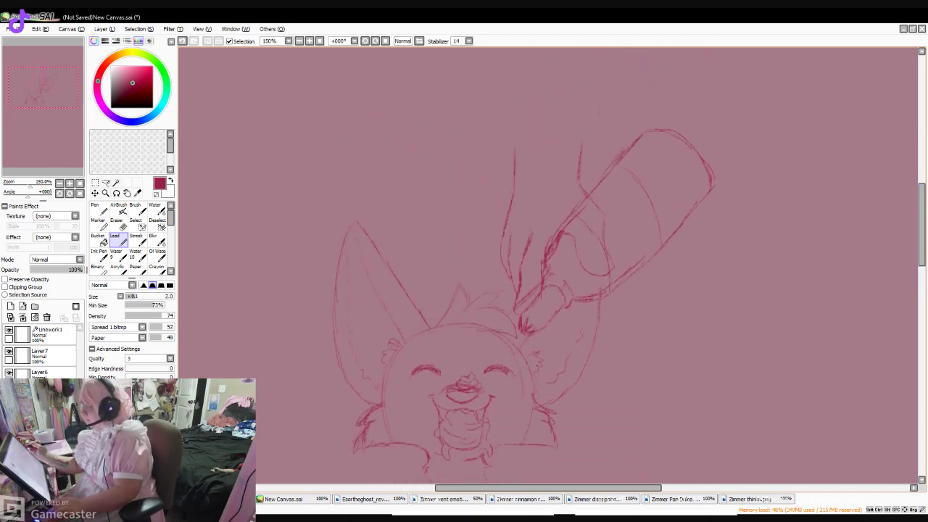
left_click_drag(515, 144, 582, 139)
left_click_drag(921, 225, 921, 238)
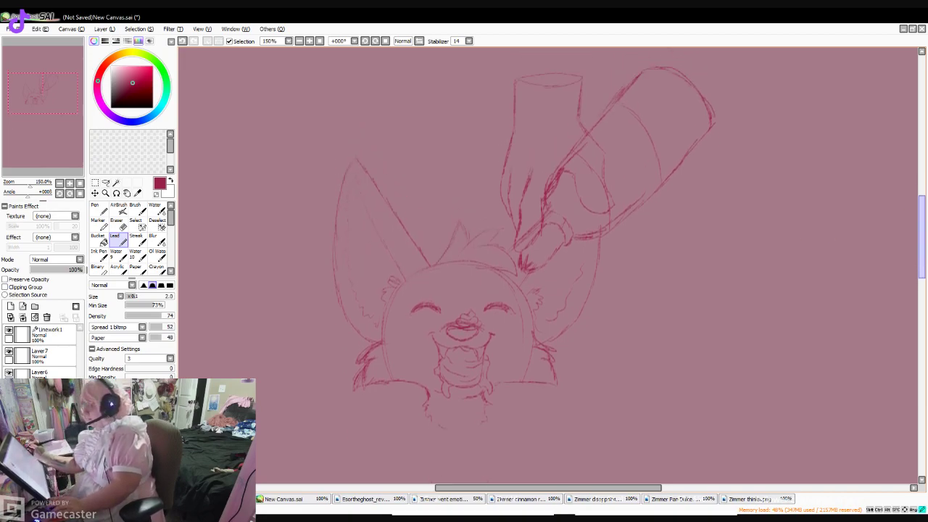
- Erase the can and nozzle outlines that run through the hand and fingers with the Eraser at size 20
left_click_drag(551, 290, 551, 318)
left_click(117, 224)
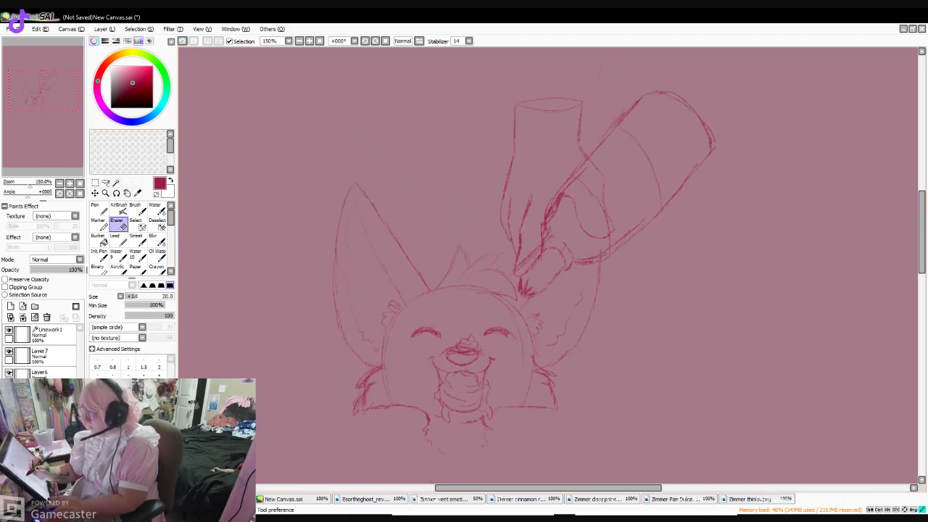
mouse_move(594, 217)
left_mouse_down()
mouse_move(605, 221)
mouse_move(605, 209)
mouse_move(569, 186)
left_mouse_up()
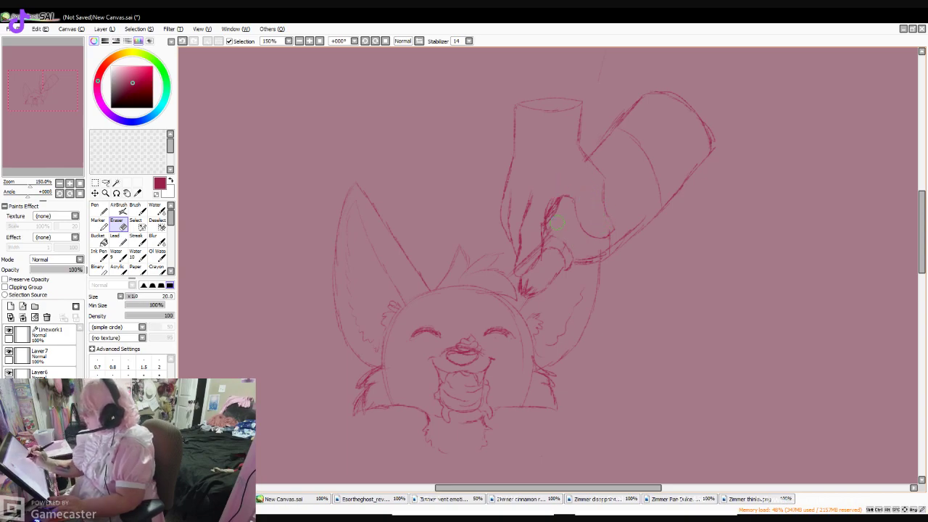
left_click_drag(533, 248, 518, 263)
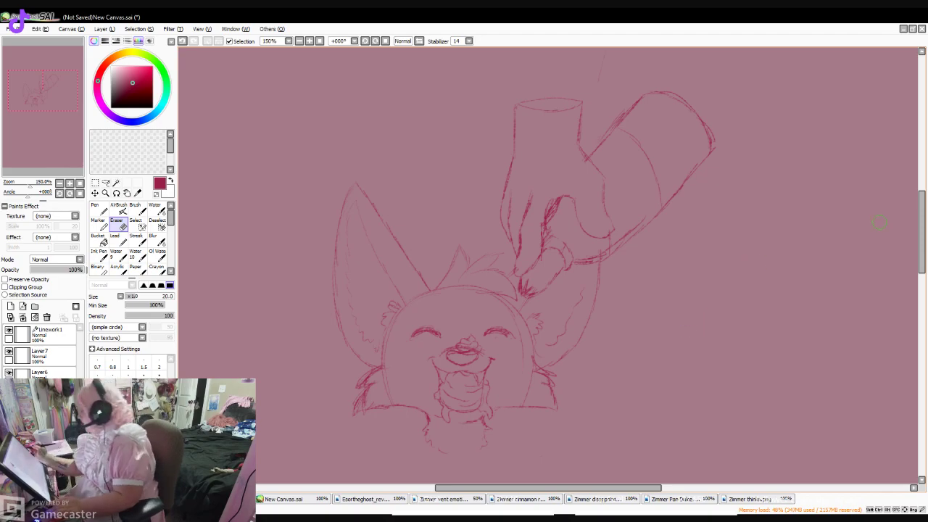
- Sketch sloping shoulder lines outward from both sides of the neck with the Lead brush
scroll(868, 227, "down", 2)
left_click(117, 239)
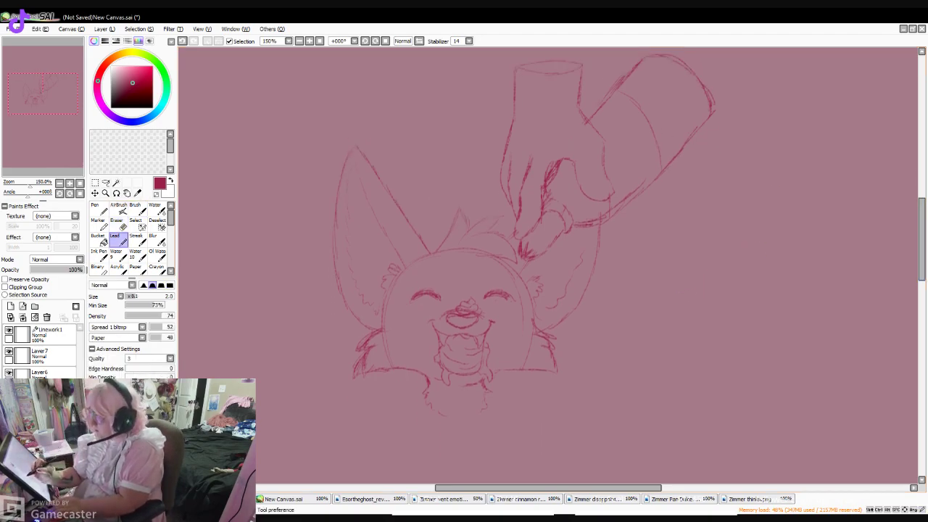
scroll(551, 261, "down", 4)
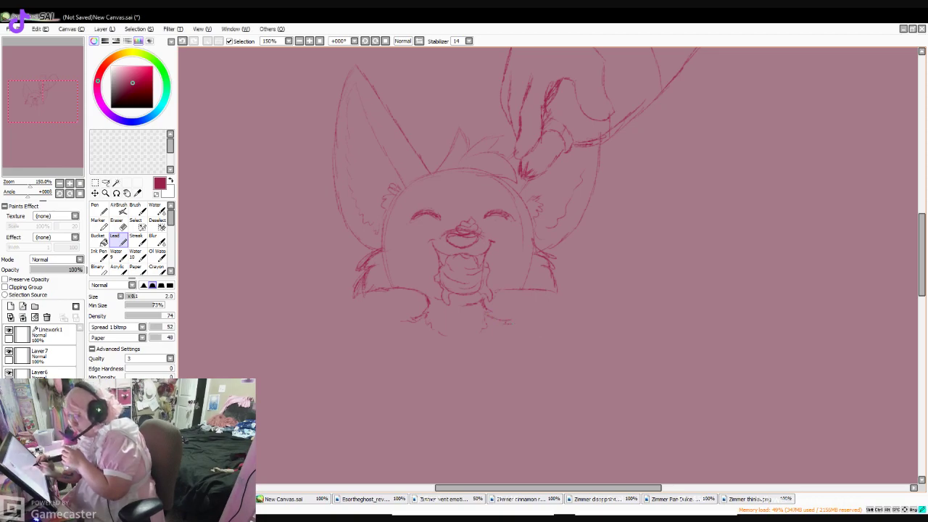
left_click_drag(408, 320, 390, 330)
left_click_drag(502, 323, 531, 337)
left_click_drag(403, 322, 382, 336)
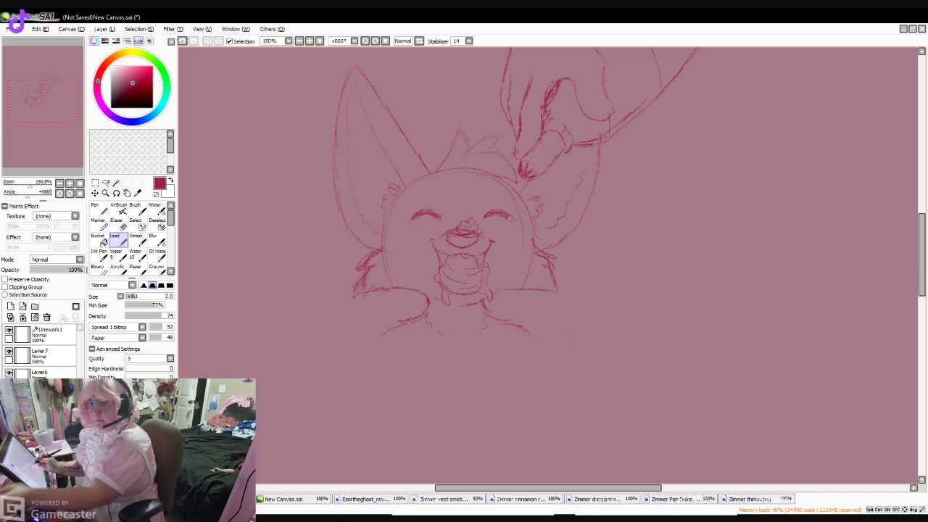
- Outline the wrist and its elliptical cut end in dark blue on the Linework1 layer with the Pen at size 6
left_click_drag(921, 254, 921, 223)
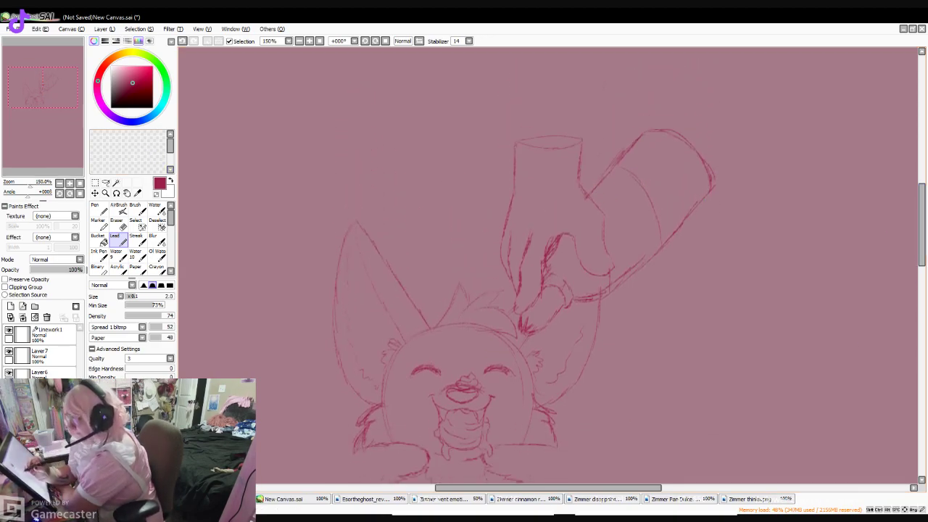
left_click(44, 335)
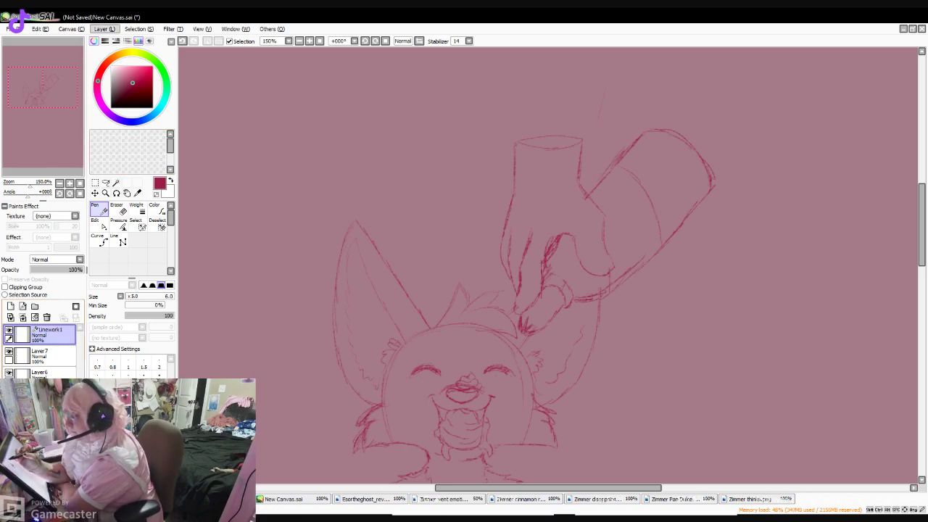
left_click_drag(132, 67, 130, 66)
left_click(135, 66)
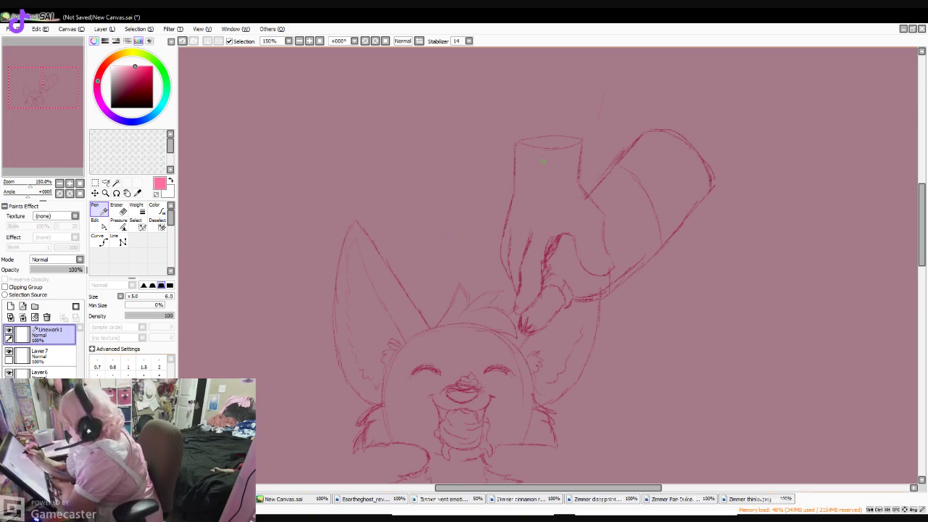
left_click(150, 117)
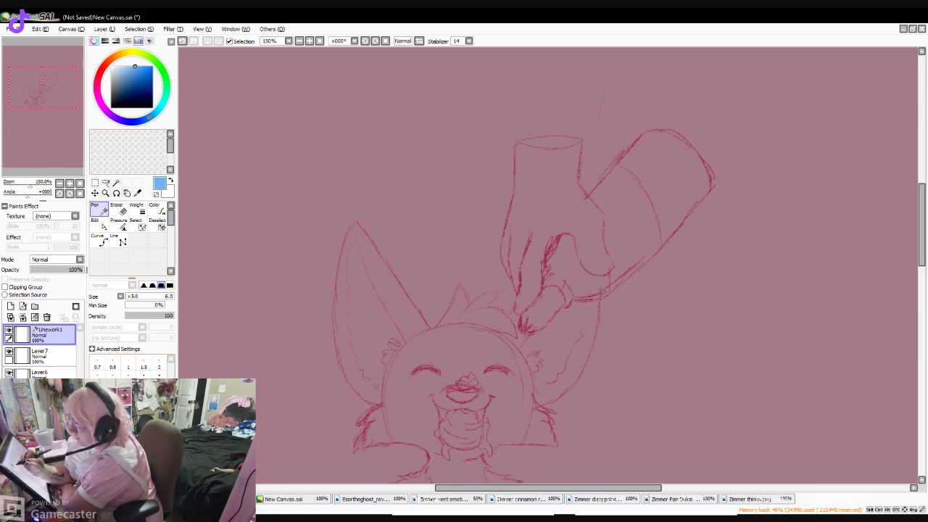
left_click_drag(147, 80, 153, 75)
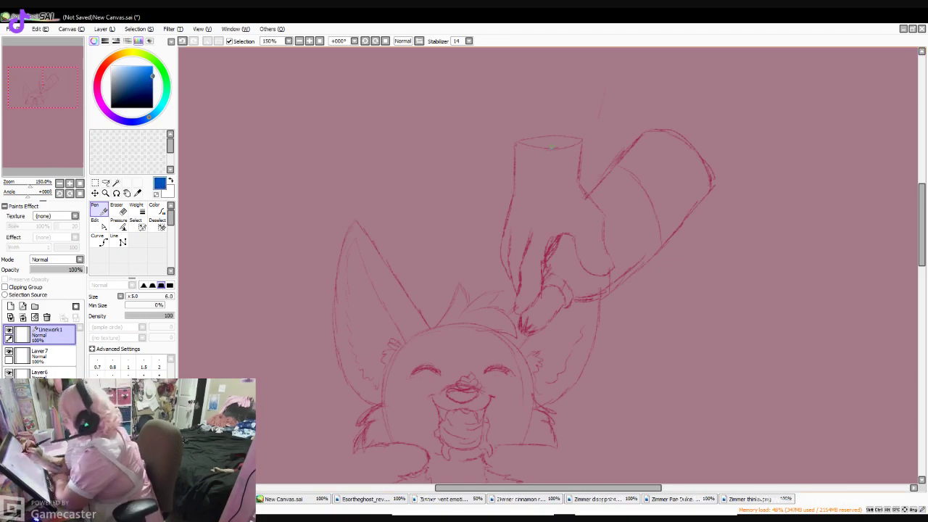
left_click_drag(515, 141, 513, 202)
left_click_drag(582, 140, 578, 185)
mouse_move(513, 142)
left_mouse_down()
mouse_move(563, 148)
mouse_move(581, 140)
left_mouse_up()
left_click_drag(514, 140, 581, 138)
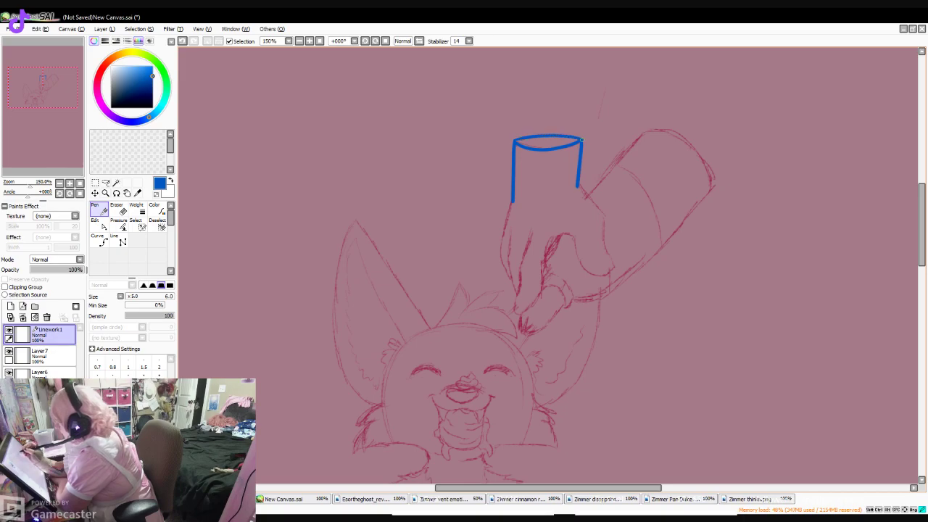
- Trace the thumb, fingers and outer edge of the hand in dark blue down to the fingertips at the nozzle
mouse_move(577, 186)
left_mouse_down()
mouse_move(627, 262)
mouse_move(595, 270)
mouse_move(560, 235)
left_mouse_up()
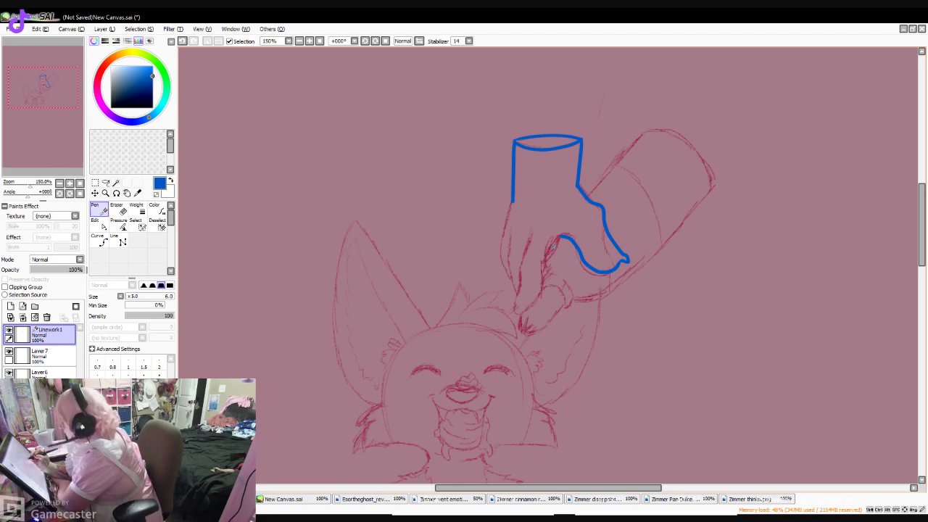
mouse_move(561, 235)
left_mouse_down()
mouse_move(540, 299)
mouse_move(526, 313)
mouse_move(513, 314)
mouse_move(530, 234)
mouse_move(506, 257)
mouse_move(515, 305)
left_mouse_up()
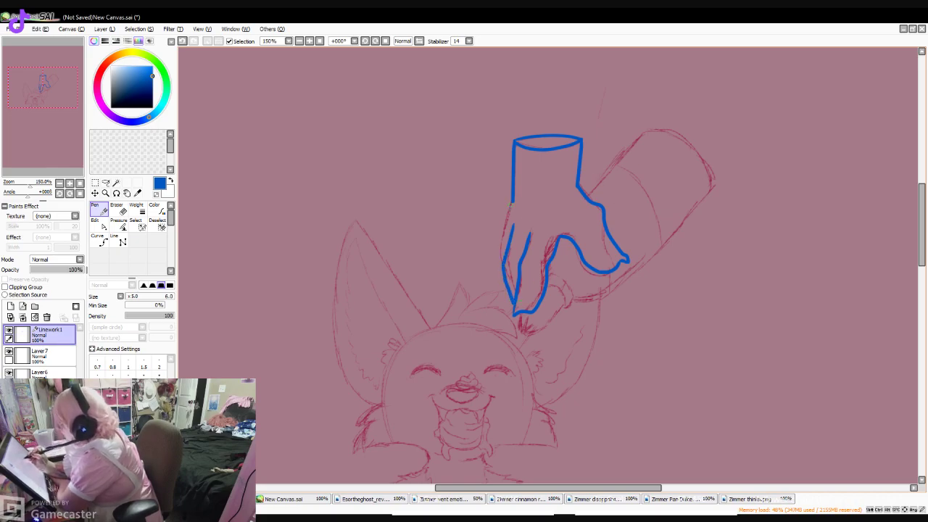
mouse_move(510, 201)
left_mouse_down()
mouse_move(496, 269)
mouse_move(510, 298)
left_mouse_up()
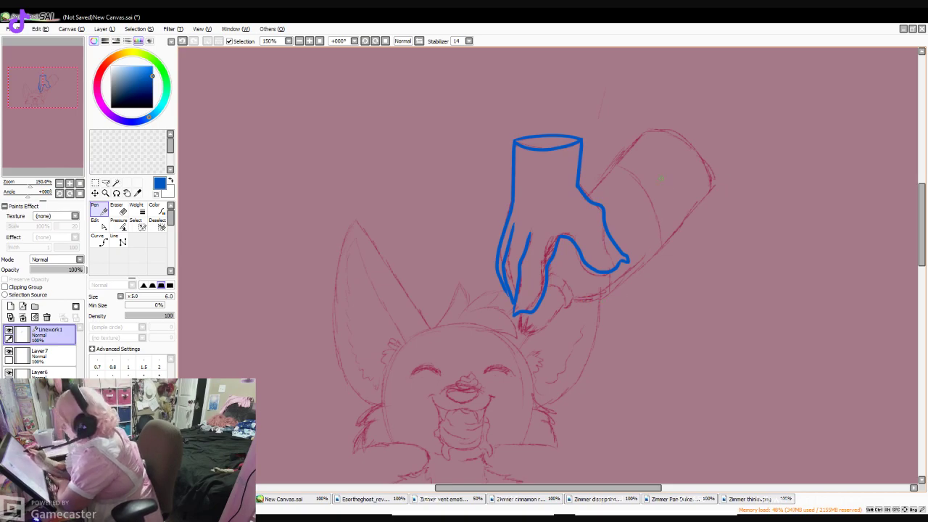
- Fill the wrist's elliptical end and the outer fingers with lighter blue on Layer7 with the Pen at size 9
left_click(40, 354)
left_click(114, 239)
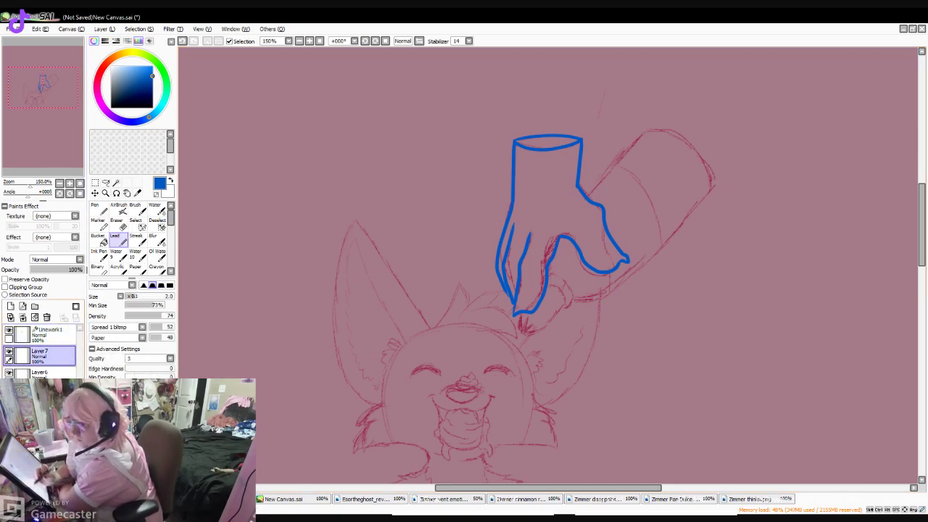
left_click(134, 72)
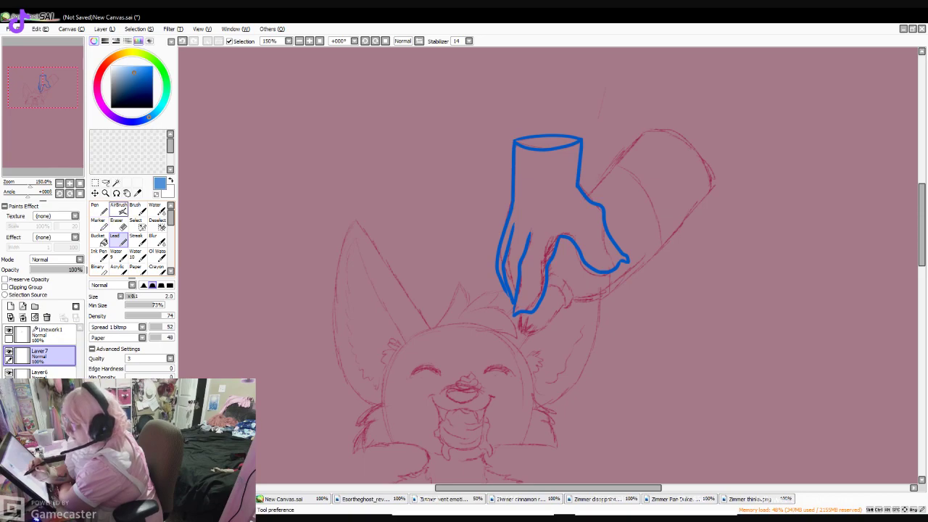
left_click(99, 209)
left_click(158, 395)
mouse_move(531, 147)
left_mouse_down()
mouse_move(521, 143)
mouse_move(573, 141)
left_mouse_up()
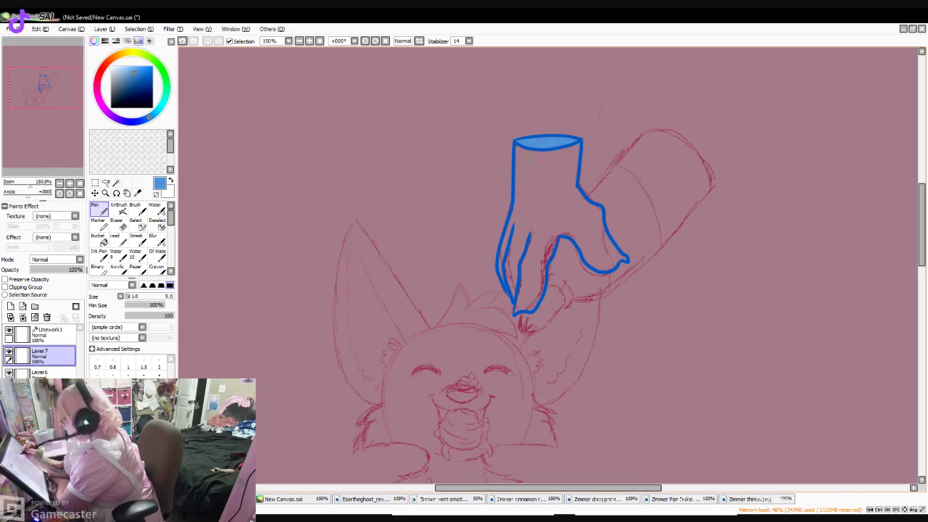
mouse_move(518, 182)
left_mouse_down()
mouse_move(517, 157)
mouse_move(500, 248)
mouse_move(511, 218)
mouse_move(505, 278)
mouse_move(501, 270)
mouse_move(512, 292)
mouse_move(511, 274)
mouse_move(505, 277)
mouse_move(514, 296)
mouse_move(524, 211)
mouse_move(512, 232)
left_mouse_up()
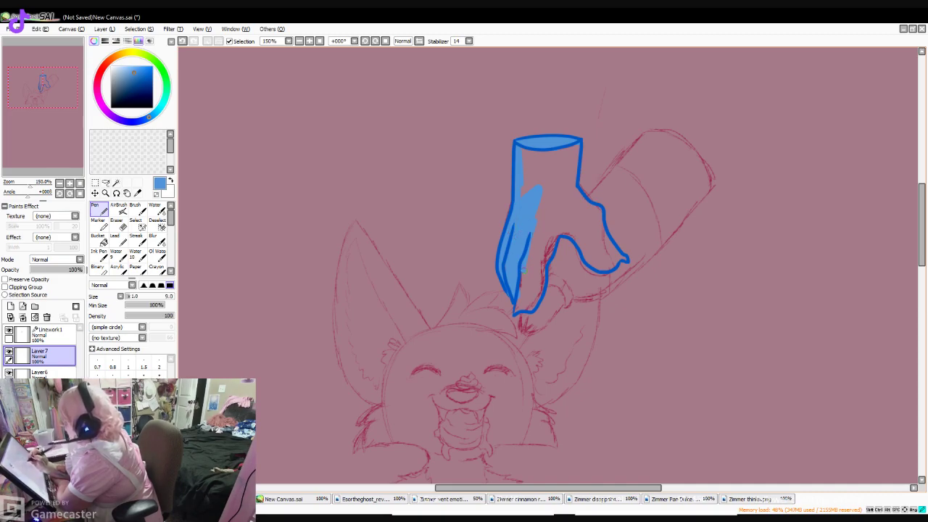
left_click_drag(516, 309, 527, 308)
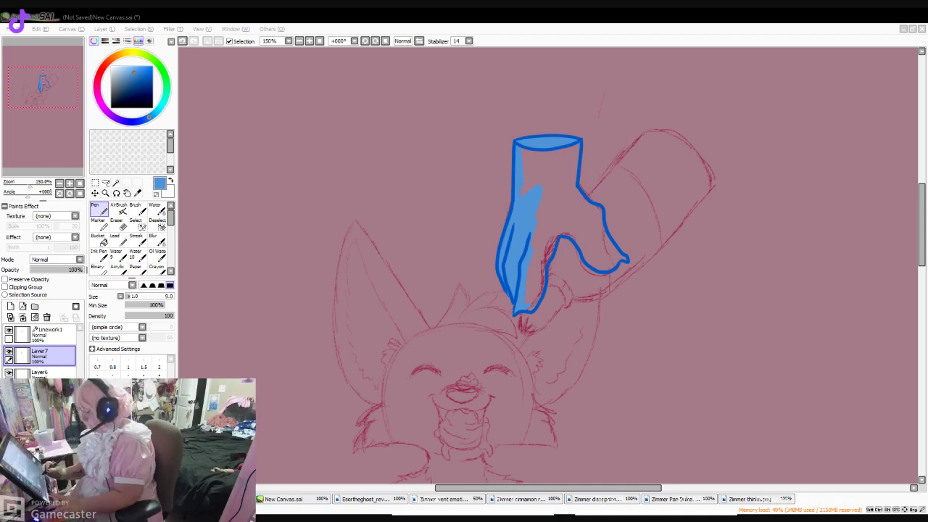
- Fill the front finger, palm, wrist and thumb with the same lighter blue to complete the hand's flat colour
left_click(742, 136)
left_click_drag(548, 239, 541, 270)
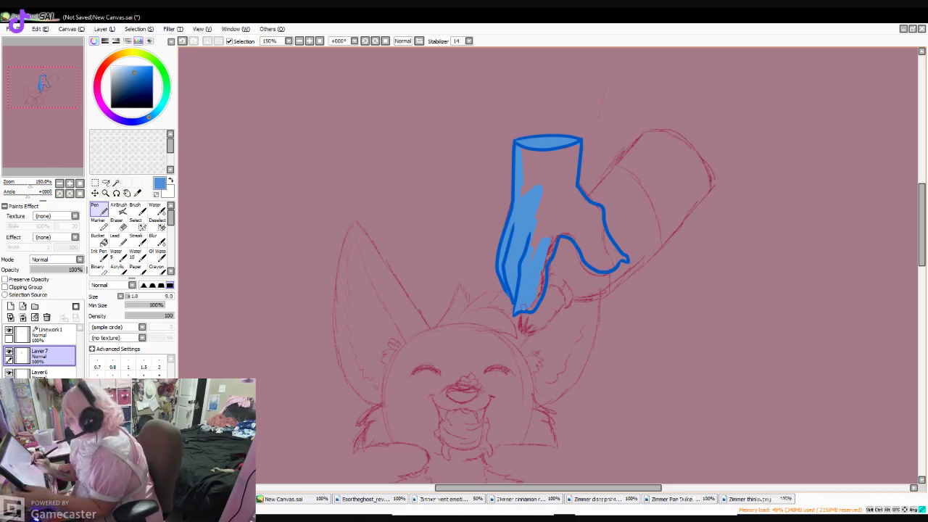
left_click_drag(543, 258, 554, 236)
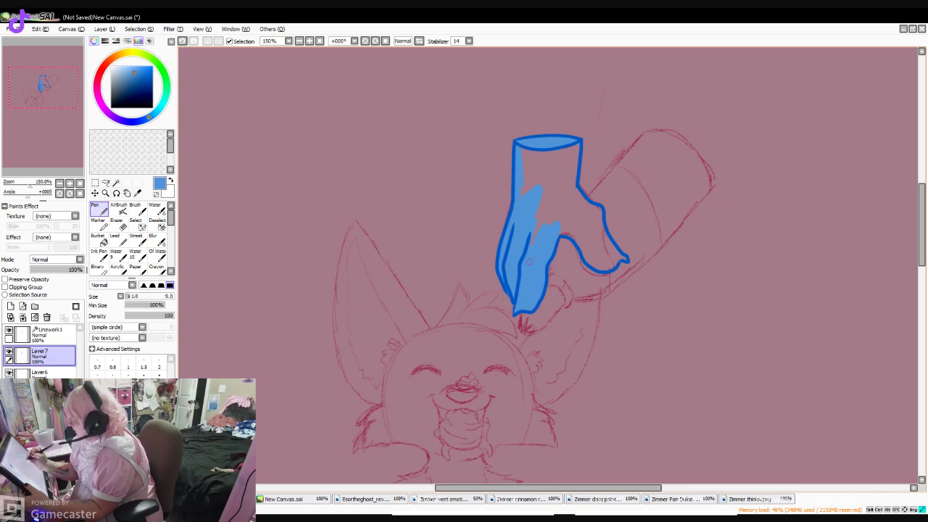
key("e")
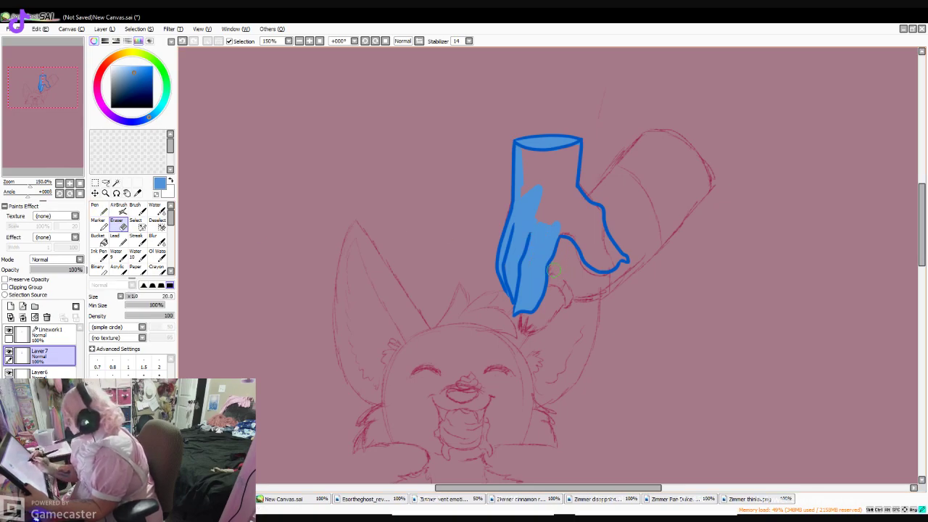
left_click(101, 209)
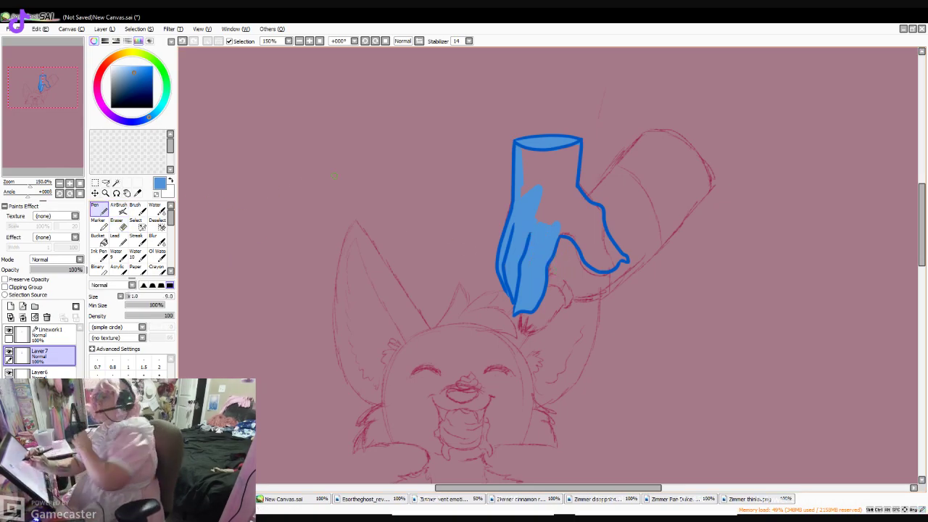
left_click_drag(532, 180, 529, 179)
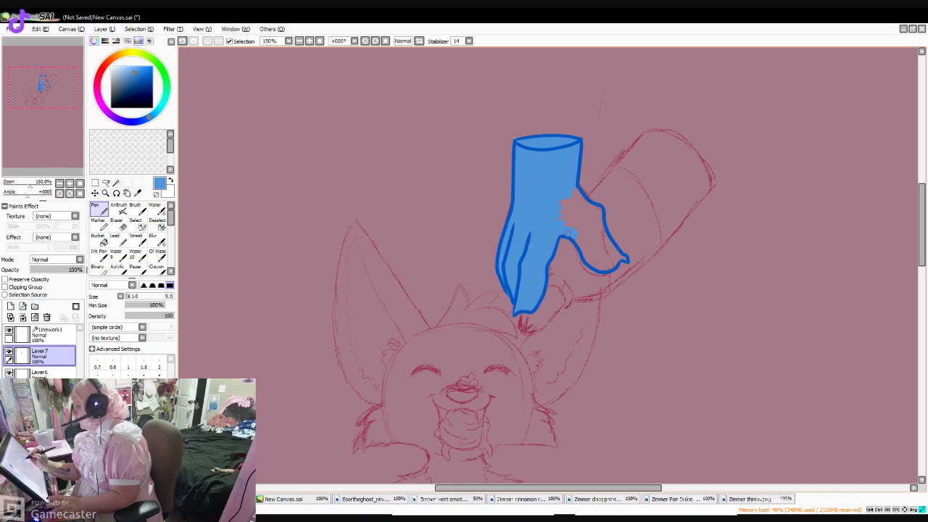
left_click_drag(584, 251, 607, 265)
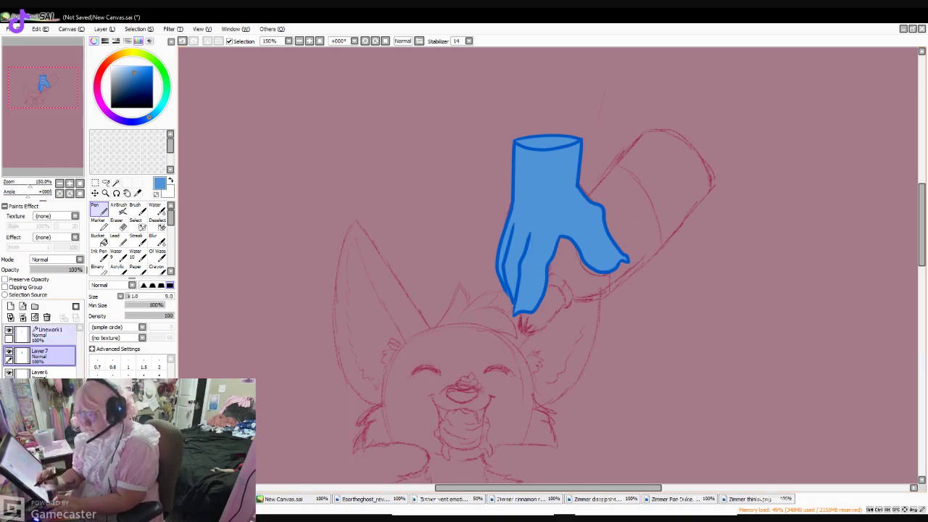
- Outline the tilted can's body in dark purple on the Linework1 layer, from behind the wrist around to the nozzle collar
left_click(49, 332)
left_click(98, 81)
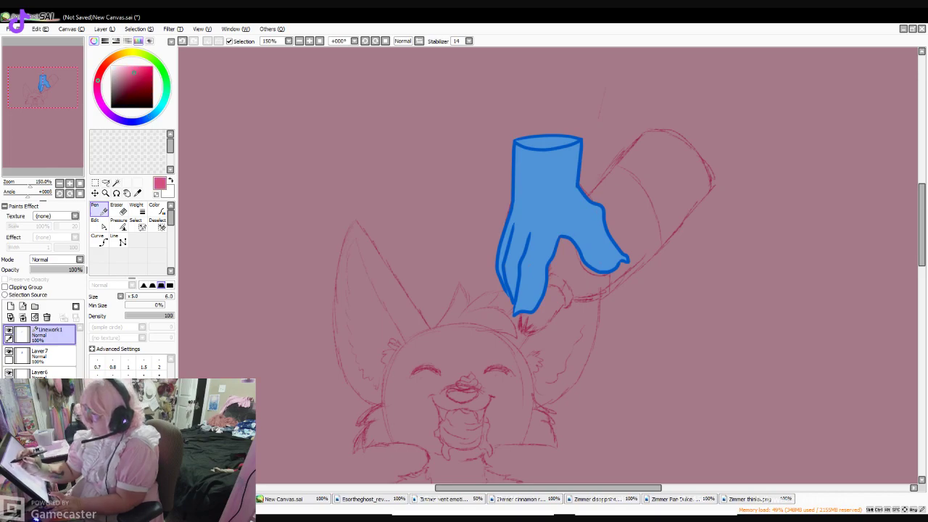
left_click(109, 62)
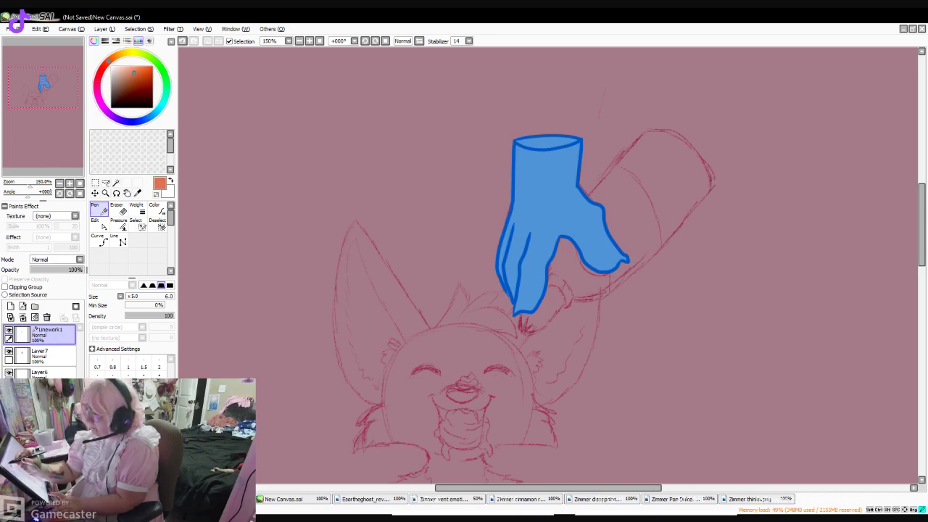
left_click(103, 107)
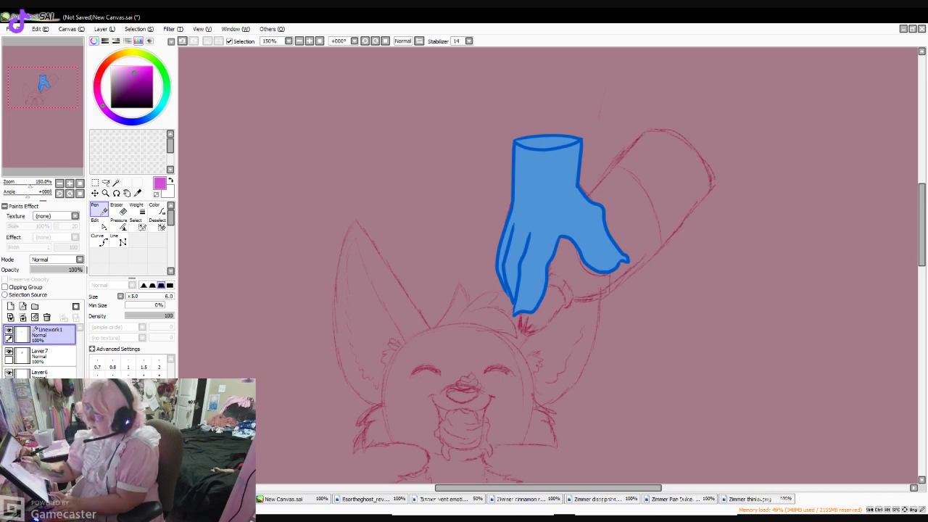
left_click(114, 115)
left_click(151, 87)
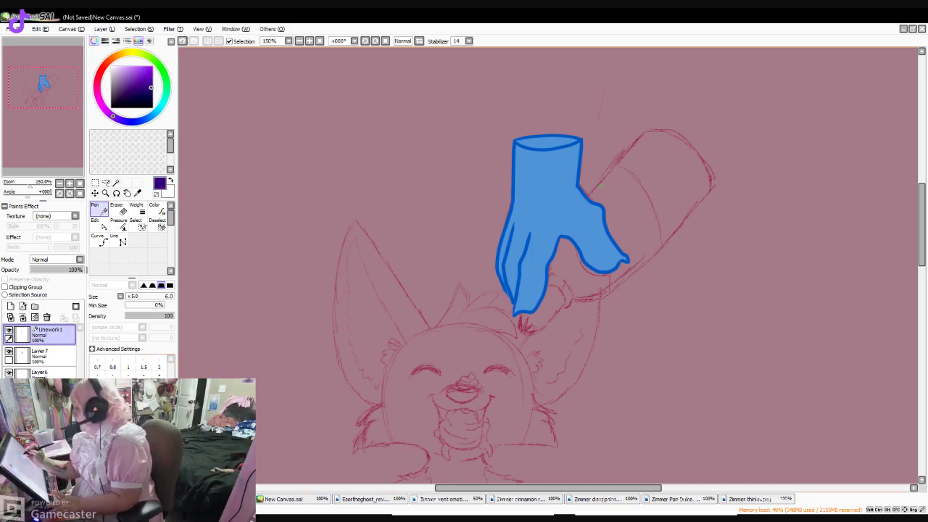
mouse_move(586, 196)
left_mouse_down()
mouse_move(658, 118)
mouse_move(688, 138)
mouse_move(714, 187)
left_mouse_up()
key("ctrl+z")
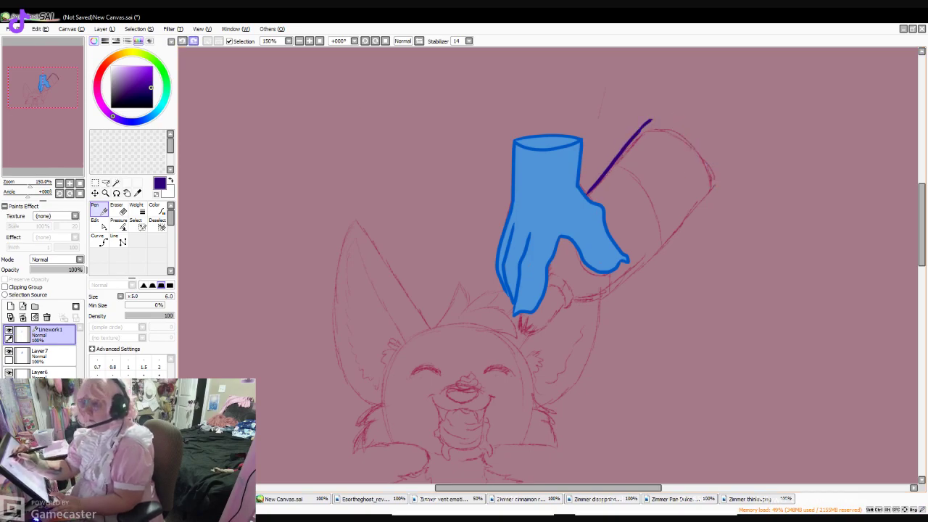
mouse_move(651, 120)
left_mouse_down()
mouse_move(703, 142)
mouse_move(717, 185)
mouse_move(717, 178)
mouse_move(612, 303)
mouse_move(572, 310)
left_mouse_up()
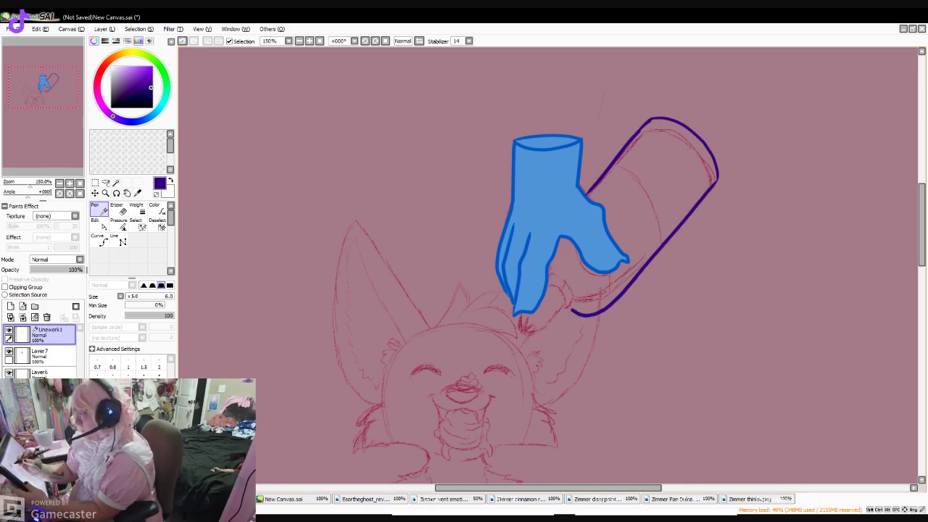
- Outline the curved collar between the can and its nozzle in a slightly brighter purple
left_click(146, 82)
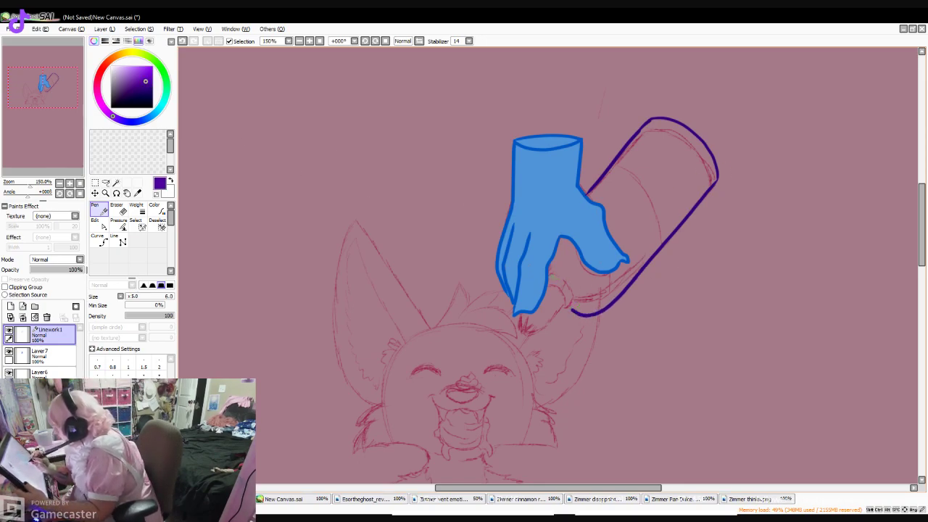
mouse_move(547, 273)
left_mouse_down()
mouse_move(569, 309)
mouse_move(550, 292)
left_mouse_up()
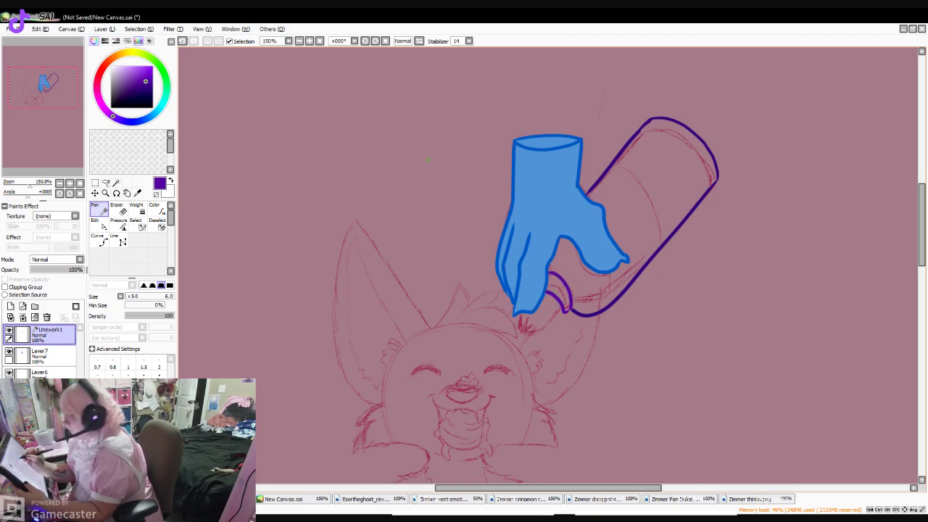
key("ctrl+z")
left_click_drag(548, 283, 568, 312)
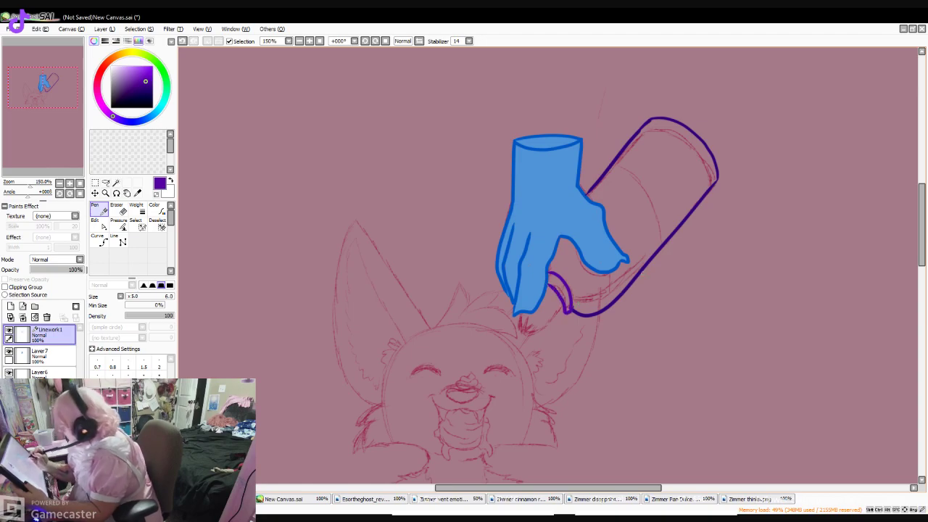
- Outline the nozzle with its notched tip in light grey on Linework1, and fill it with white on Layer7
left_click(111, 80)
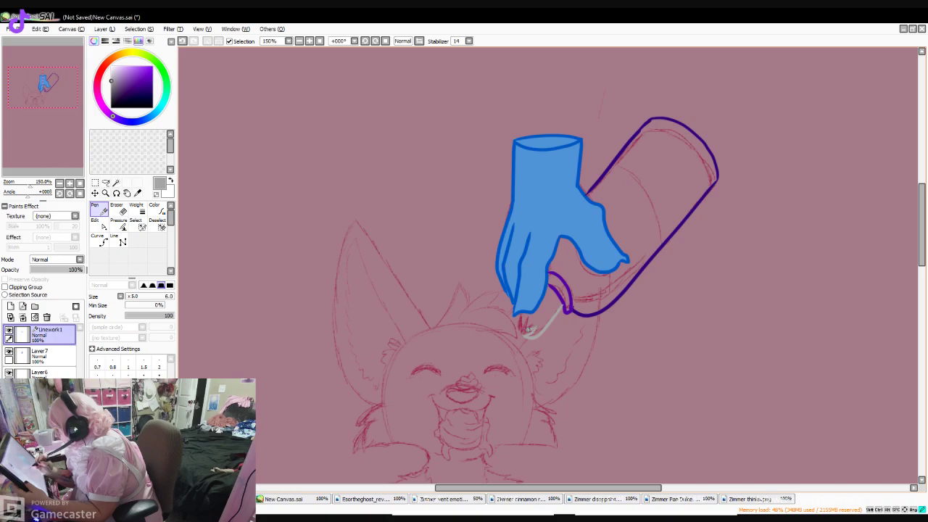
left_click_drag(523, 333, 516, 314)
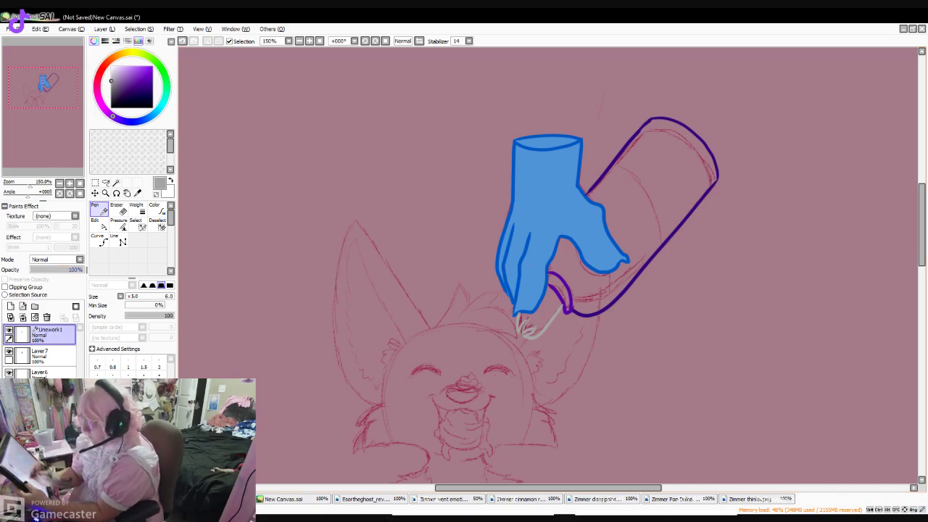
left_click(43, 356)
left_click(112, 66)
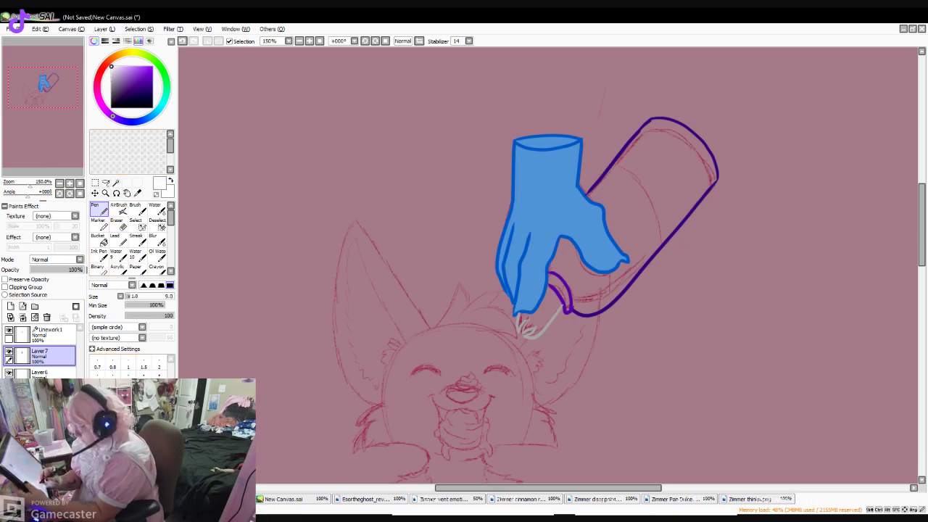
mouse_move(528, 314)
left_mouse_down()
mouse_move(520, 325)
mouse_move(551, 287)
mouse_move(560, 293)
mouse_move(560, 305)
mouse_move(542, 318)
mouse_move(552, 295)
mouse_move(524, 328)
mouse_move(543, 325)
mouse_move(533, 328)
left_mouse_up()
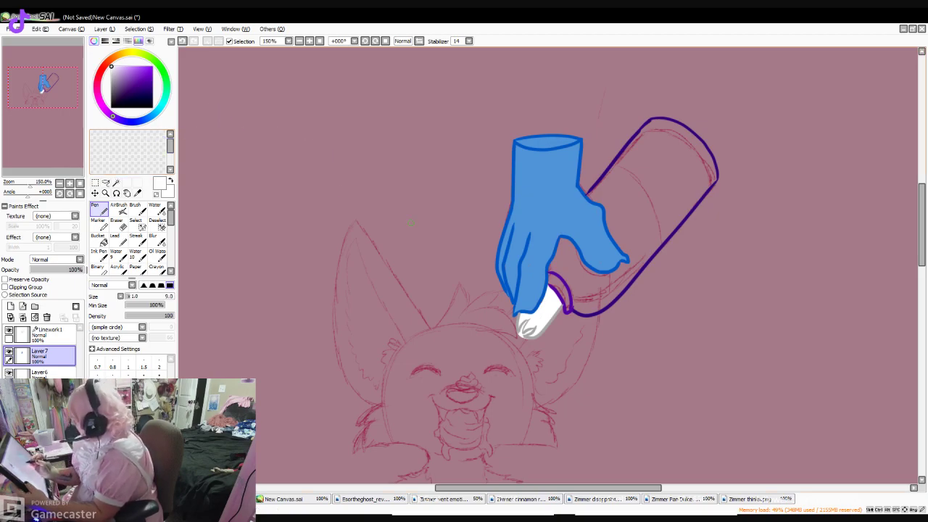
- Fill the nozzle collar with muted light purple on Layer7, and sample a more vivid purple from the collar
left_click(122, 76)
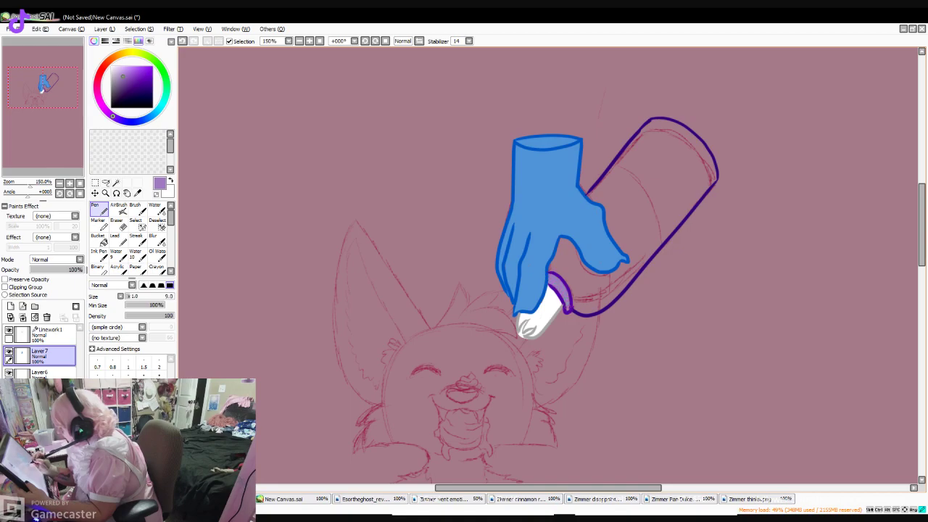
right_click(569, 298)
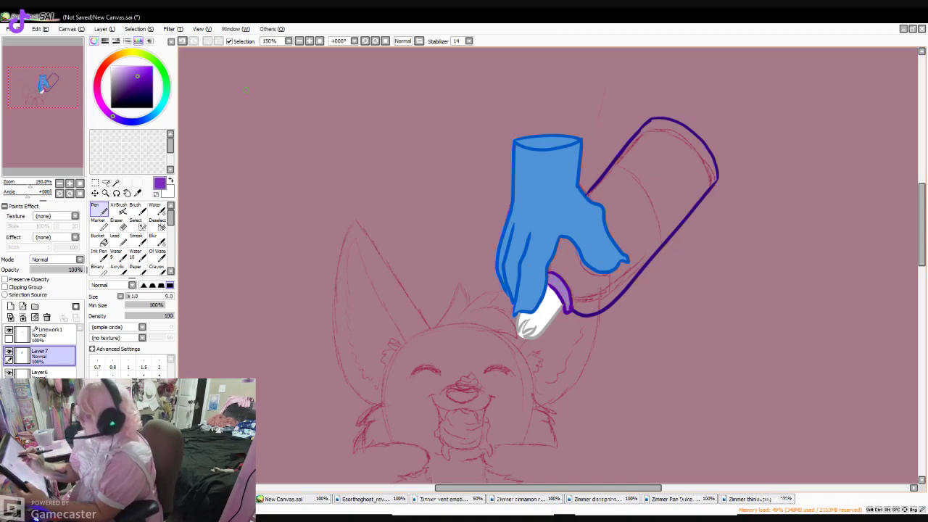
- Fill the can body with vivid purple on Layer7 and paint a light pink band across its middle
mouse_move(562, 245)
left_mouse_down()
mouse_move(553, 273)
mouse_move(569, 240)
mouse_move(577, 257)
mouse_move(568, 249)
mouse_move(570, 270)
mouse_move(560, 268)
mouse_move(573, 288)
mouse_move(581, 260)
mouse_move(597, 277)
mouse_move(623, 262)
mouse_move(587, 283)
mouse_move(575, 276)
mouse_move(573, 291)
mouse_move(599, 285)
mouse_move(575, 306)
mouse_move(599, 300)
mouse_move(582, 310)
mouse_move(616, 292)
mouse_move(606, 299)
mouse_move(612, 282)
mouse_move(587, 307)
mouse_move(649, 255)
mouse_move(632, 265)
mouse_move(607, 201)
mouse_move(590, 196)
mouse_move(609, 186)
mouse_move(627, 154)
mouse_move(611, 169)
mouse_move(622, 181)
mouse_move(622, 245)
mouse_move(629, 213)
mouse_move(635, 239)
mouse_move(675, 254)
mouse_move(657, 241)
mouse_move(706, 177)
mouse_move(635, 221)
mouse_move(645, 181)
mouse_move(697, 175)
mouse_move(653, 167)
mouse_move(627, 190)
mouse_move(658, 138)
mouse_move(627, 163)
mouse_move(638, 127)
mouse_move(685, 124)
mouse_move(708, 169)
mouse_move(703, 190)
mouse_move(652, 143)
left_mouse_up()
left_click(160, 409)
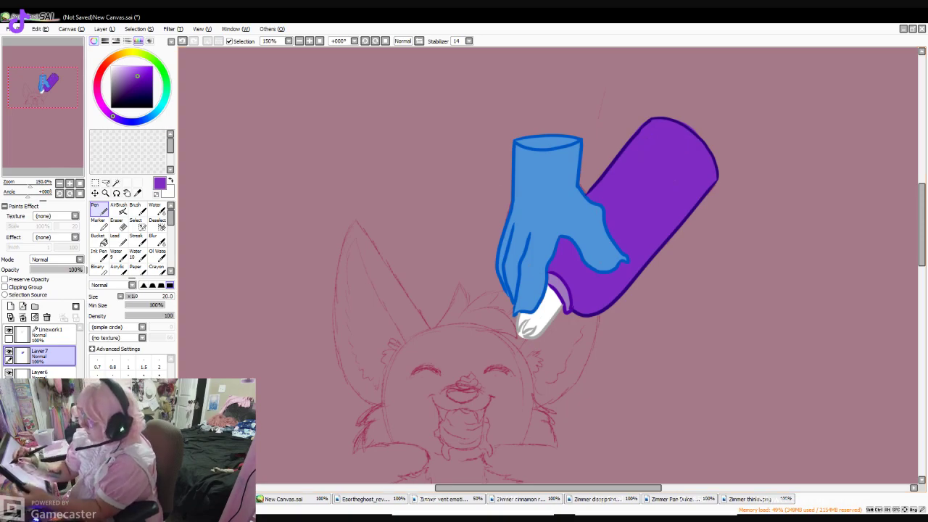
left_click(97, 80)
left_click_drag(129, 71, 128, 66)
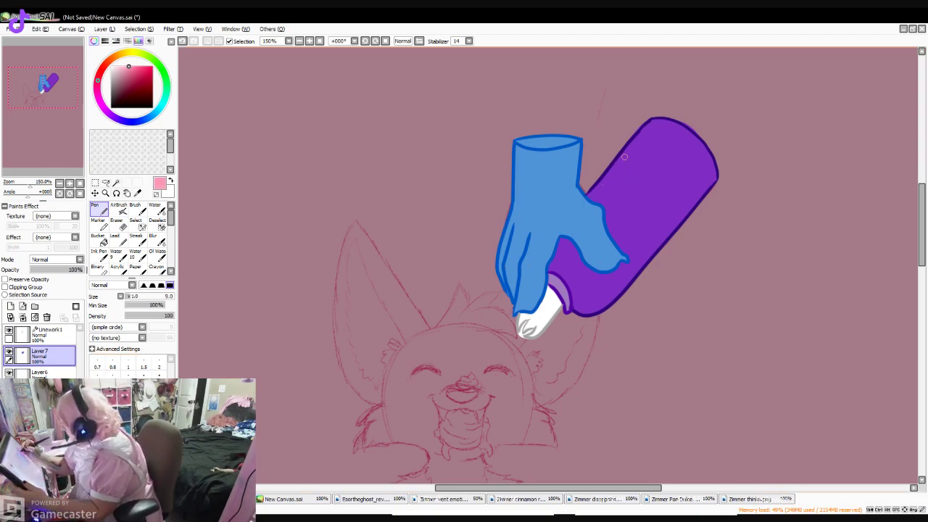
mouse_move(620, 158)
left_mouse_down()
mouse_move(597, 192)
mouse_move(612, 162)
mouse_move(625, 168)
mouse_move(590, 195)
mouse_move(614, 173)
mouse_move(606, 199)
mouse_move(622, 162)
mouse_move(661, 234)
mouse_move(650, 180)
mouse_move(675, 226)
mouse_move(633, 276)
mouse_move(619, 274)
mouse_move(621, 263)
mouse_move(624, 277)
mouse_move(645, 257)
mouse_move(622, 263)
mouse_move(633, 269)
mouse_move(640, 233)
left_mouse_up()
mouse_move(626, 270)
left_mouse_down()
mouse_move(625, 232)
mouse_move(607, 204)
mouse_move(631, 257)
left_mouse_up()
mouse_move(627, 250)
left_mouse_down()
mouse_move(611, 203)
mouse_move(628, 223)
mouse_move(618, 196)
mouse_move(625, 174)
mouse_move(546, 197)
mouse_move(611, 196)
mouse_move(649, 173)
mouse_move(627, 182)
mouse_move(644, 196)
mouse_move(624, 169)
mouse_move(666, 224)
mouse_move(637, 257)
mouse_move(624, 188)
mouse_move(638, 250)
left_mouse_up()
left_click(134, 296)
mouse_move(641, 206)
left_mouse_down()
mouse_move(655, 233)
mouse_move(658, 222)
left_mouse_up()
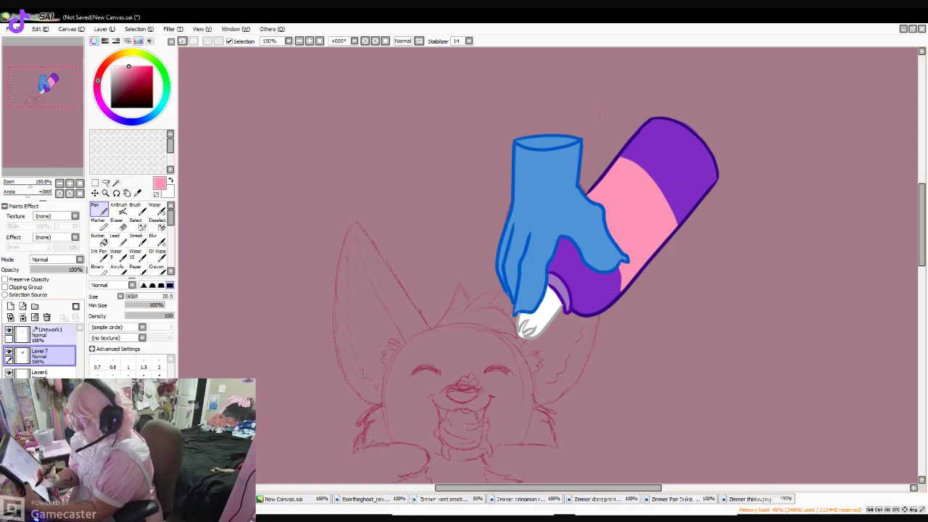
- Line both curved edges of the can's pink band in a darker pink on the Linework1 layer
left_click(53, 335)
left_click(137, 71)
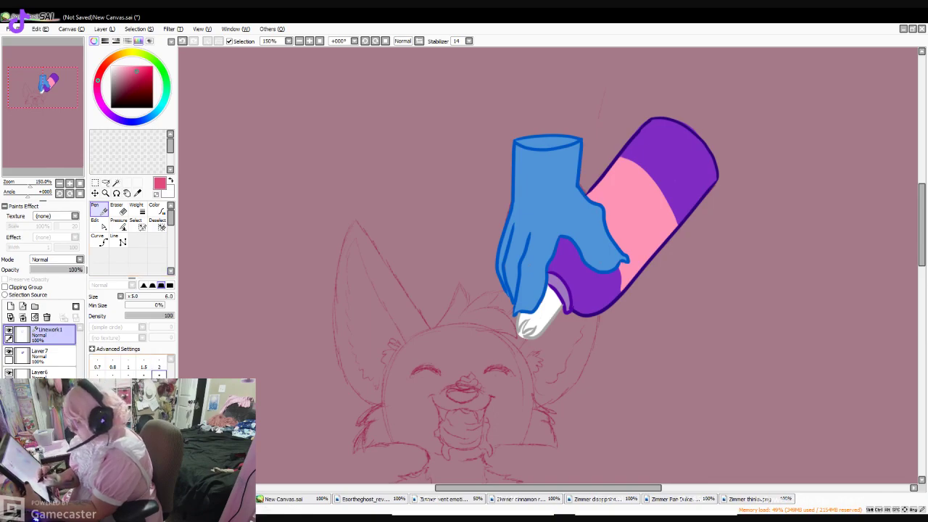
left_click_drag(628, 160, 674, 218)
left_click_drag(616, 266, 623, 292)
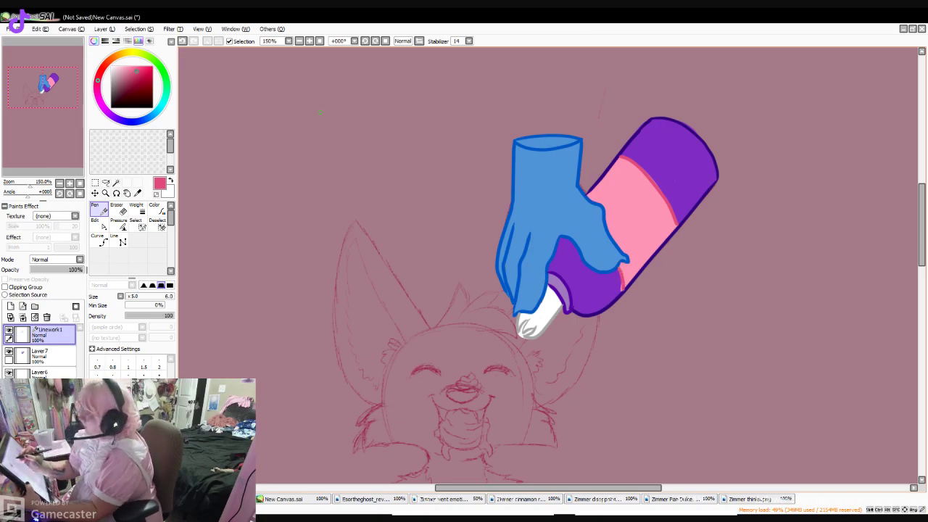
- Draw a black whipped cream swirl on the can's pink band with a size 4 pen on Linework1
key("End")
key("End")
key("End")
key("End")
key("End")
key("End")
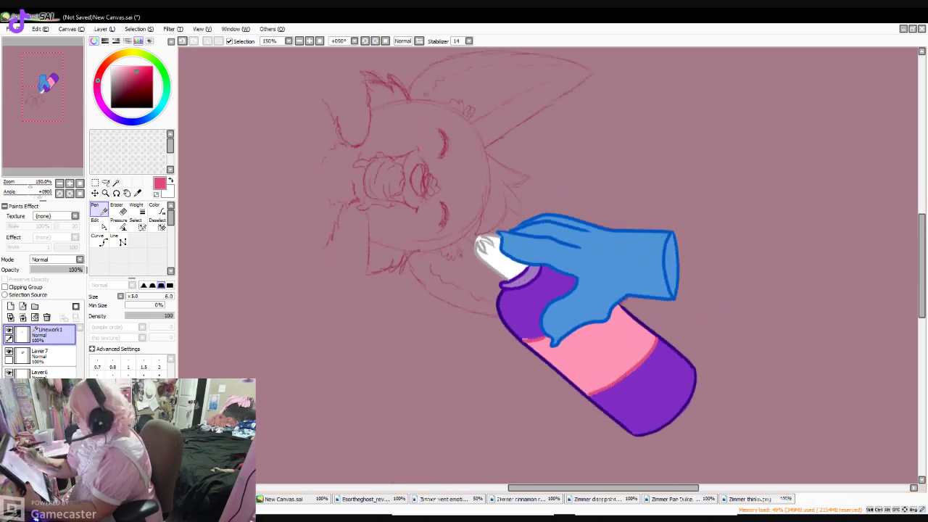
key("End")
key("End")
key("End")
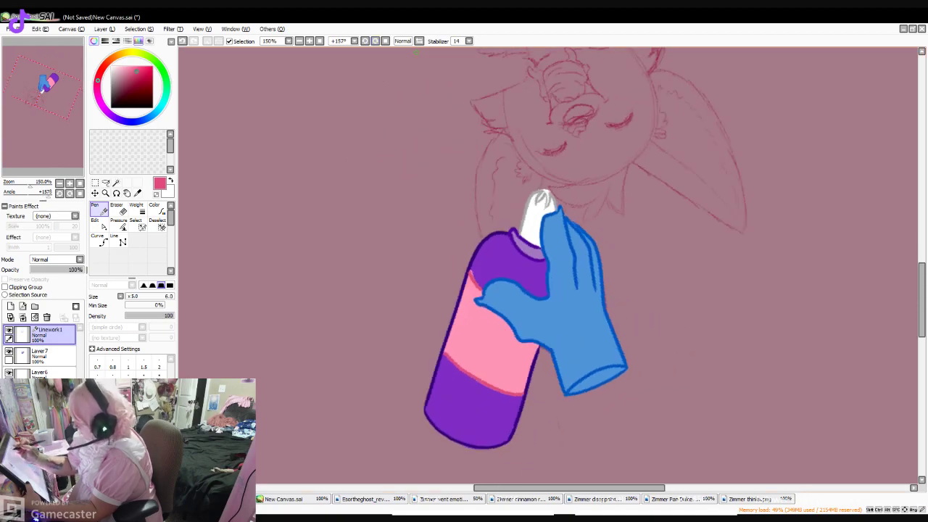
double_click(310, 41)
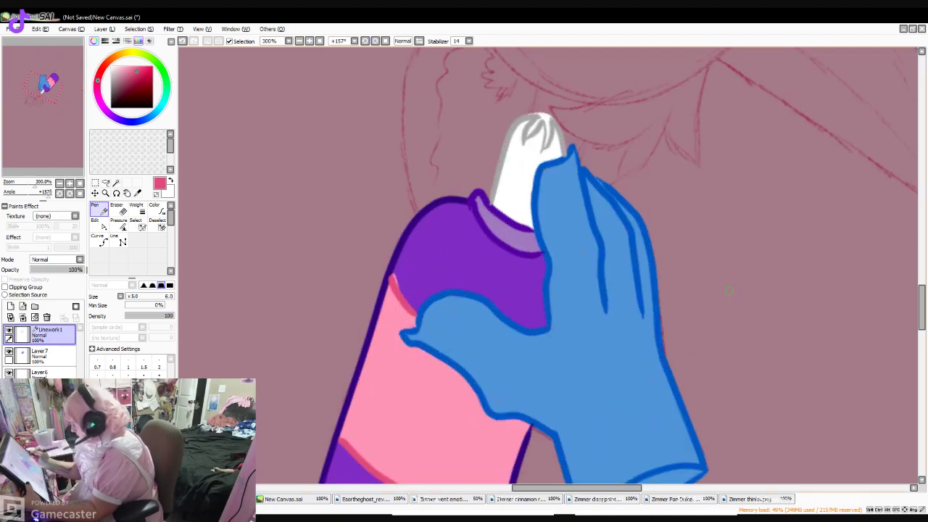
scroll(729, 216, "down", 5)
left_click(112, 108)
left_click(159, 374)
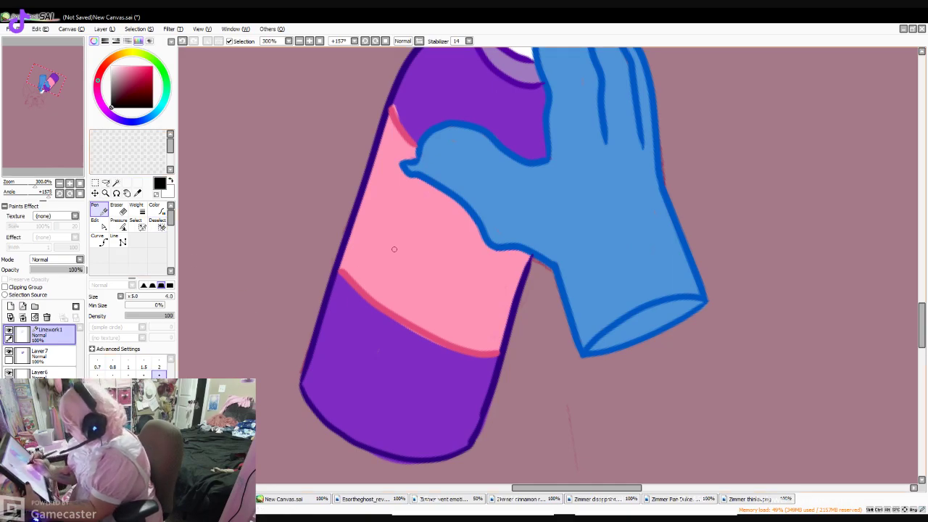
mouse_move(348, 271)
left_mouse_down()
mouse_move(370, 262)
mouse_move(359, 244)
mouse_move(378, 251)
mouse_move(378, 269)
mouse_move(450, 275)
mouse_move(429, 284)
mouse_move(467, 277)
mouse_move(447, 298)
mouse_move(479, 291)
mouse_move(462, 316)
mouse_move(404, 295)
mouse_move(410, 316)
mouse_move(464, 339)
mouse_move(503, 342)
left_mouse_up()
left_click_drag(479, 314, 500, 335)
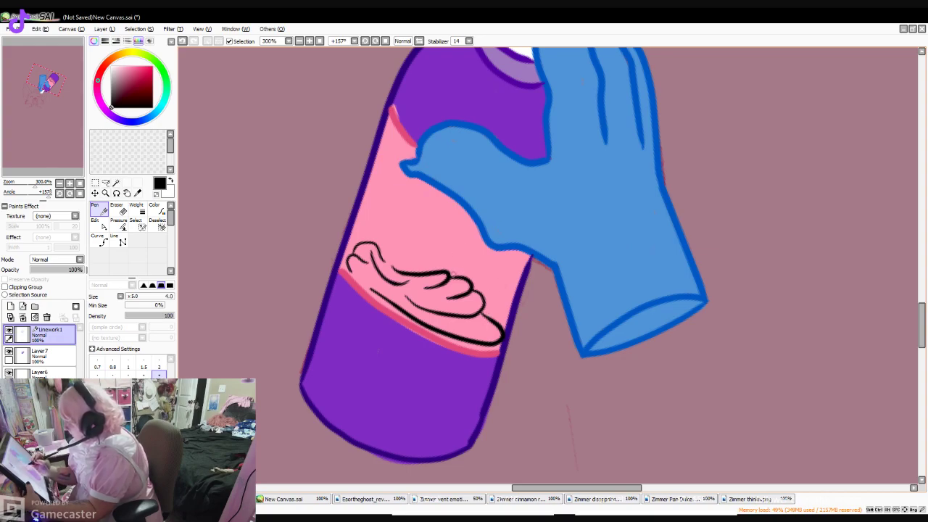
- Undo the swirl back to its first curls and redraw the whipped cream folds in black along the band's edge
key("ctrl+z")
key("ctrl+z")
key("ctrl+z")
key("ctrl+z")
key("ctrl+z")
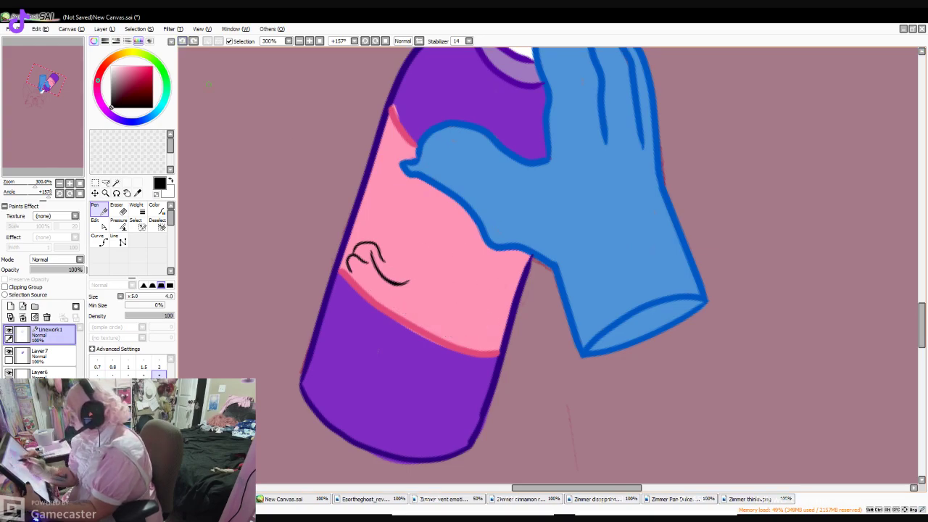
mouse_move(355, 266)
left_mouse_down()
mouse_move(366, 284)
mouse_move(418, 310)
mouse_move(413, 320)
mouse_move(443, 293)
mouse_move(414, 292)
mouse_move(450, 329)
mouse_move(475, 330)
mouse_move(475, 345)
left_mouse_up()
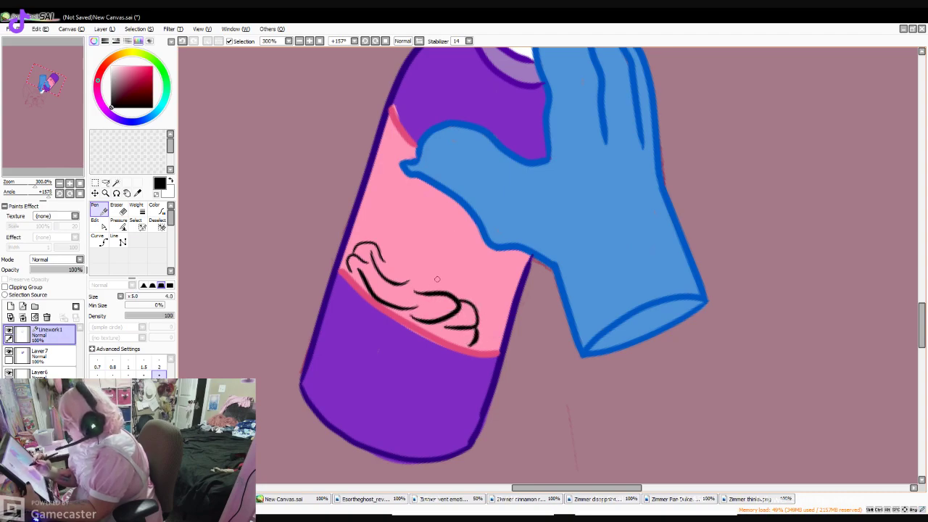
mouse_move(426, 261)
left_mouse_down()
mouse_move(461, 281)
mouse_move(470, 303)
left_mouse_up()
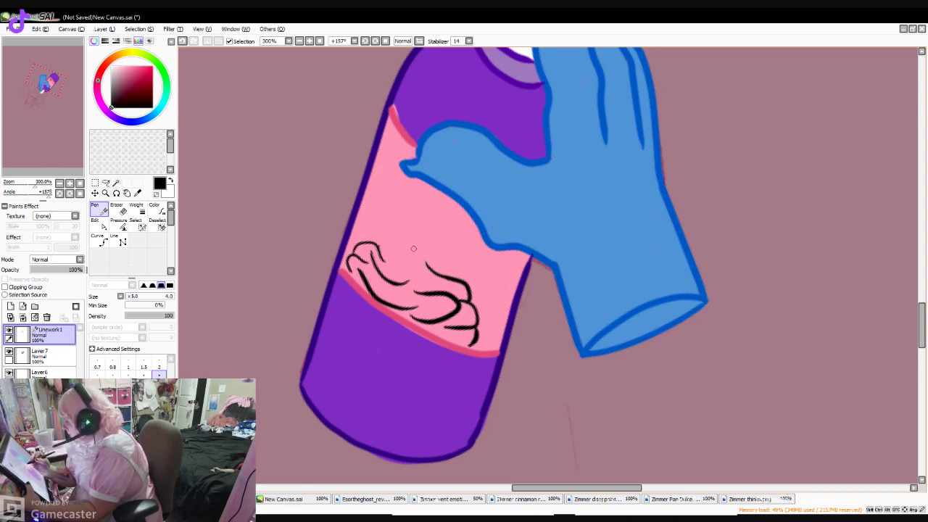
- Finish the cream's top curl and add a black-outlined cherry with a crimson stem on it
mouse_move(397, 256)
left_mouse_down()
mouse_move(450, 240)
mouse_move(467, 261)
mouse_move(462, 270)
mouse_move(434, 261)
left_mouse_up()
mouse_move(364, 244)
left_mouse_down()
mouse_move(411, 218)
mouse_move(434, 237)
mouse_move(396, 226)
mouse_move(398, 200)
mouse_move(380, 166)
mouse_move(397, 231)
left_mouse_up()
left_click(153, 72)
mouse_move(379, 170)
left_mouse_down()
mouse_move(396, 198)
mouse_move(395, 232)
left_mouse_up()
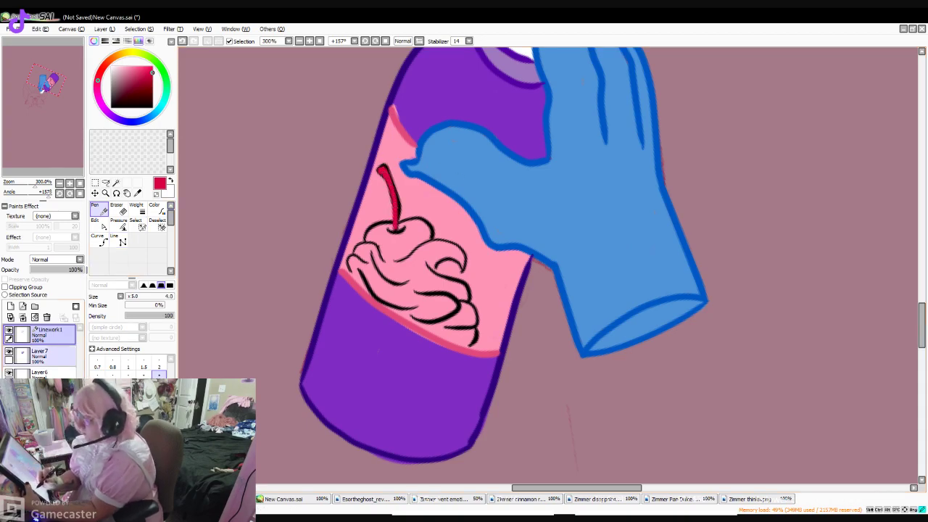
- Fill the cherry with red and the whipped cream swirl with white on Layer7
left_click(52, 355)
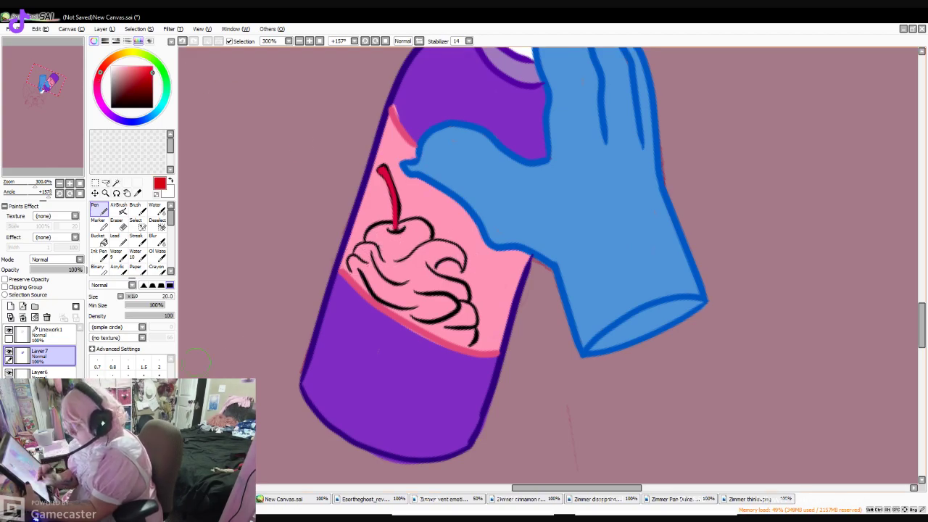
mouse_move(395, 226)
left_mouse_down()
mouse_move(411, 225)
mouse_move(425, 234)
mouse_move(390, 241)
mouse_move(391, 257)
mouse_move(366, 251)
mouse_move(374, 282)
mouse_move(376, 269)
mouse_move(400, 276)
mouse_move(389, 253)
mouse_move(402, 267)
mouse_move(438, 247)
mouse_move(424, 265)
mouse_move(449, 251)
mouse_move(462, 255)
mouse_move(429, 274)
mouse_move(432, 257)
mouse_move(428, 281)
mouse_move(461, 297)
mouse_move(456, 287)
mouse_move(390, 291)
mouse_move(421, 287)
mouse_move(454, 303)
mouse_move(385, 294)
mouse_move(389, 304)
mouse_move(441, 319)
mouse_move(417, 305)
mouse_move(435, 322)
mouse_move(440, 313)
mouse_move(464, 319)
mouse_move(470, 330)
mouse_move(449, 333)
mouse_move(465, 332)
mouse_move(463, 299)
left_mouse_up()
key("x")
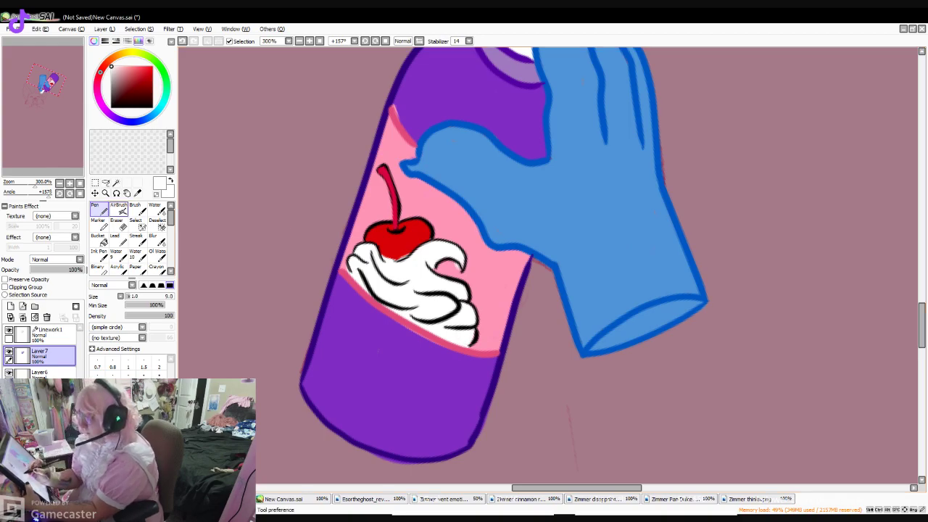
- Sample the can's purple and the band's light pink in turn, and ready a size 4 pen on Layer7
left_click(137, 193)
left_click(378, 351)
left_click(99, 209)
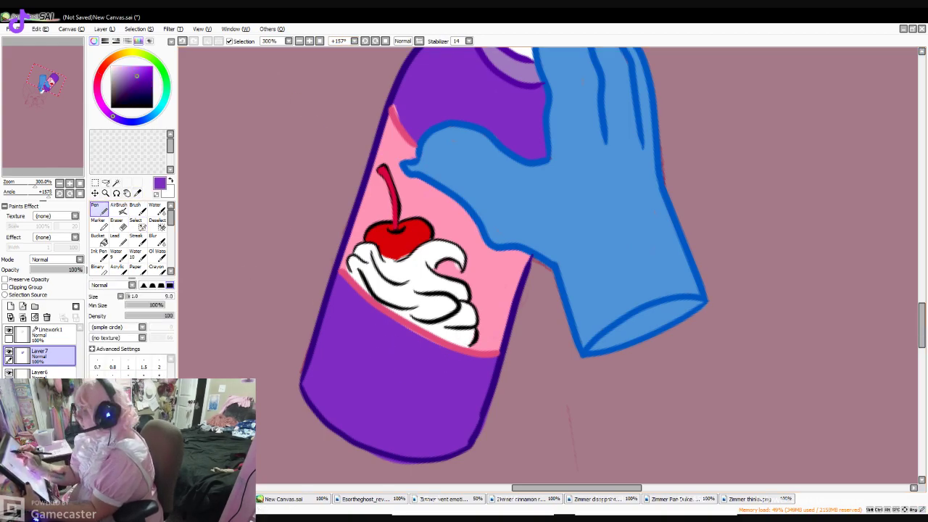
key("Home")
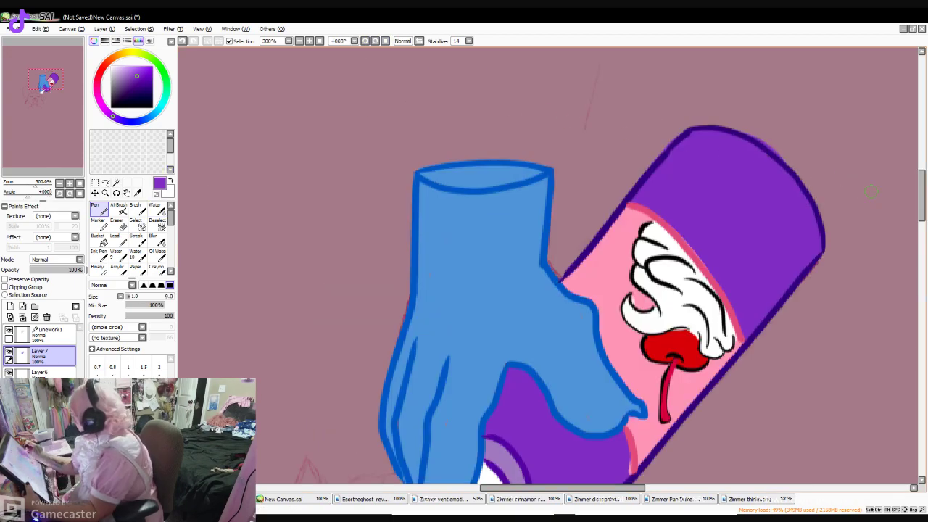
mouse_move(921, 190)
left_mouse_down()
mouse_move(921, 223)
mouse_move(921, 192)
left_mouse_up()
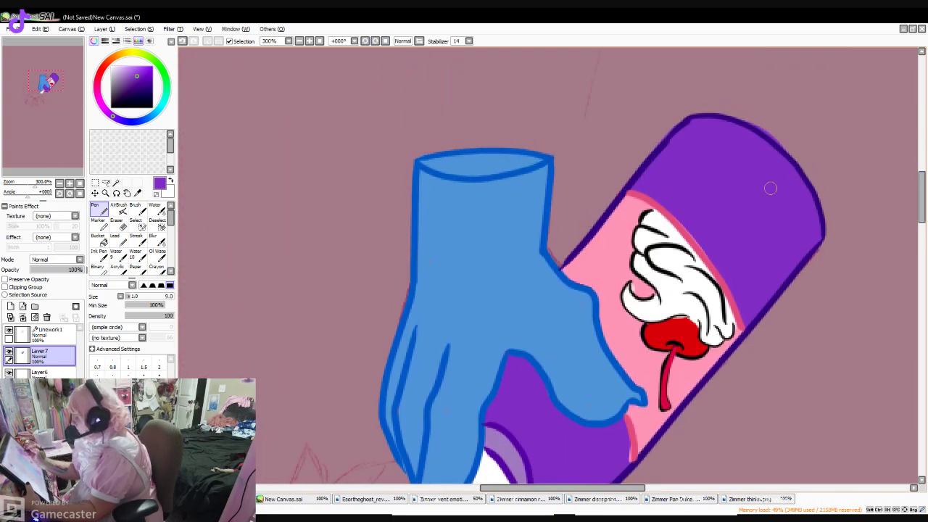
key("e")
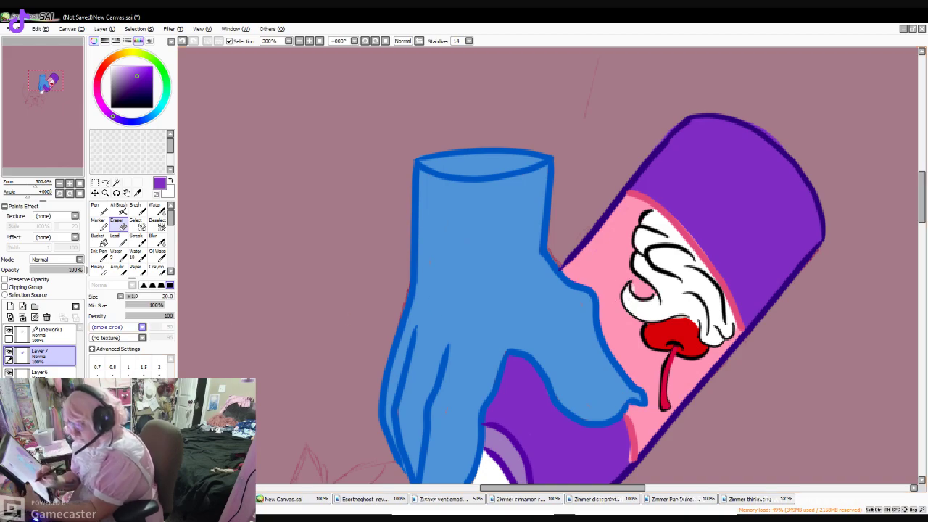
left_click(137, 193)
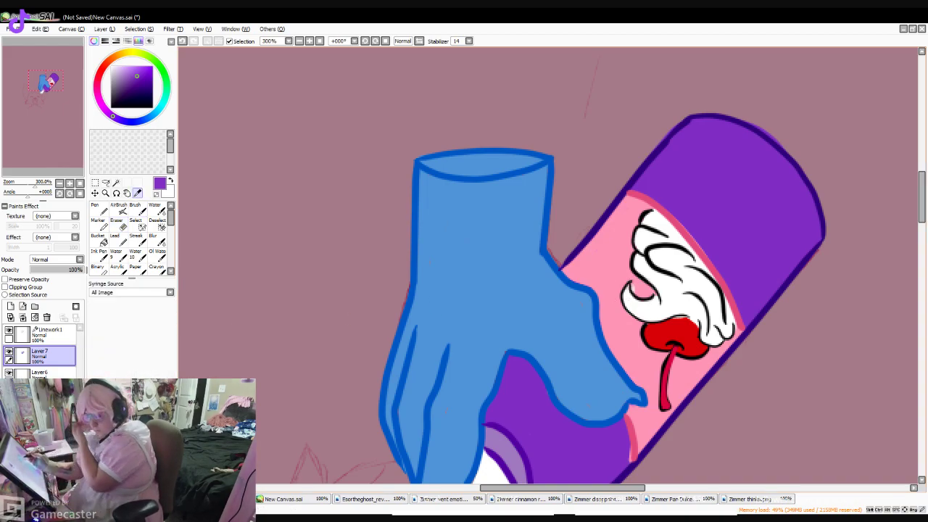
left_click(609, 264)
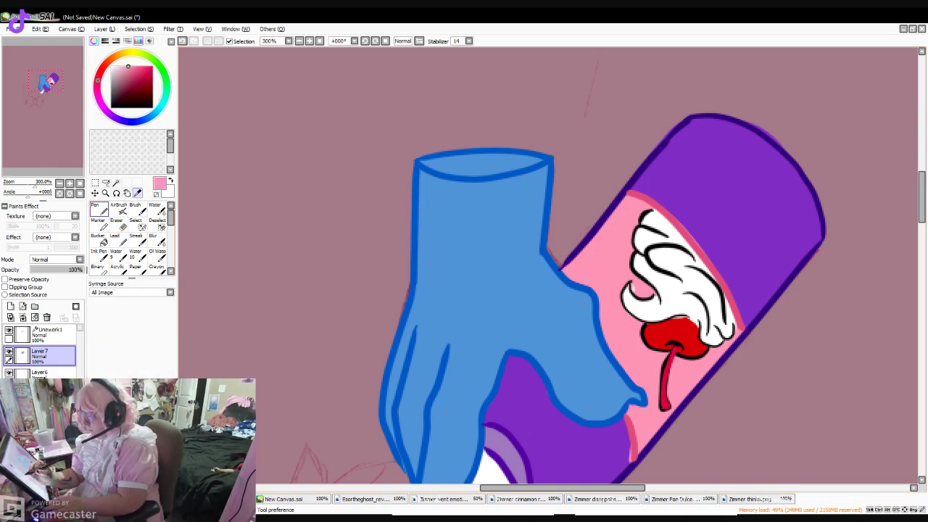
left_click(99, 209)
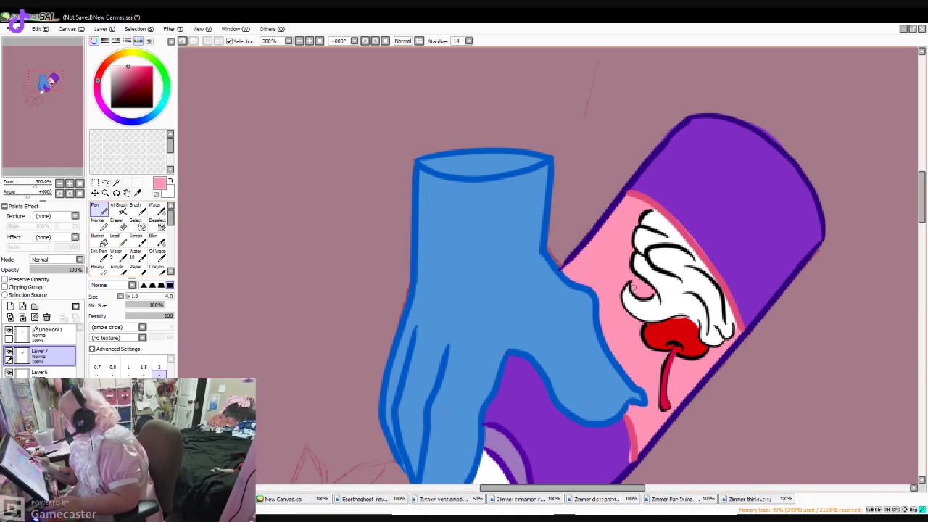
- Outline the character's large ear farthest from the can in bright pink with a size 6 pen on Linework1
left_click(299, 41)
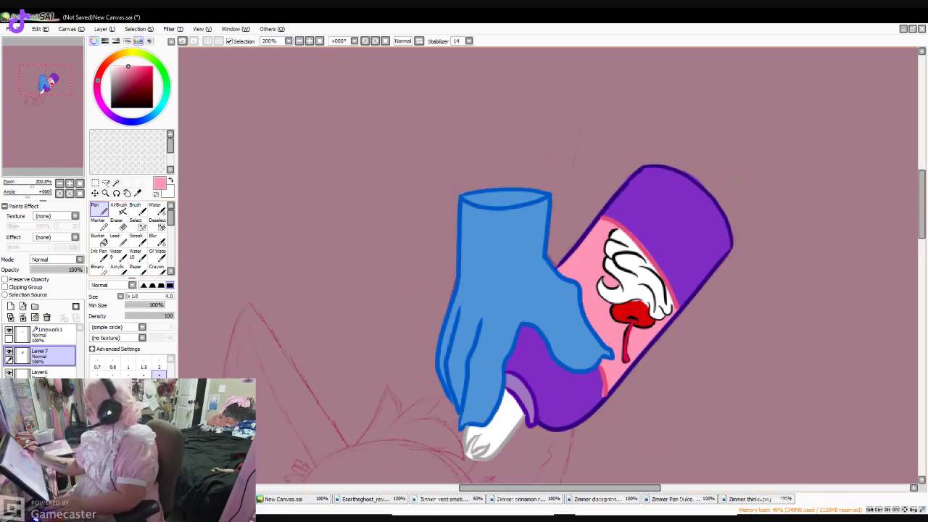
left_click_drag(921, 204, 921, 245)
scroll(551, 261, "up", 2)
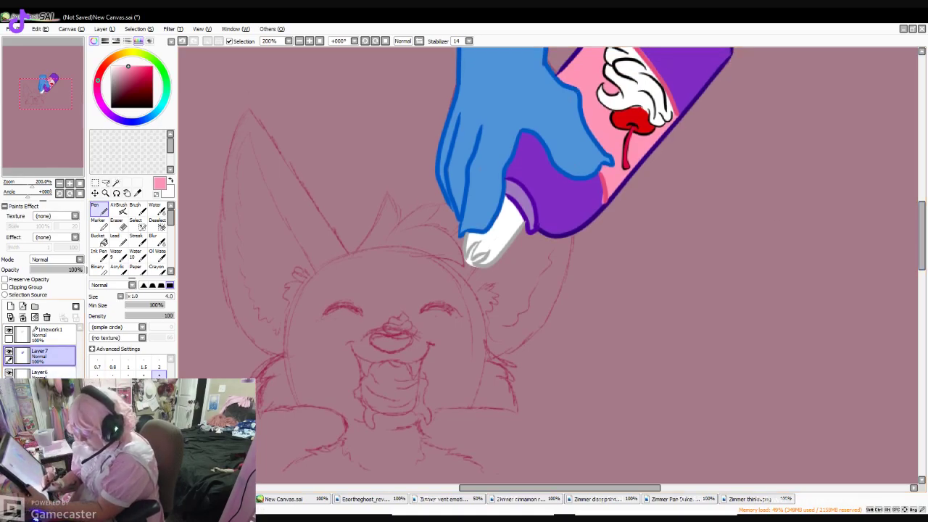
left_click(51, 334)
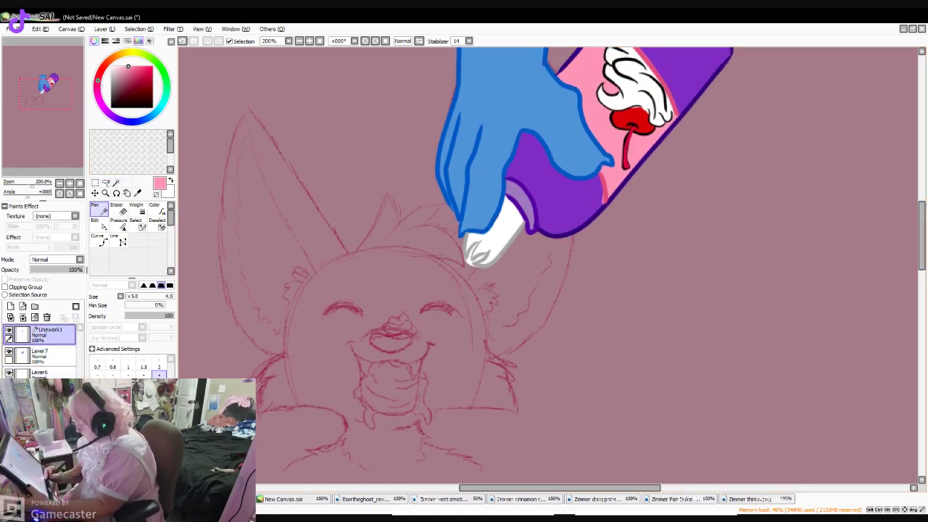
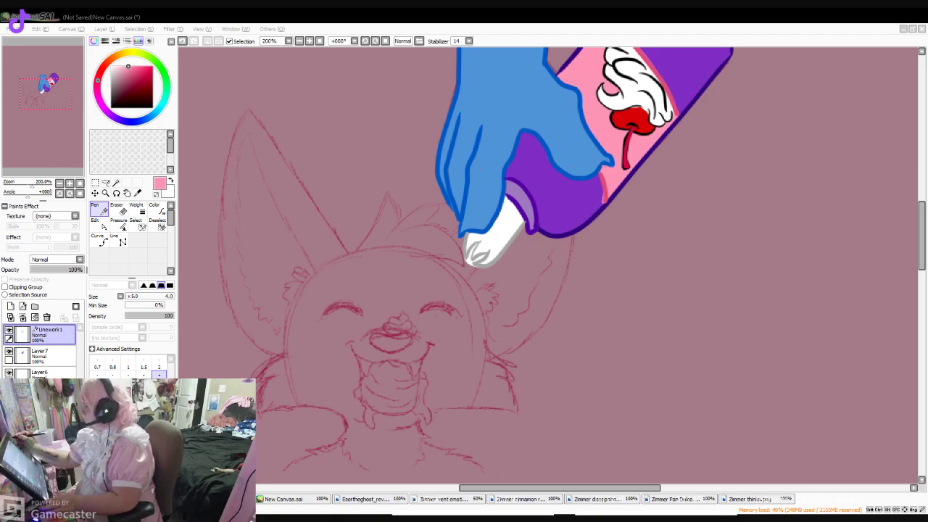
left_click(680, 50)
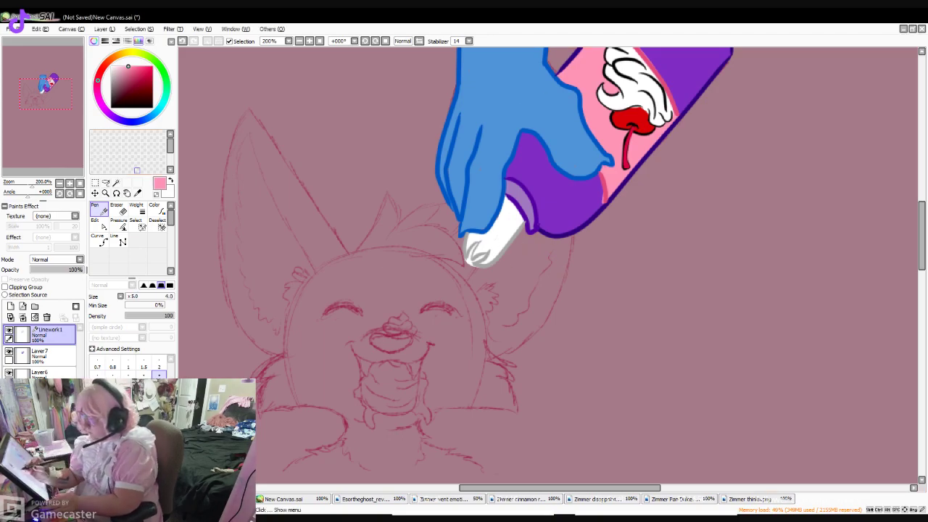
left_click(139, 67)
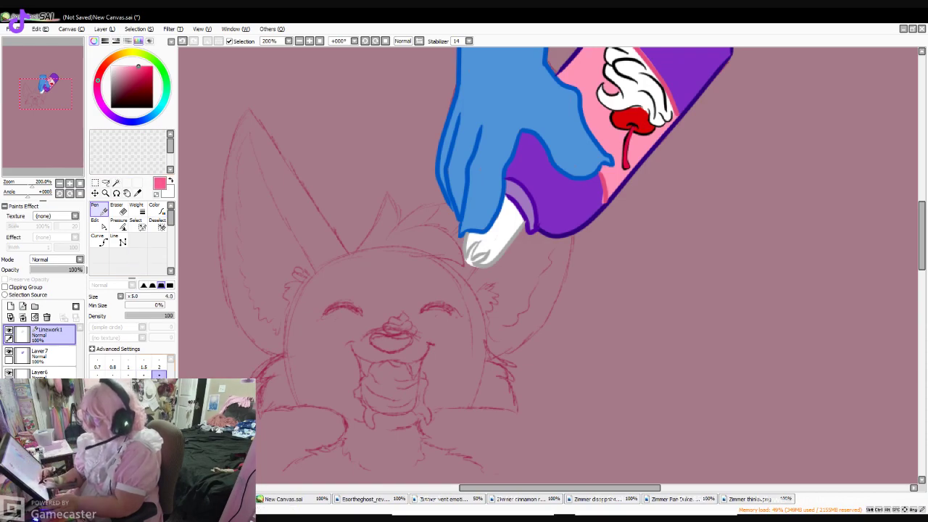
key("bracketright")
key("bracketright")
left_click(343, 254)
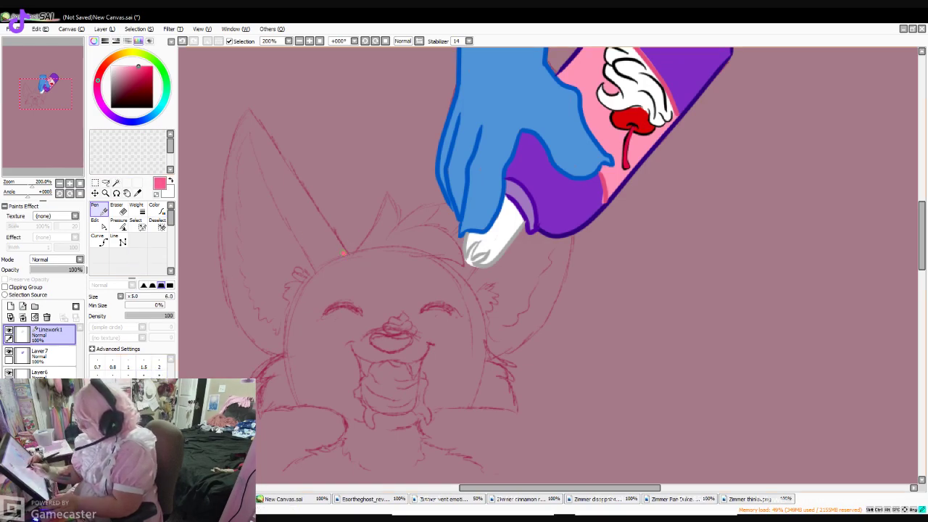
mouse_move(302, 189)
left_mouse_down()
mouse_move(262, 104)
mouse_move(242, 112)
mouse_move(222, 153)
left_mouse_up()
mouse_move(213, 268)
left_mouse_down()
mouse_move(227, 311)
mouse_move(256, 344)
mouse_move(284, 350)
mouse_move(254, 376)
left_mouse_up()
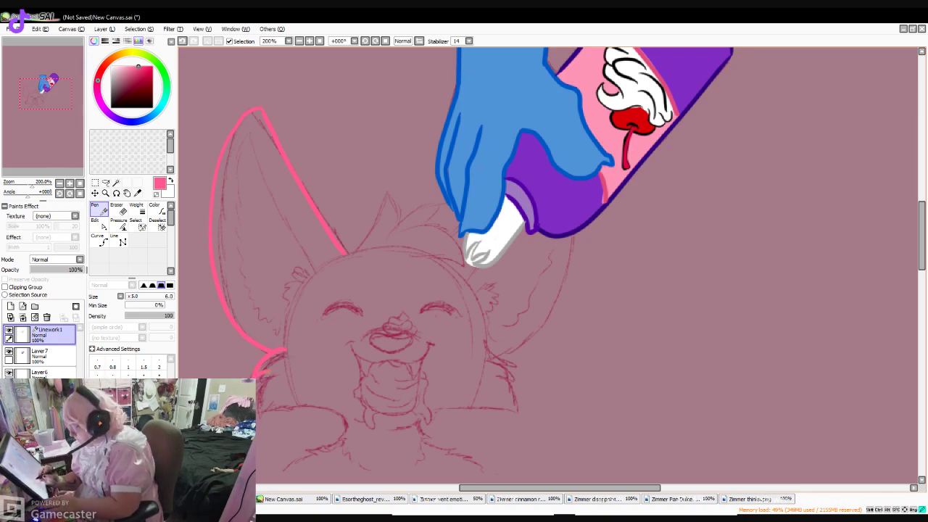
- Try to outline the cheek fur tufts and the jawline beneath the mouth in bright pink
left_click_drag(274, 395, 348, 419)
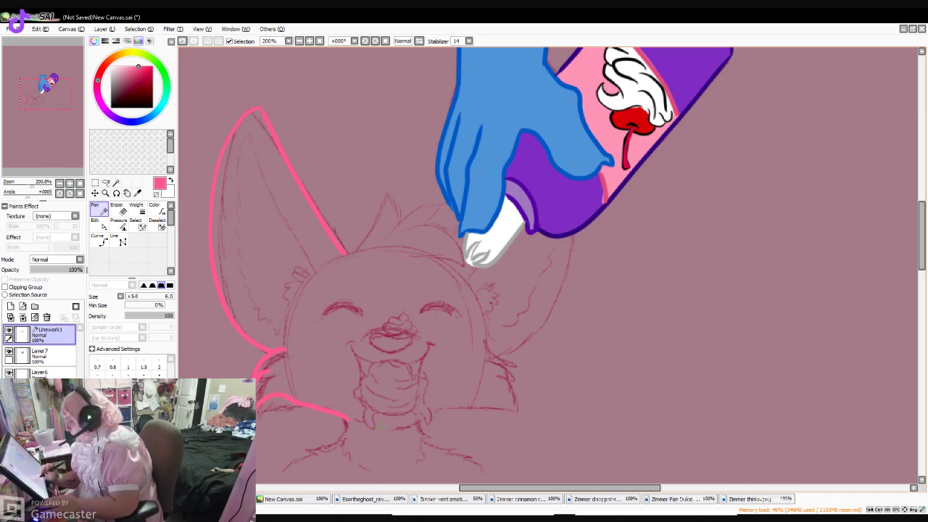
mouse_move(381, 427)
left_mouse_down()
mouse_move(434, 411)
mouse_move(515, 408)
left_mouse_up()
mouse_move(485, 354)
left_mouse_down()
mouse_move(518, 378)
mouse_move(500, 375)
left_mouse_up()
key("ctrl+z")
key("ctrl+z")
key("ctrl+z")
mouse_move(484, 341)
left_mouse_down()
mouse_move(519, 369)
mouse_move(511, 415)
mouse_move(488, 401)
mouse_move(434, 419)
left_mouse_up()
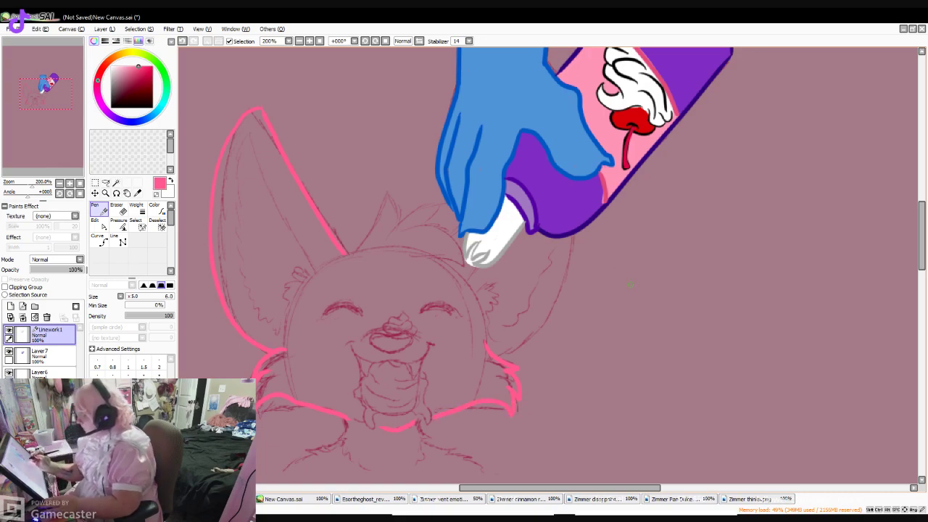
- Undo the cheek fur and jawline strokes back to the ear outline
key("ctrl+z")
key("ctrl+z")
key("ctrl+z")
key("ctrl+z")
key("ctrl+z")
key("ctrl+z")
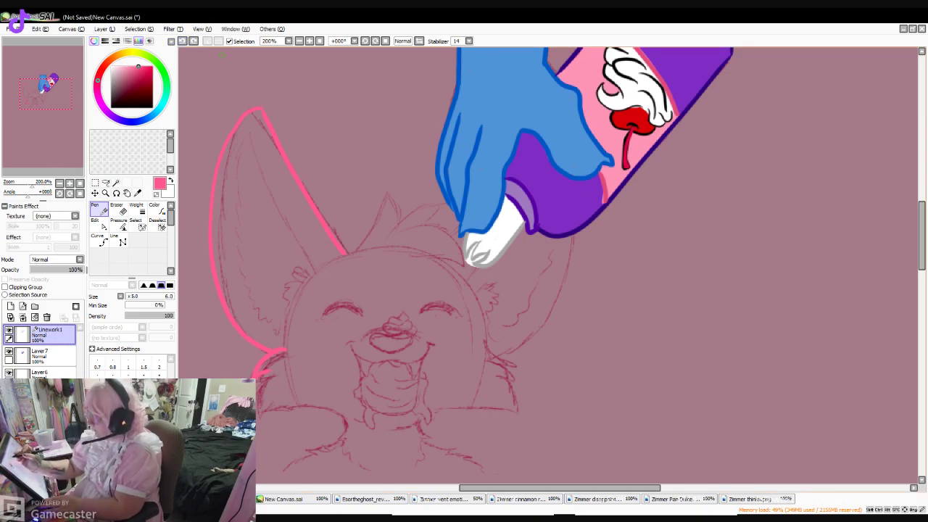
left_click(182, 41)
key("ctrl+z")
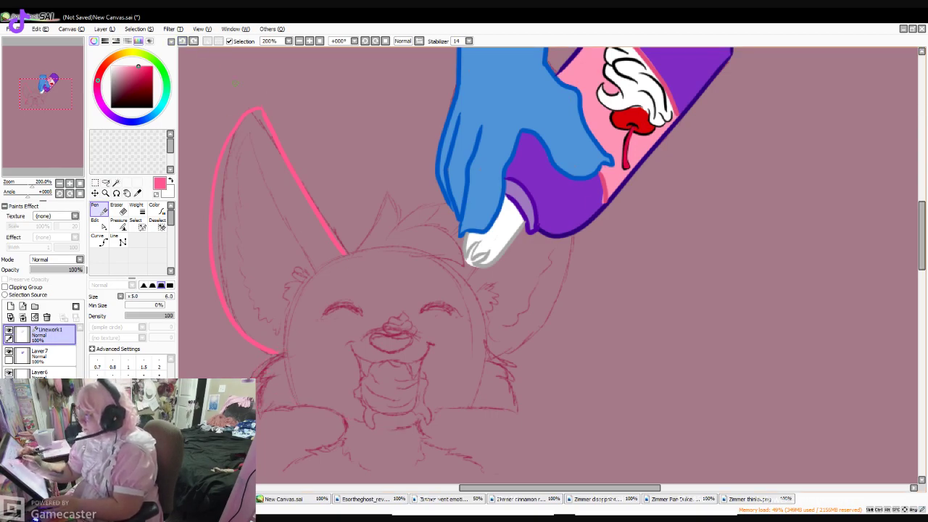
- Outline the cheek fur tufts on both sides of the face and the jawline beneath the mouth in bright pink
mouse_move(290, 354)
left_mouse_down()
mouse_move(282, 400)
mouse_move(294, 381)
mouse_move(333, 409)
left_mouse_up()
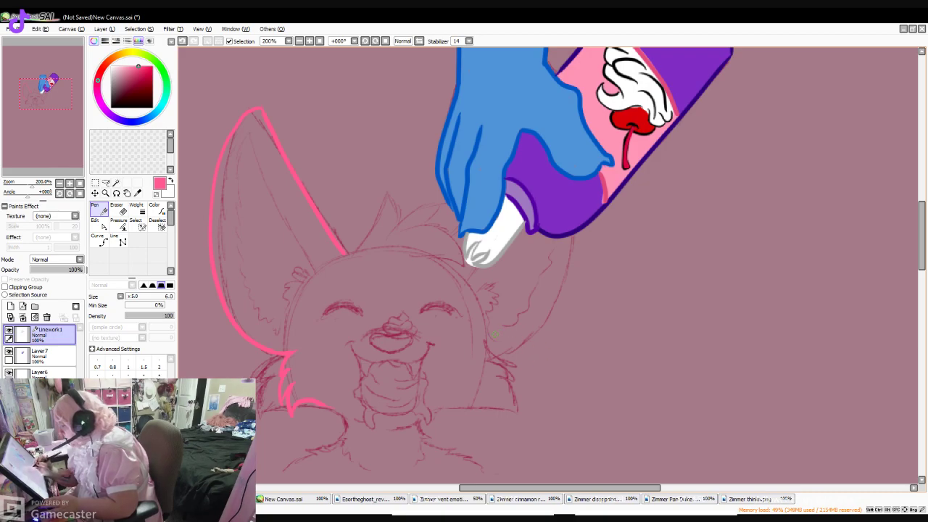
left_click_drag(484, 329, 507, 365)
mouse_move(483, 358)
left_mouse_down()
mouse_move(501, 363)
mouse_move(477, 410)
left_mouse_up()
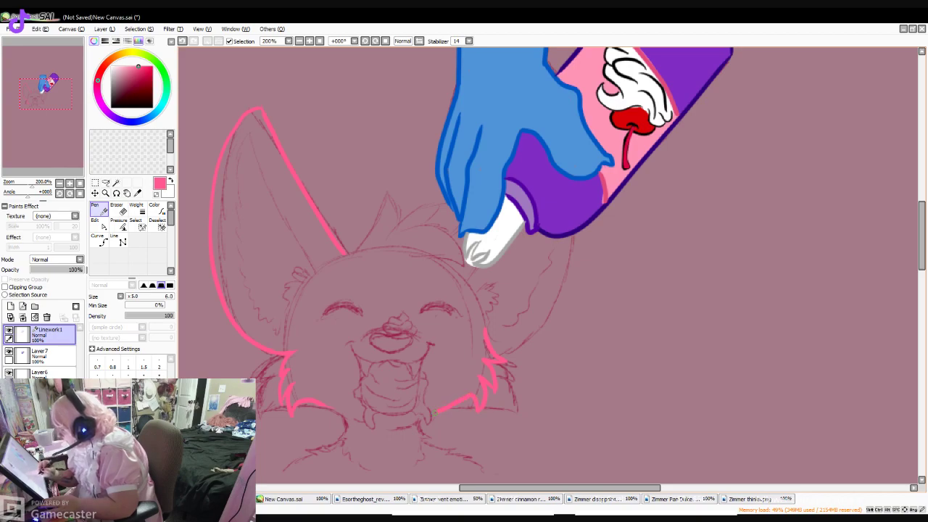
left_click_drag(375, 424, 424, 418)
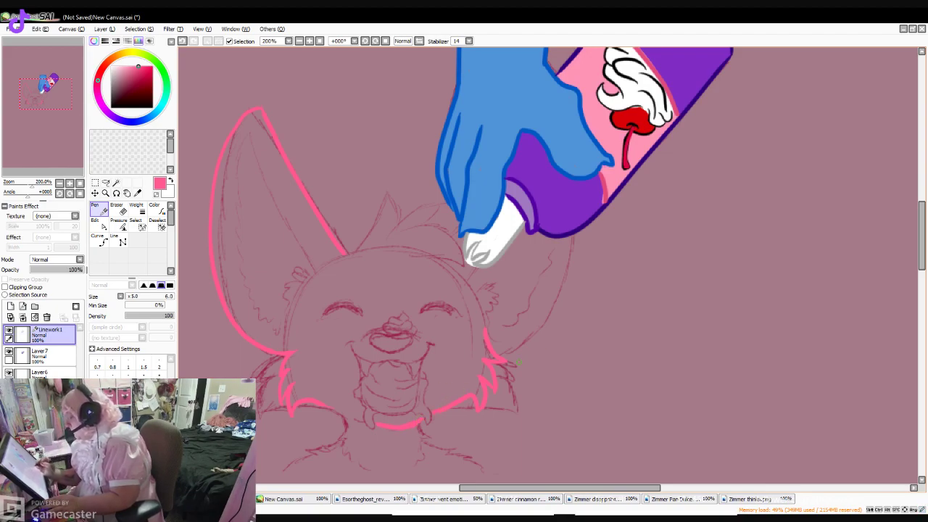
left_click_drag(326, 408, 353, 422)
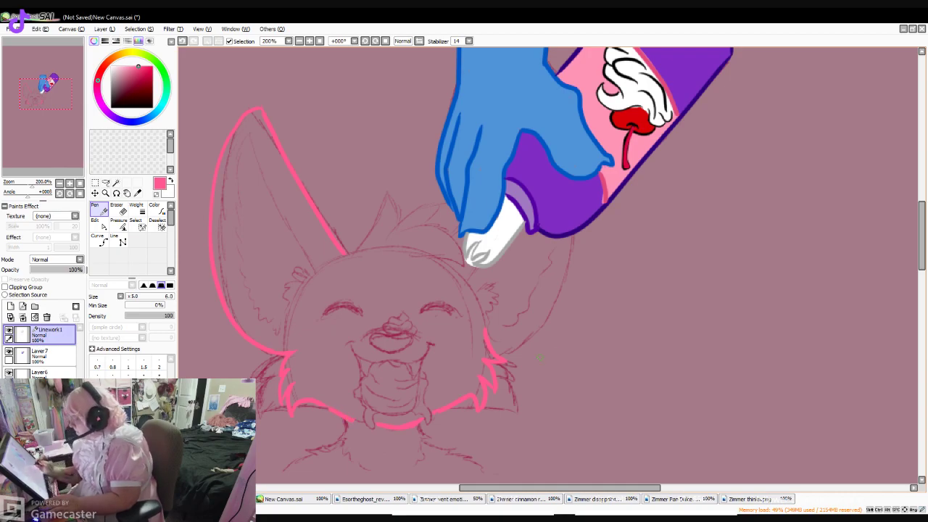
scroll(551, 261, "up", 2)
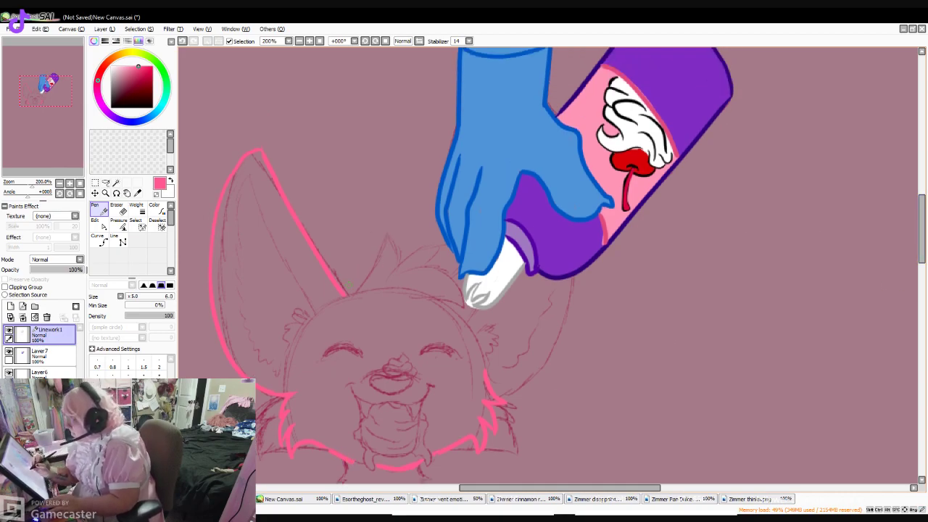
mouse_move(334, 299)
left_mouse_down()
mouse_move(378, 238)
mouse_move(392, 265)
left_mouse_up()
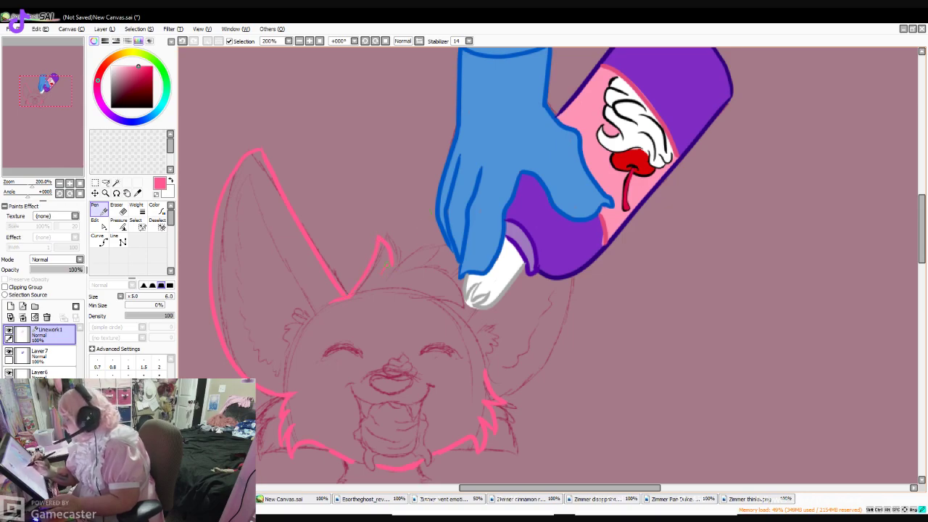
key("ctrl+z")
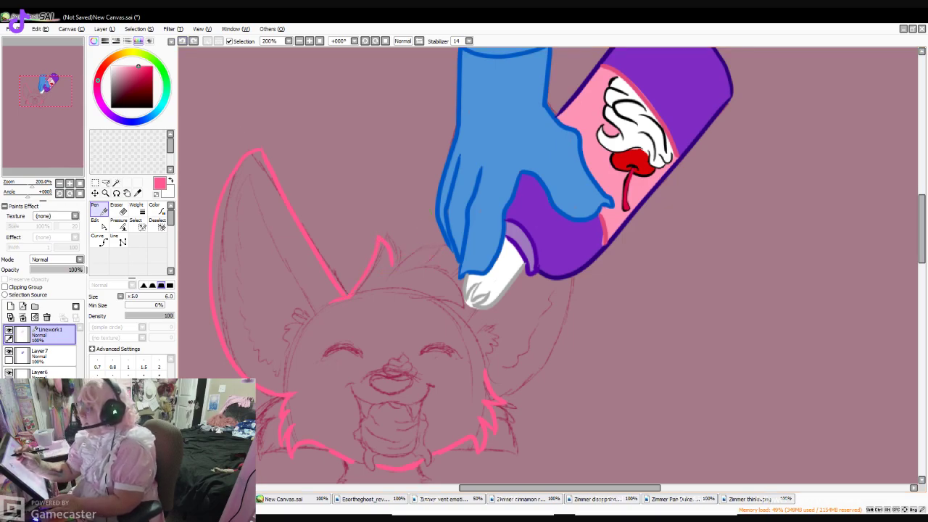
left_click_drag(395, 266, 420, 233)
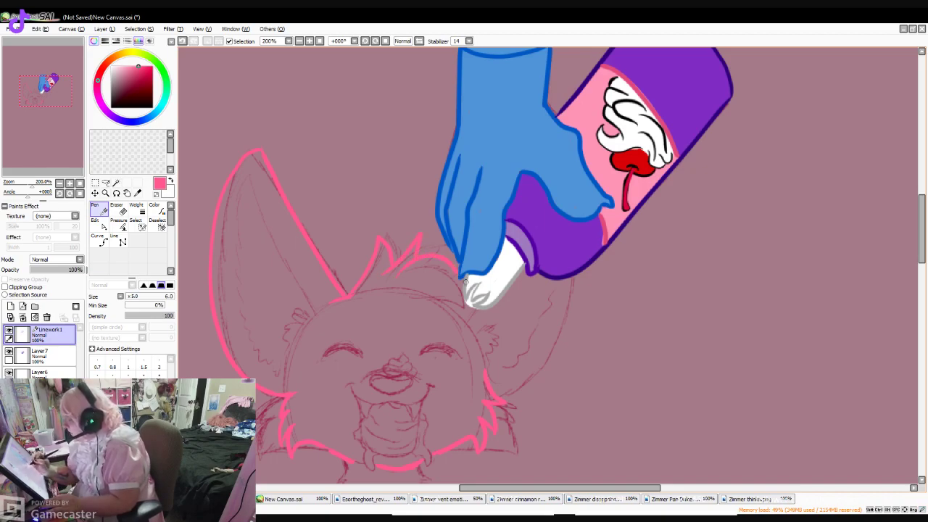
left_click_drag(408, 289, 459, 303)
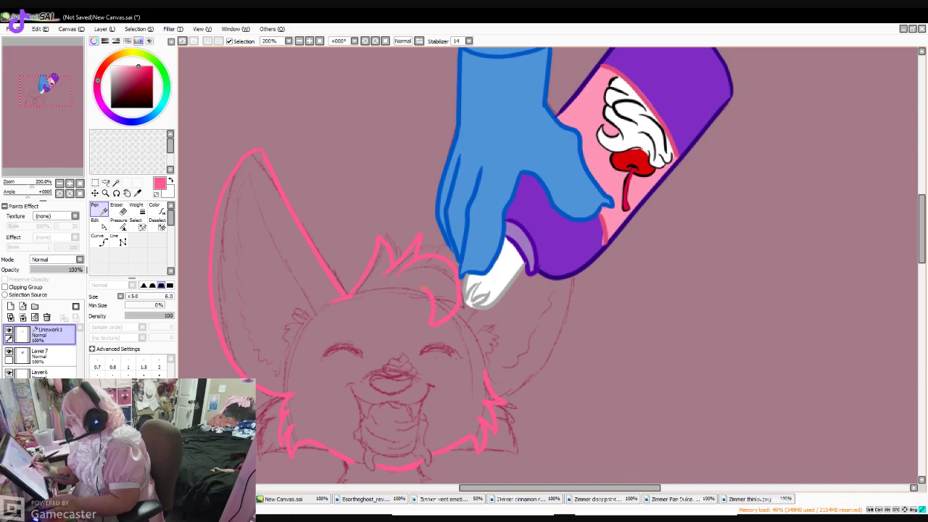
key("ctrl+z")
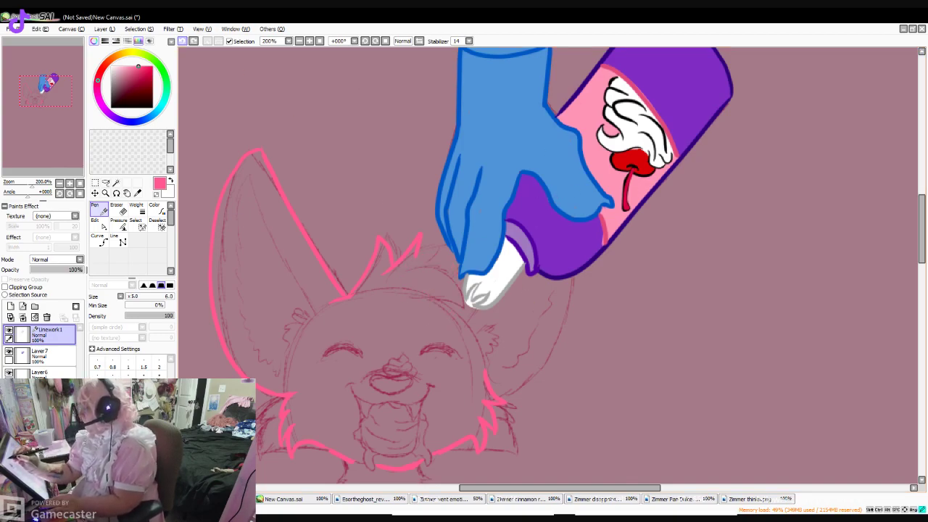
key("ctrl+z")
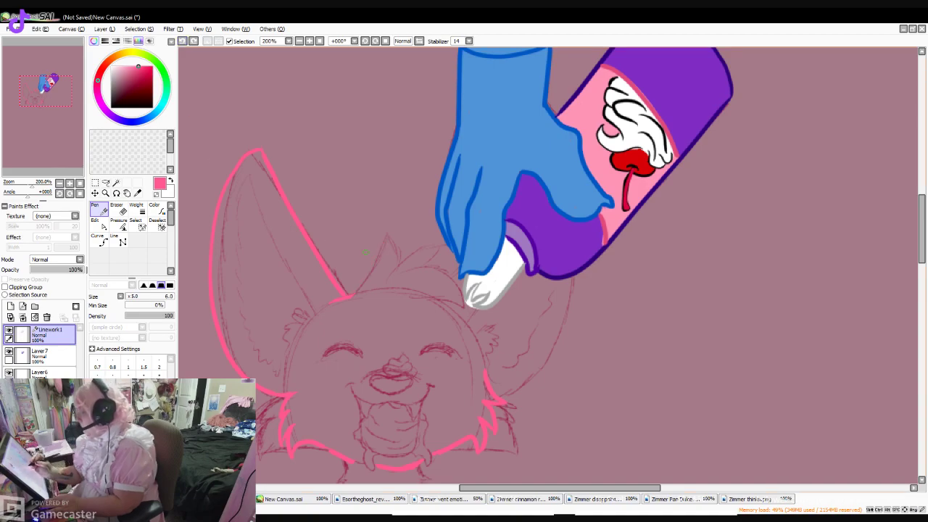
- Outline the hair tuft on the forehead and complete both ears with their edges and inner fur in bright pink
mouse_move(350, 293)
left_mouse_down()
mouse_move(374, 266)
mouse_move(375, 235)
mouse_move(394, 257)
mouse_move(392, 271)
mouse_move(415, 253)
mouse_move(436, 271)
left_mouse_up()
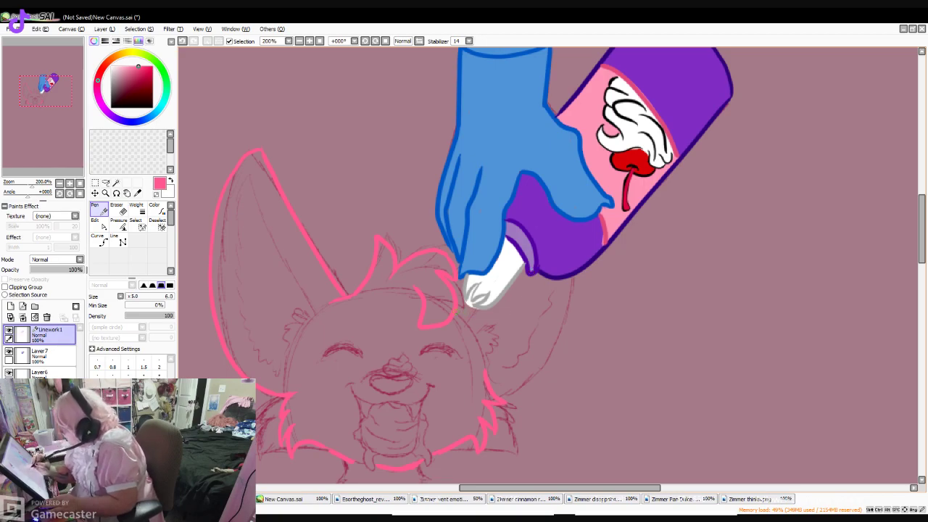
mouse_move(347, 294)
left_mouse_down()
mouse_move(323, 306)
mouse_move(279, 267)
left_mouse_up()
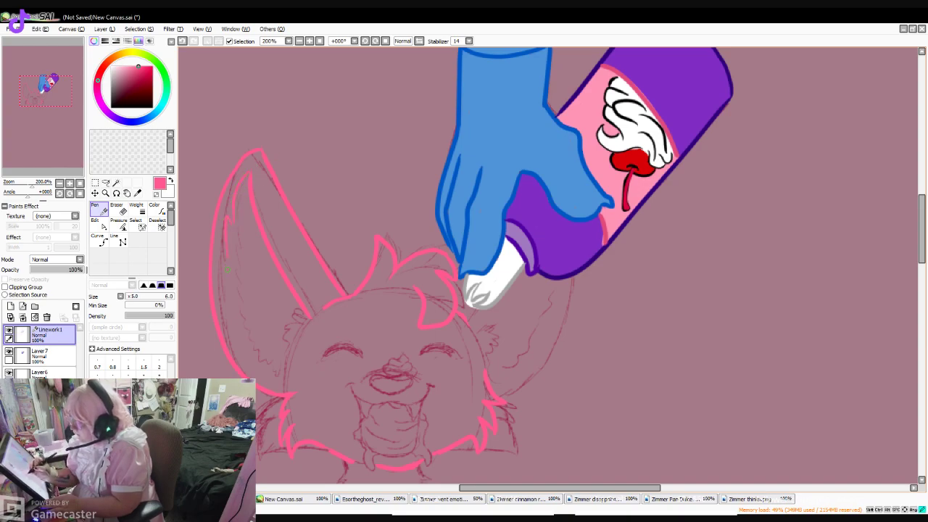
mouse_move(231, 294)
left_mouse_down()
mouse_move(258, 359)
mouse_move(288, 356)
left_mouse_up()
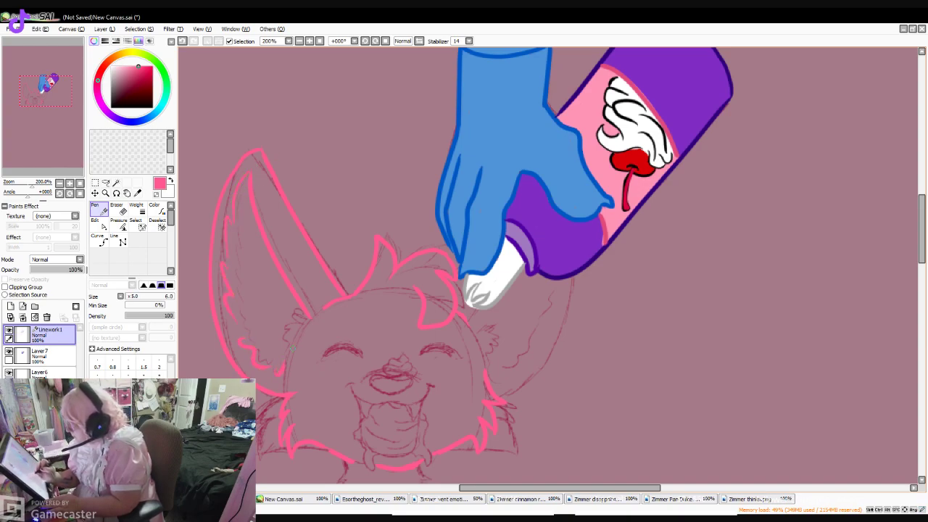
left_click_drag(305, 313, 284, 332)
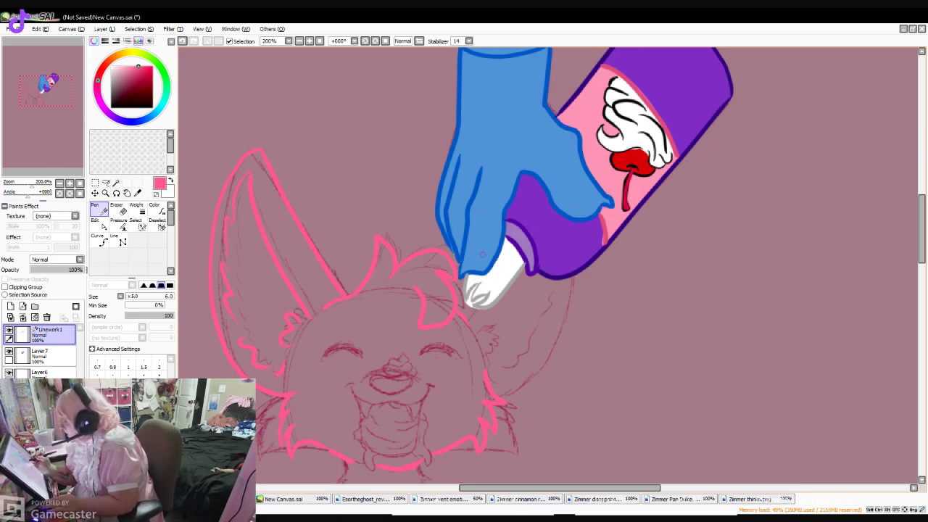
mouse_move(497, 397)
left_mouse_down()
mouse_move(537, 363)
mouse_move(571, 278)
left_mouse_up()
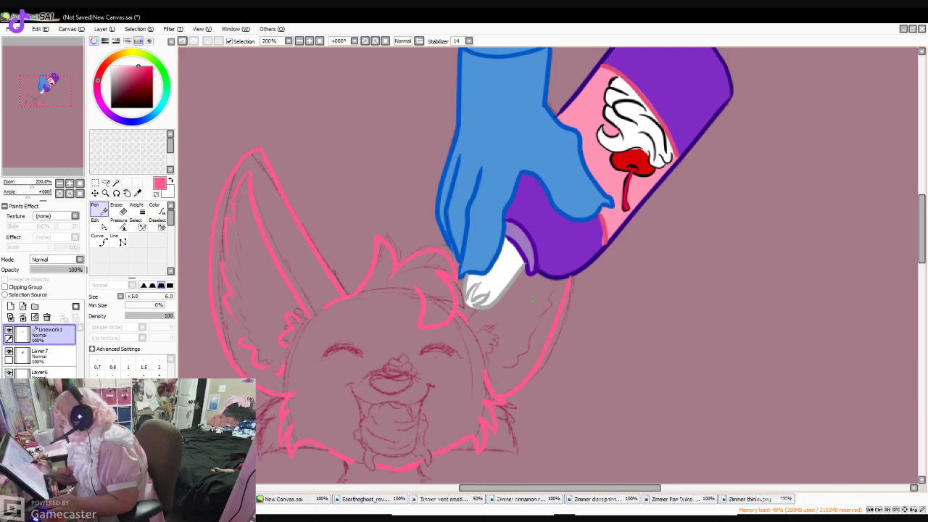
left_click_drag(493, 324, 494, 355)
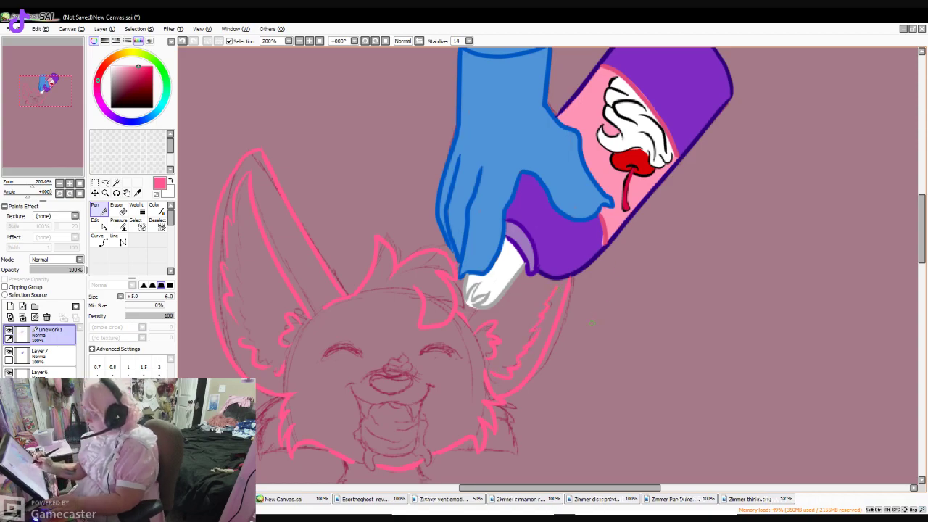
- Draw the jagged neck and chest fur and both shoulder lines below the jaw in bright pink
left_click_drag(921, 229, 921, 258)
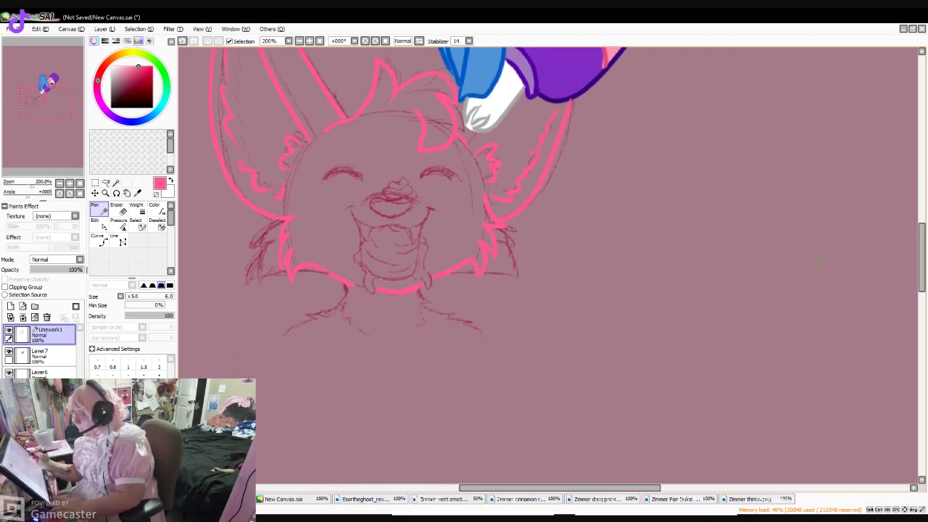
left_click_drag(346, 283, 331, 297)
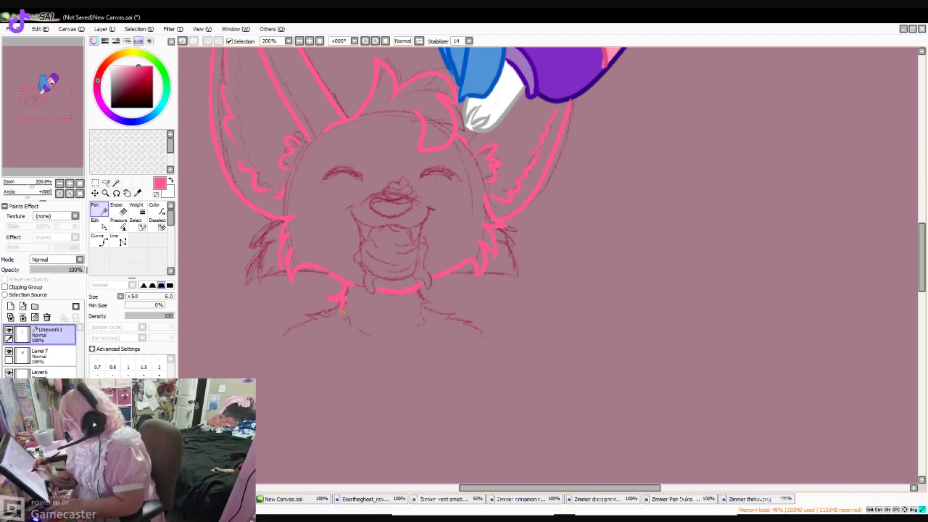
mouse_move(419, 291)
left_mouse_down()
mouse_move(439, 300)
mouse_move(419, 312)
mouse_move(416, 338)
mouse_move(398, 349)
left_mouse_up()
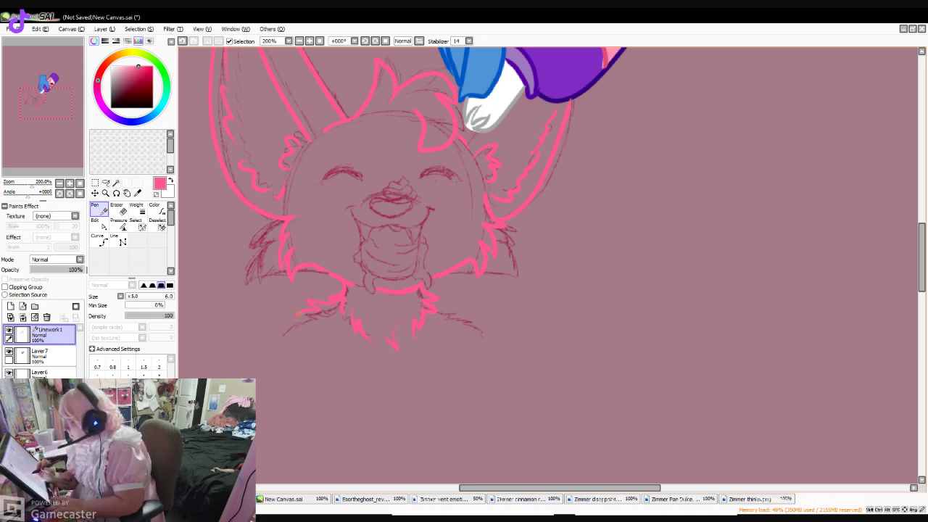
left_click_drag(275, 343, 289, 328)
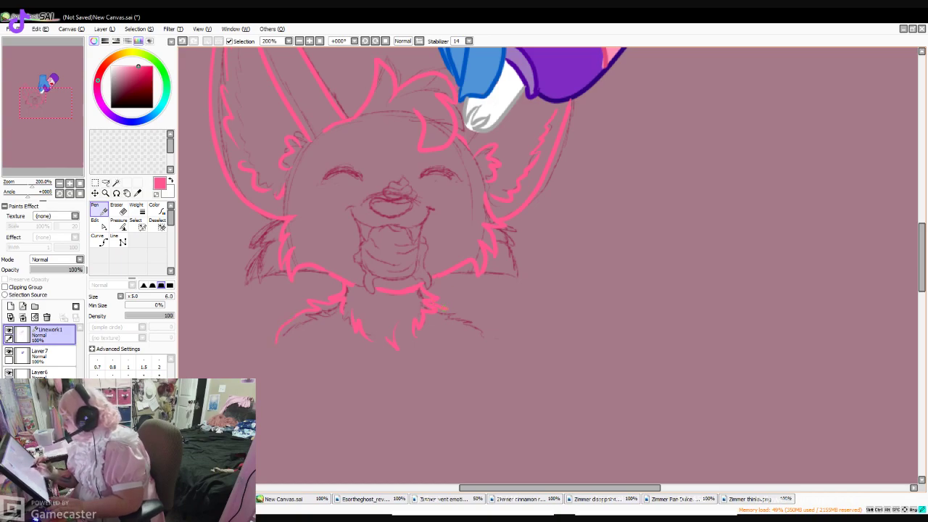
left_click_drag(456, 317, 501, 339)
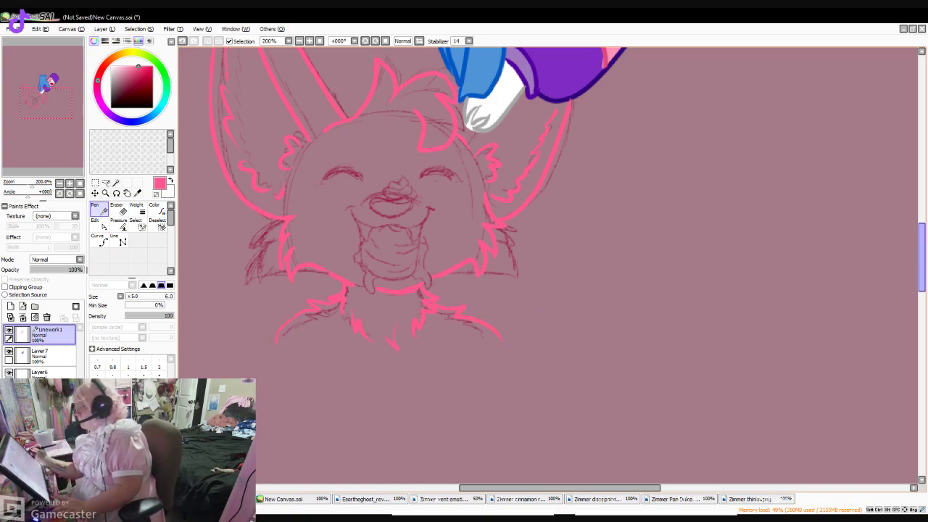
- Switch the pen colour to a dark crimson for the facial features
scroll(870, 261, "up", 3)
left_click(137, 82)
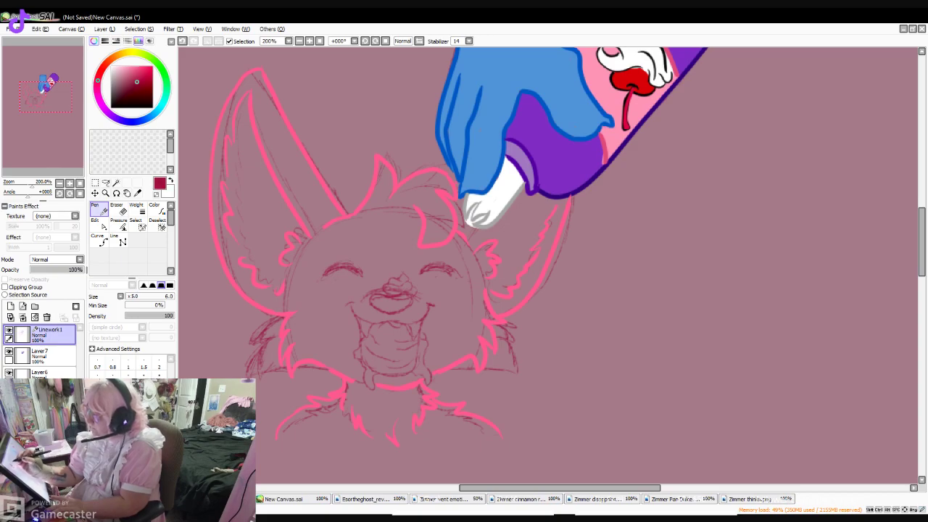
left_click_drag(348, 303, 371, 324)
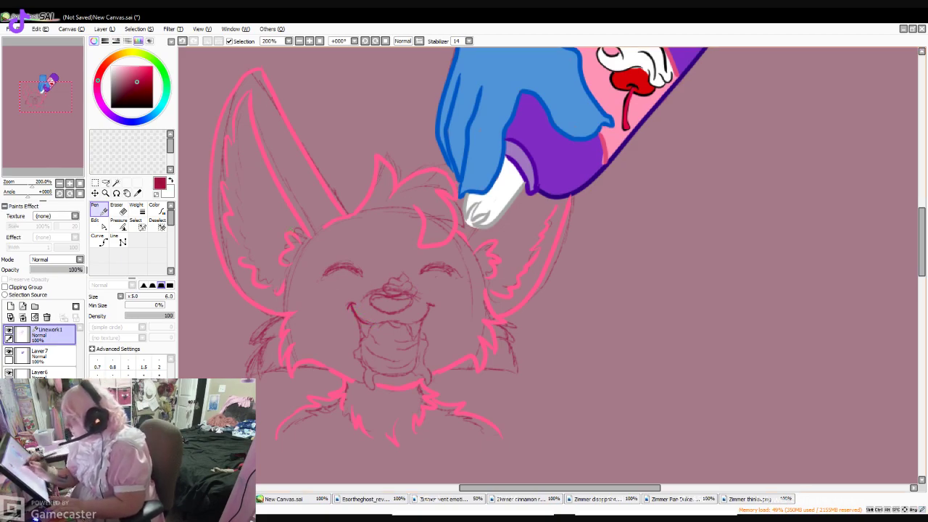
key("ctrl+z")
key("ctrl+z")
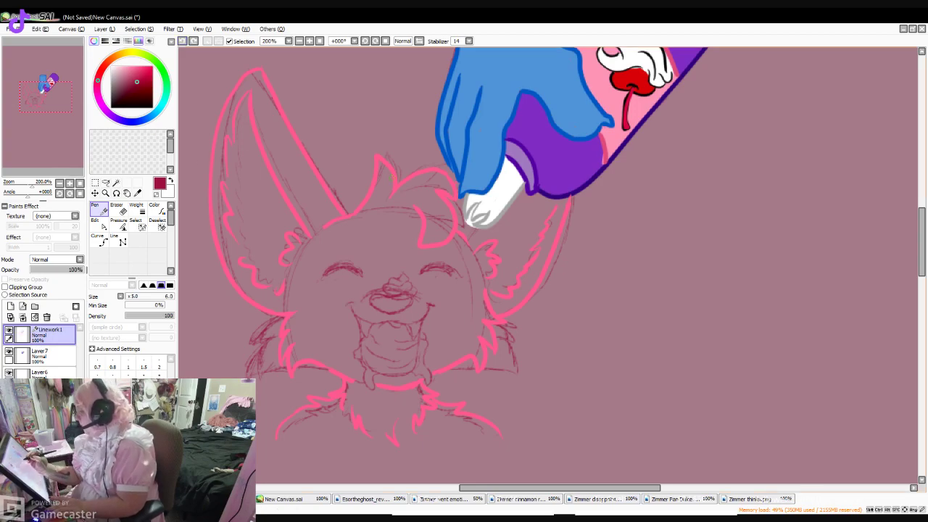
- Draw the two closed, smiling eyes as thick filled arches in dark crimson
mouse_move(419, 276)
left_mouse_down()
mouse_move(460, 279)
mouse_move(446, 271)
left_mouse_up()
mouse_move(352, 277)
left_mouse_down()
mouse_move(362, 274)
mouse_move(330, 278)
mouse_move(351, 276)
left_mouse_up()
left_click_drag(419, 277, 455, 277)
- Place a hot pink dot below the outer end of each eye and an orange dot just inward of each
left_click(152, 66)
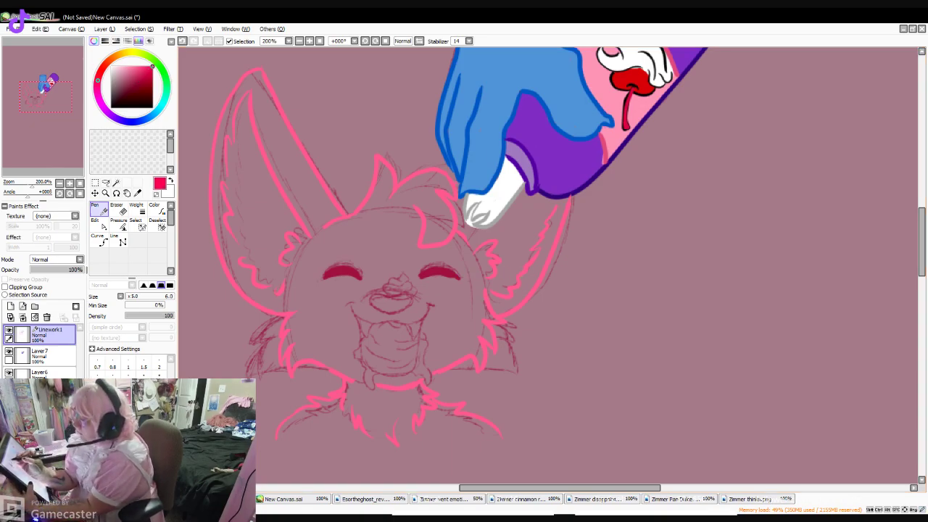
left_click(317, 282)
left_click(462, 285)
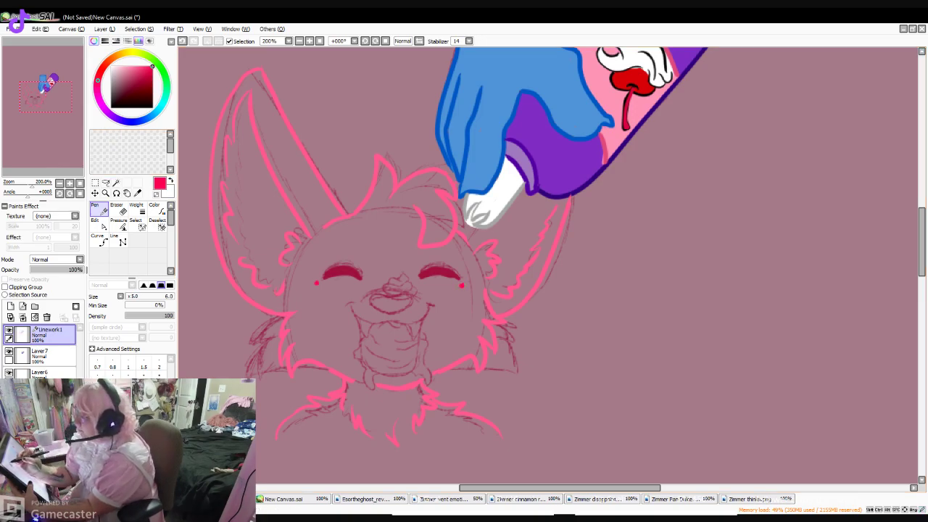
left_click(119, 55)
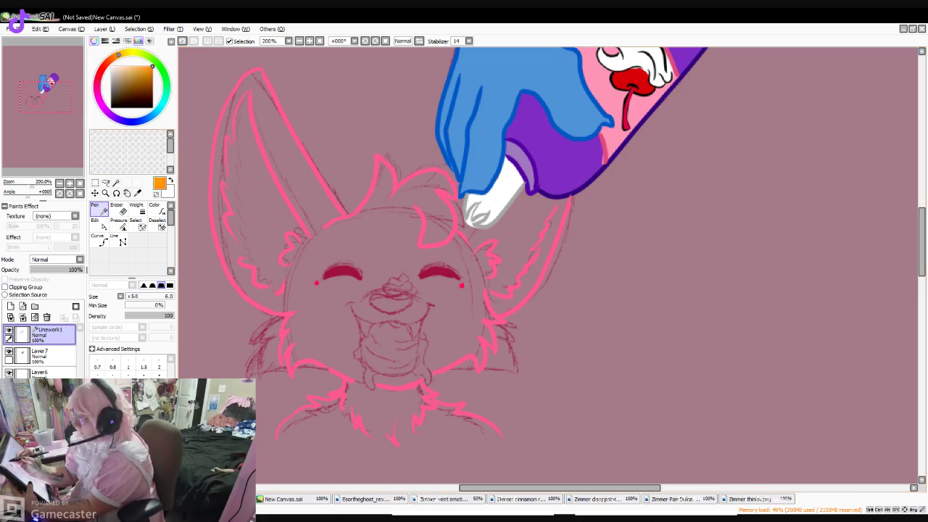
left_click(113, 57)
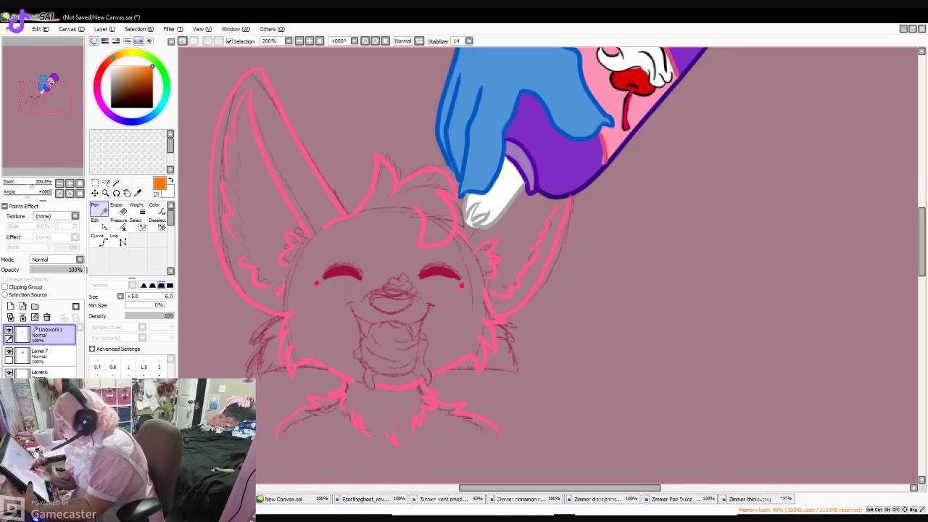
left_click(455, 285)
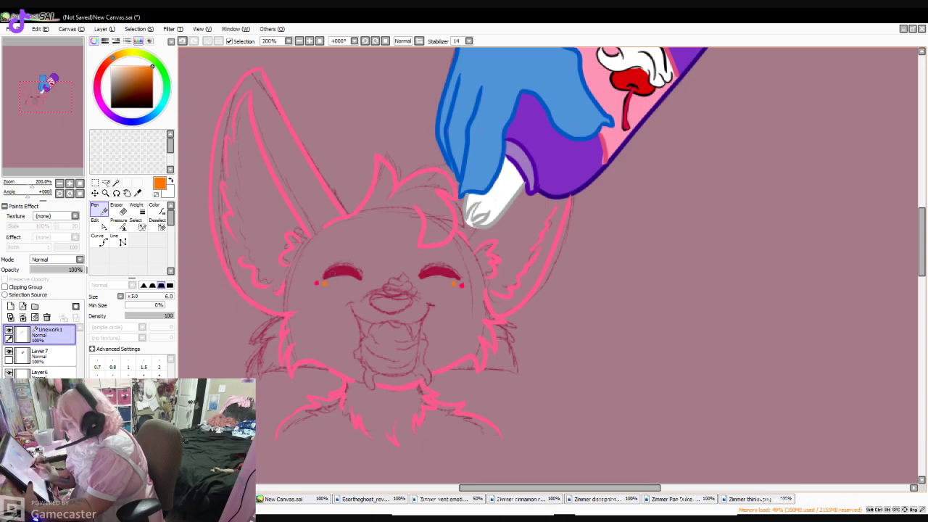
- Continue the row of dots inward beneath each eye with a light yellow dot and a green dot
left_click(126, 52)
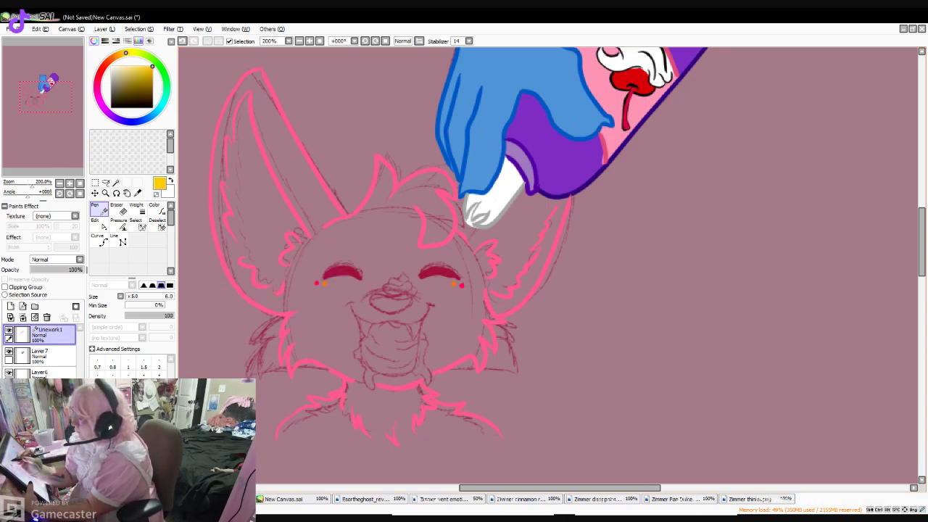
left_click(146, 67)
left_click(332, 282)
left_click(446, 281)
left_click(164, 72)
left_click(152, 74)
left_click(152, 81)
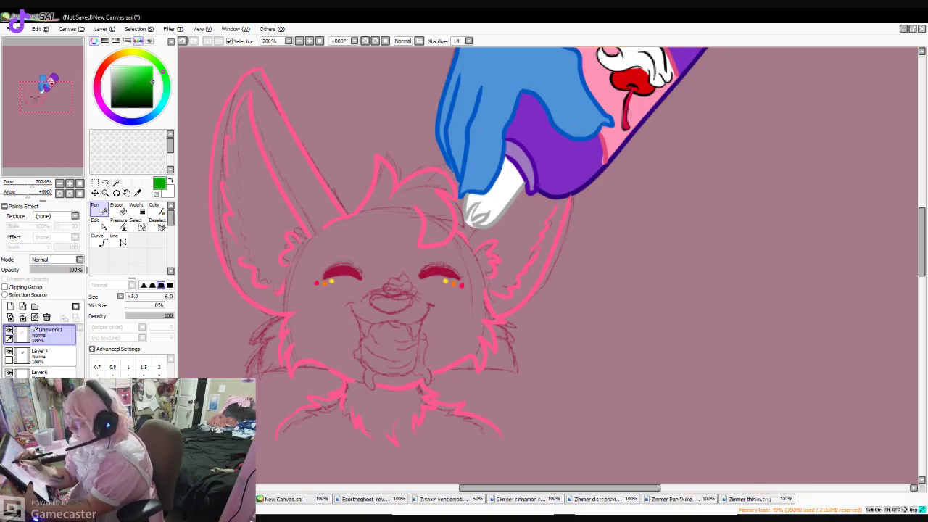
left_click(340, 280)
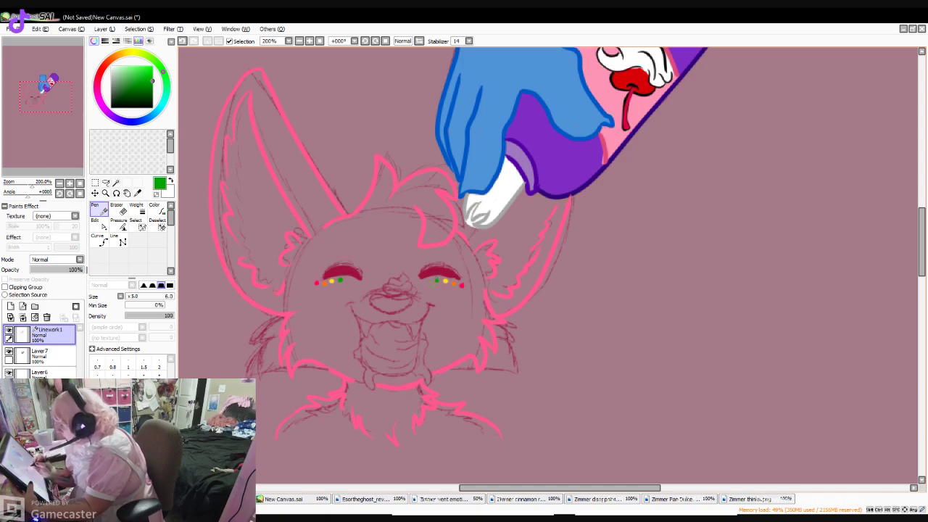
- Complete the row of dots beneath each eye with a blue dot and a purple dot at the inner end
left_click(157, 111)
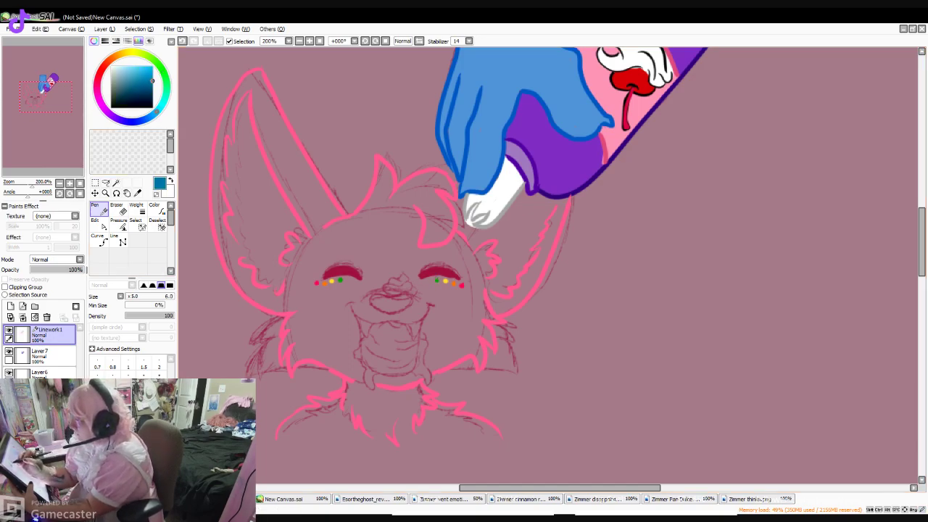
left_click(150, 116)
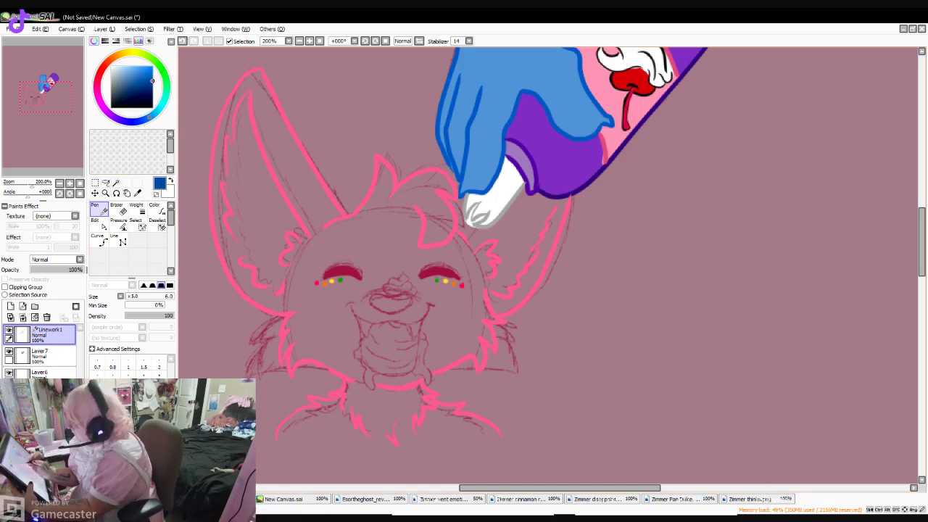
left_click(349, 280)
left_click(428, 281)
left_click(349, 281)
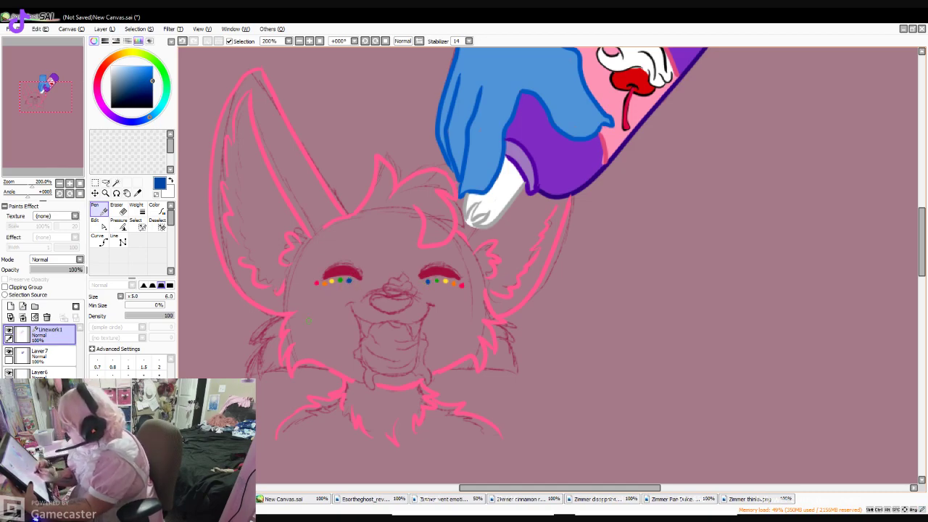
left_click(108, 112)
left_click(357, 282)
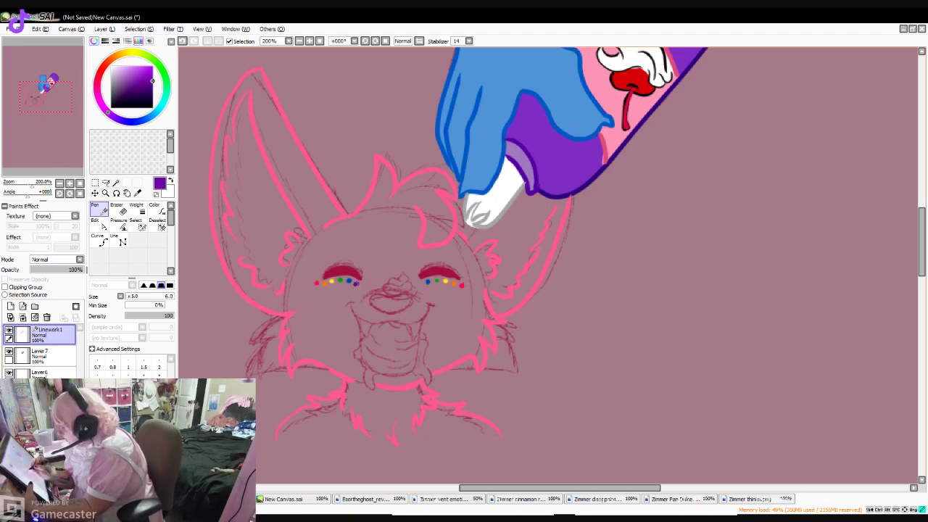
left_click(419, 283)
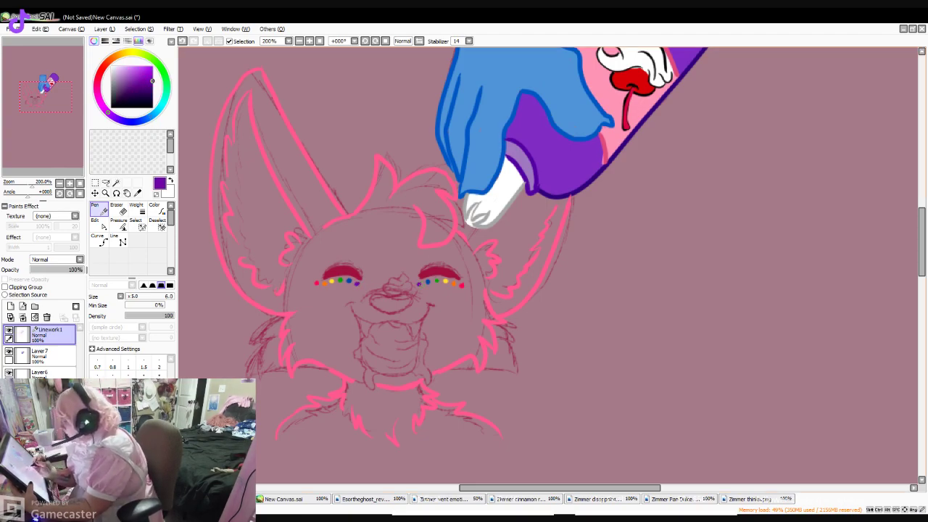
- Sample the hot pink of the fur linework and outline the nose and the top of the muzzle with it
left_click(137, 193)
left_click(344, 211)
left_click(129, 68)
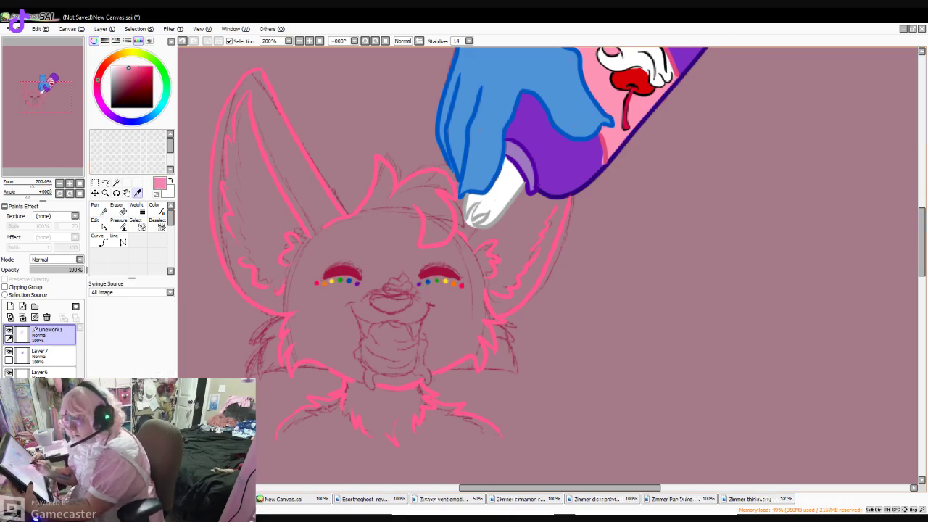
left_click(100, 211)
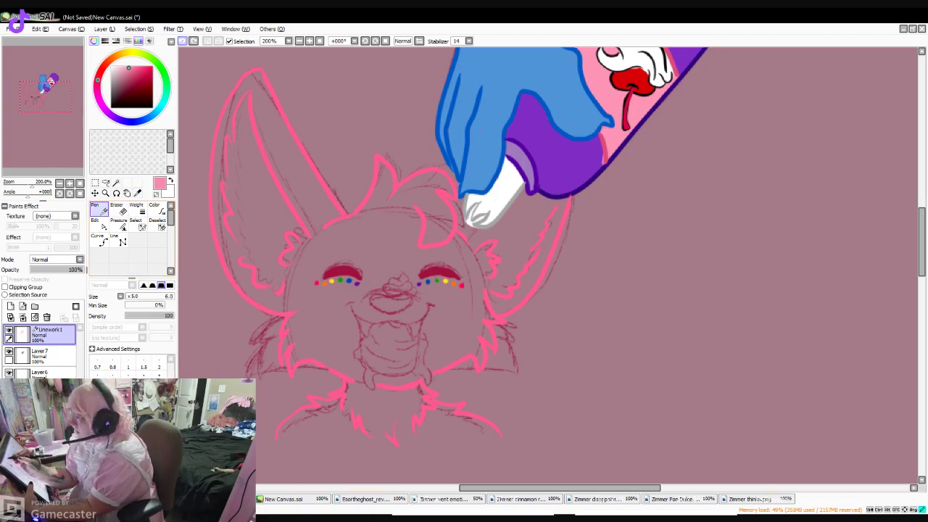
key("alt")
left_click(281, 312)
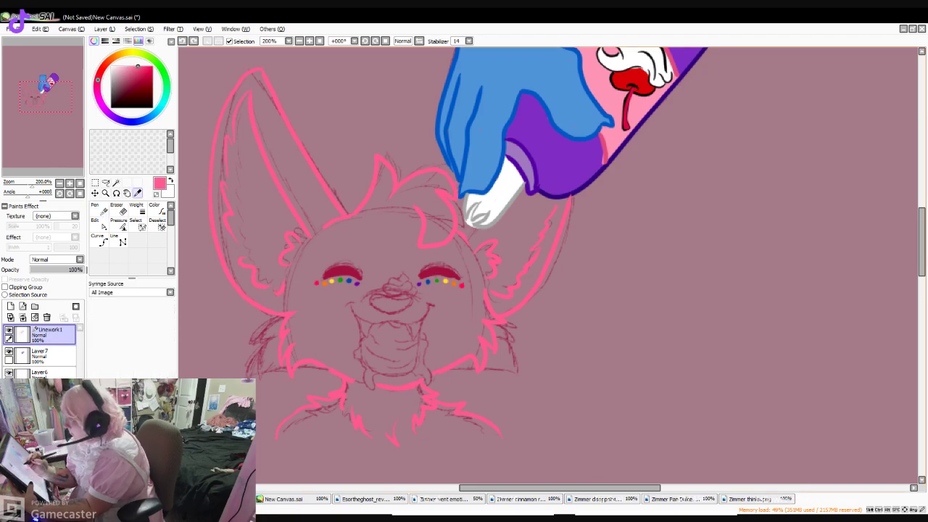
left_click(100, 210)
mouse_move(367, 293)
left_mouse_down()
mouse_move(387, 288)
mouse_move(372, 299)
mouse_move(394, 313)
mouse_move(407, 310)
left_mouse_up()
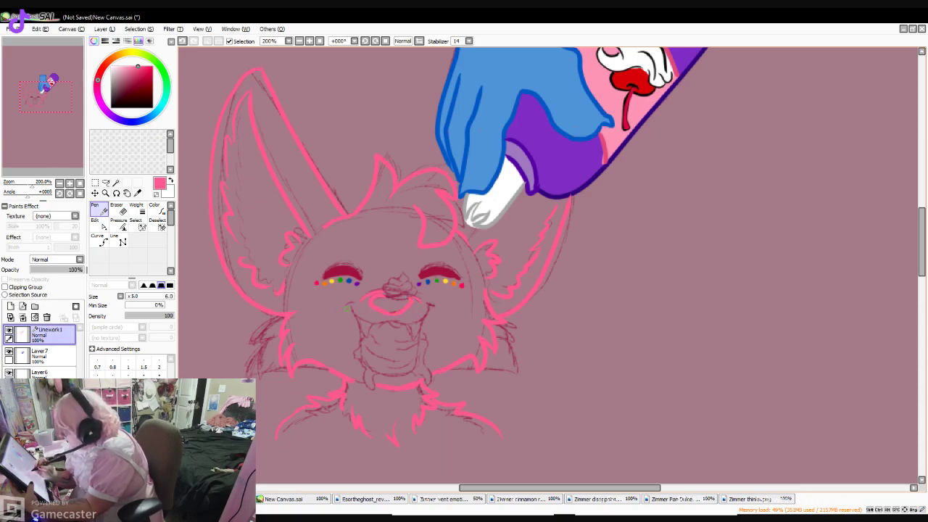
- Draw the smiling upper lip, the side of the open mouth and the lower jaw line in the same pink
mouse_move(352, 312)
left_mouse_down()
mouse_move(378, 324)
mouse_move(423, 322)
mouse_move(432, 303)
left_mouse_up()
left_click_drag(359, 323, 363, 340)
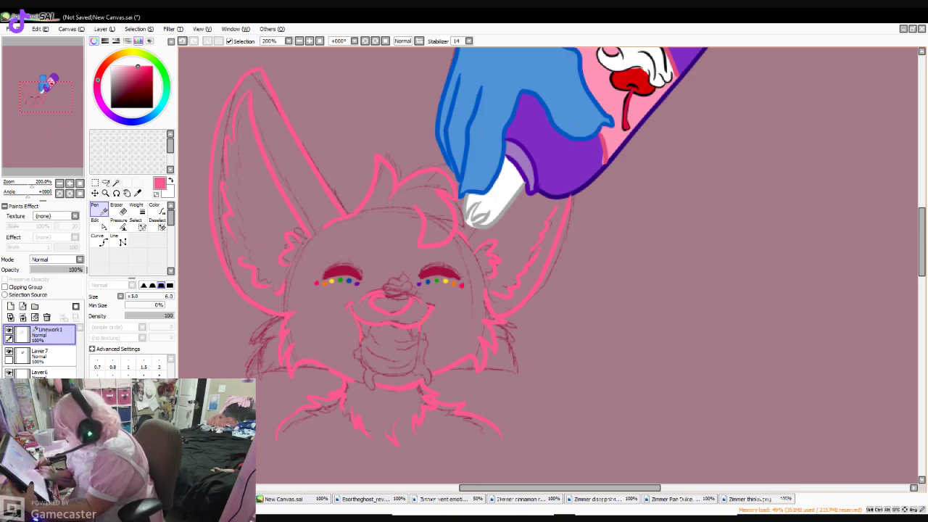
left_click_drag(379, 374, 396, 374)
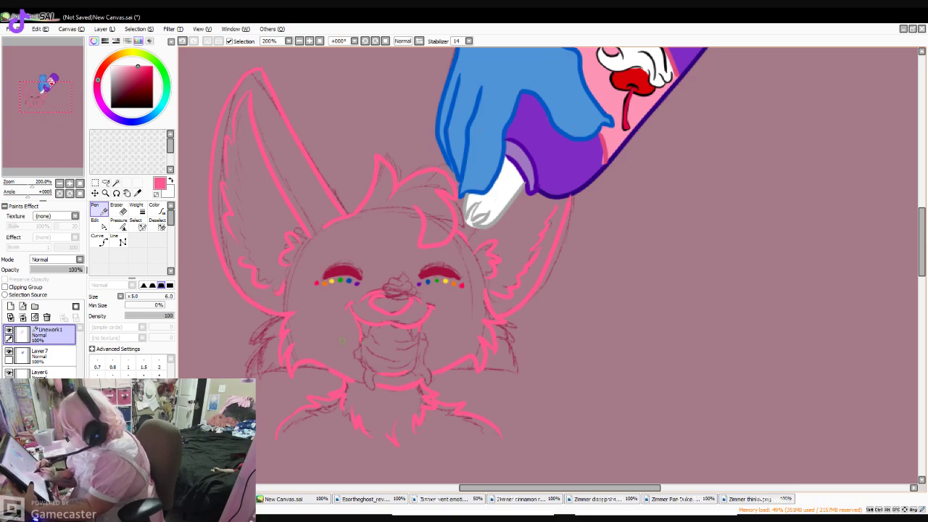
- Outline the dripping swirl of whipped cream in the open mouth in dusky maroon at pen size 4
left_click(122, 83)
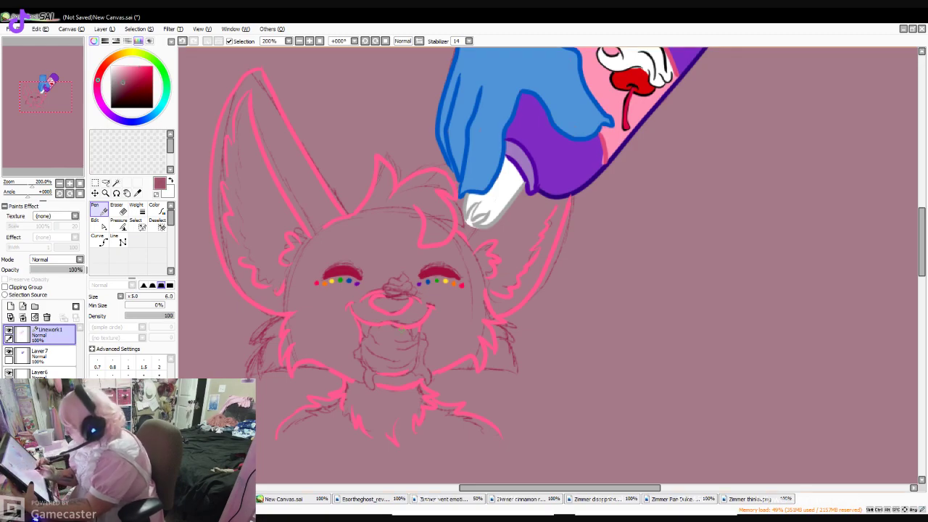
key("bracketleft")
key("bracketleft")
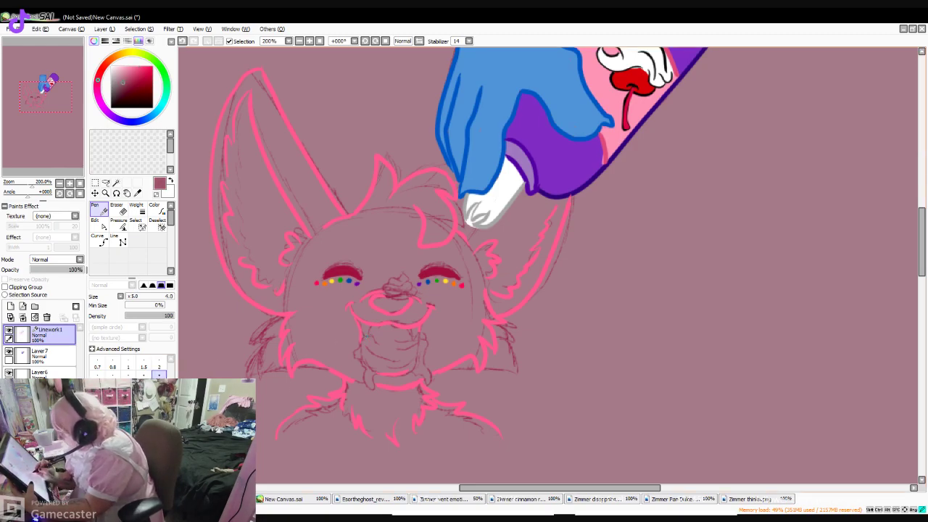
mouse_move(365, 367)
left_mouse_down()
mouse_move(366, 382)
mouse_move(378, 378)
mouse_move(374, 369)
mouse_move(428, 376)
mouse_move(419, 351)
mouse_move(371, 355)
mouse_move(398, 363)
mouse_move(377, 332)
mouse_move(413, 341)
mouse_move(426, 332)
mouse_move(431, 351)
mouse_move(402, 345)
left_mouse_up()
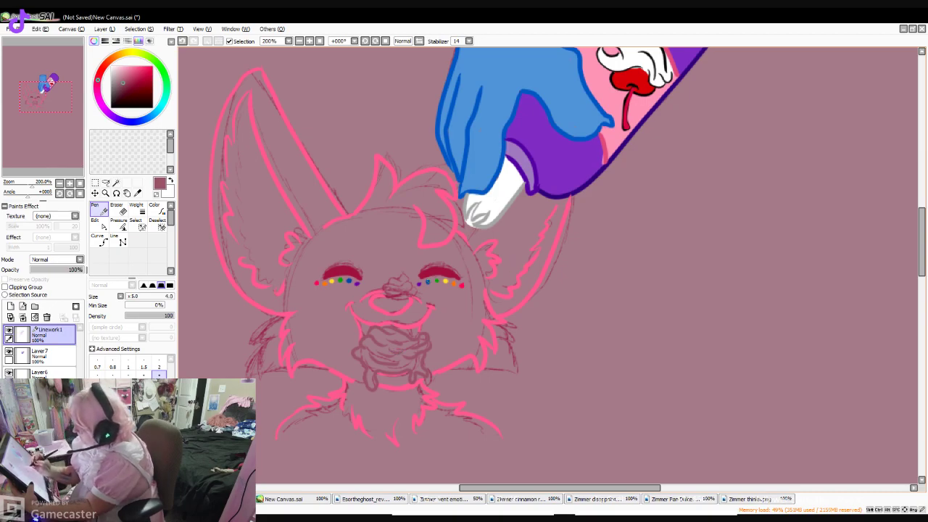
- Outline the small whipped cream dollop with its pointed peak on top of the nose in the same maroon
mouse_move(385, 280)
left_mouse_down()
mouse_move(382, 291)
mouse_move(397, 296)
mouse_move(415, 284)
left_mouse_up()
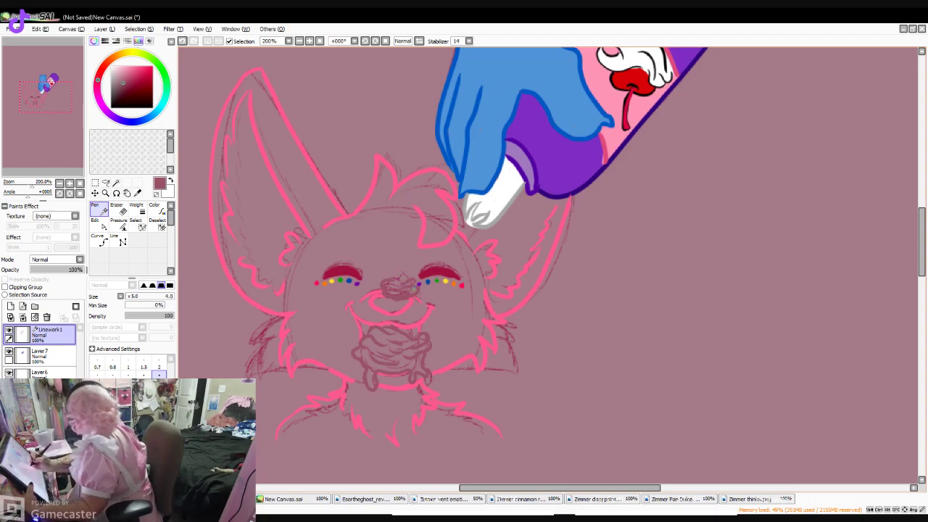
left_click_drag(387, 279, 397, 270)
mouse_move(397, 274)
left_mouse_down()
mouse_move(403, 264)
mouse_move(407, 273)
left_mouse_up()
key("ctrl+z")
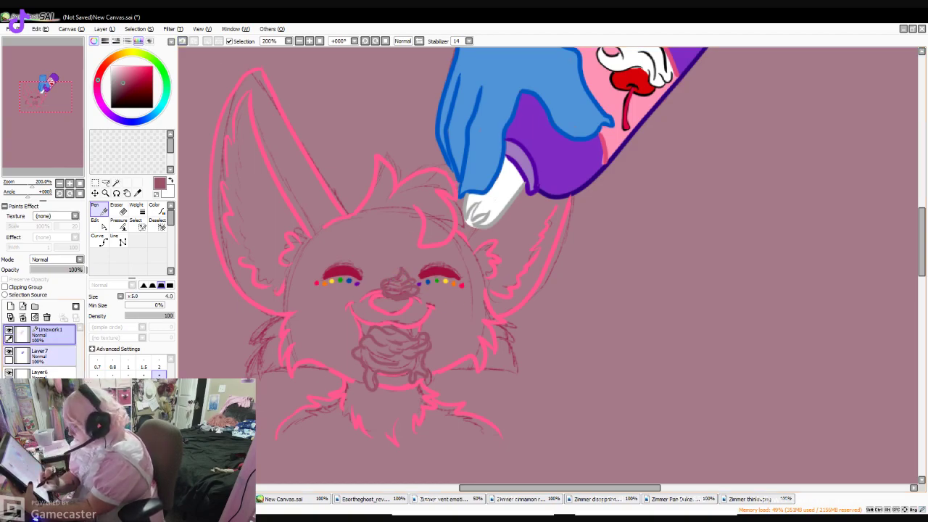
- Fill the whipped cream on the nose and in the mouth with white on Layer7 at pen size 9
left_click(45, 356)
left_click(112, 66)
key("]")
key("]")
key("]")
key("]")
key("]")
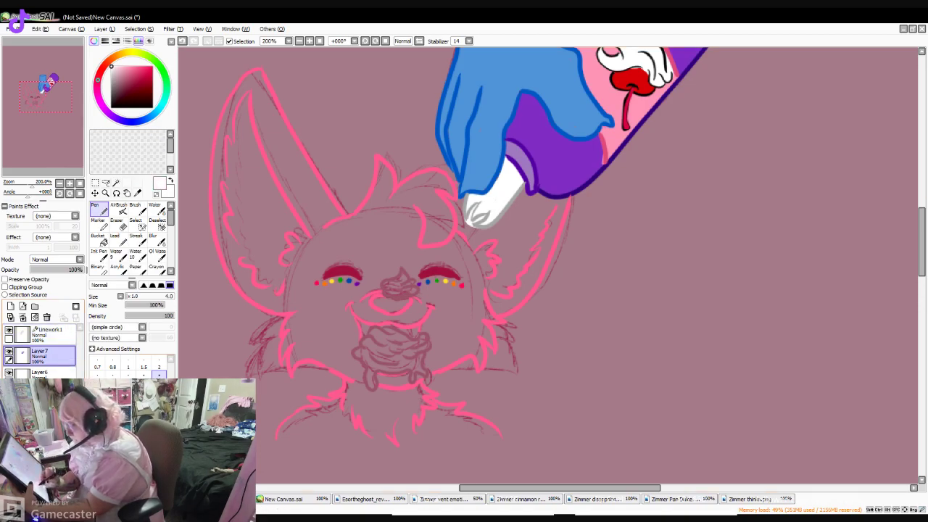
mouse_move(397, 285)
left_mouse_down()
mouse_move(410, 290)
mouse_move(402, 273)
mouse_move(404, 282)
left_mouse_up()
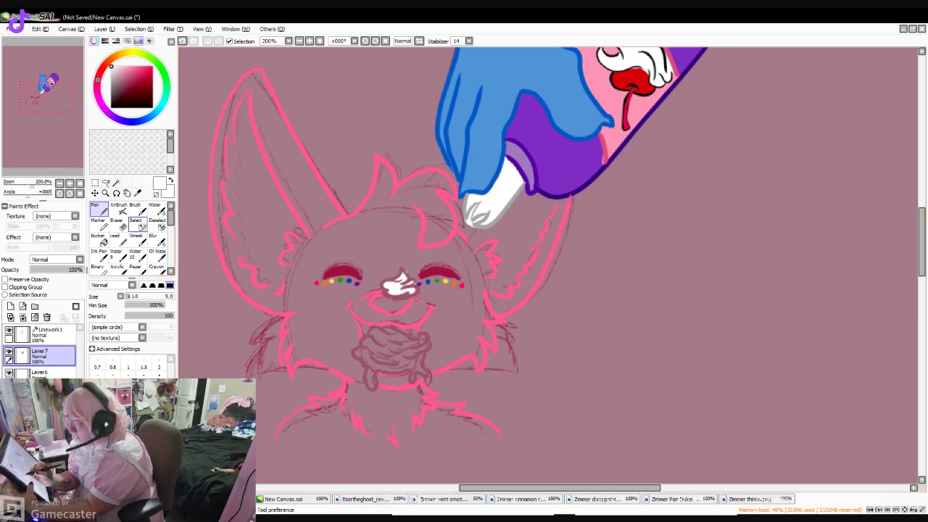
mouse_move(377, 333)
left_mouse_down()
mouse_move(404, 333)
mouse_move(408, 348)
mouse_move(423, 341)
mouse_move(411, 332)
mouse_move(366, 343)
mouse_move(392, 352)
mouse_move(427, 343)
mouse_move(397, 358)
mouse_move(417, 354)
mouse_move(420, 368)
left_mouse_up()
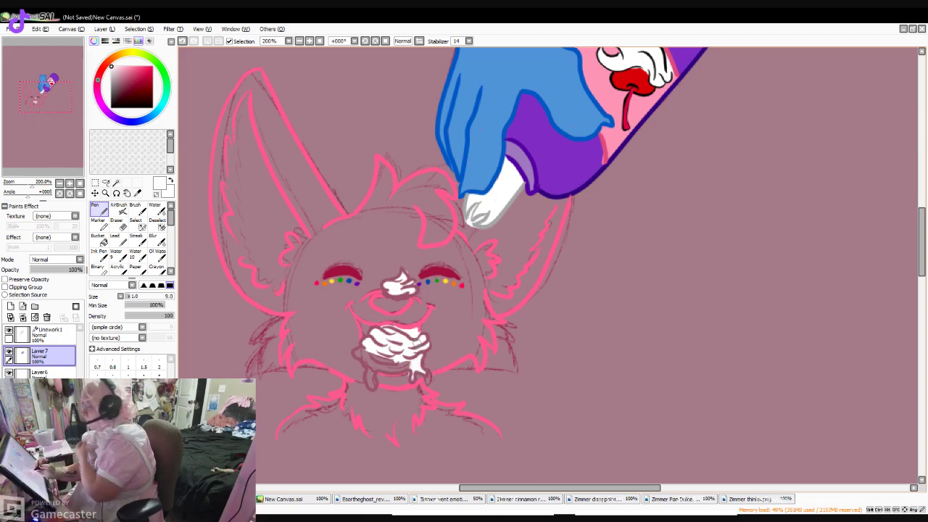
mouse_move(403, 355)
left_mouse_down()
mouse_move(375, 349)
mouse_move(412, 363)
mouse_move(388, 367)
mouse_move(378, 353)
mouse_move(359, 352)
mouse_move(377, 358)
mouse_move(371, 384)
left_mouse_up()
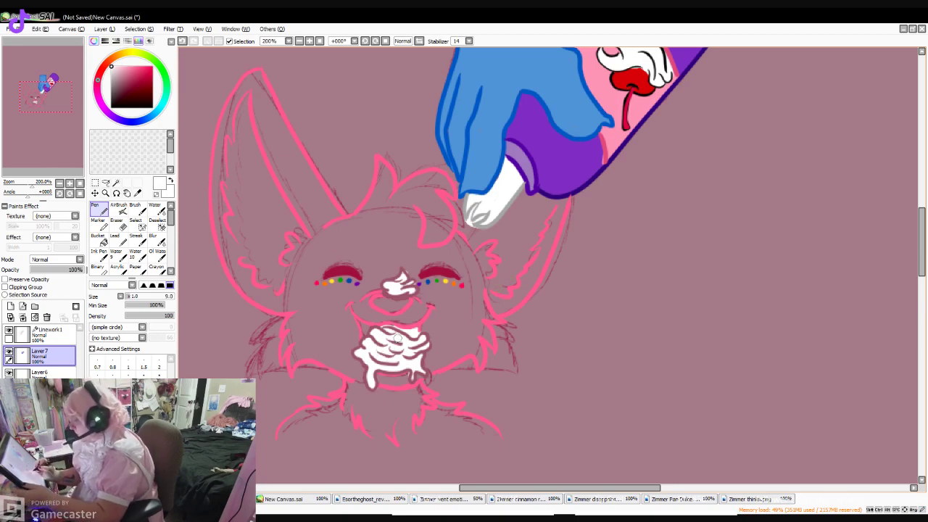
left_click(137, 193)
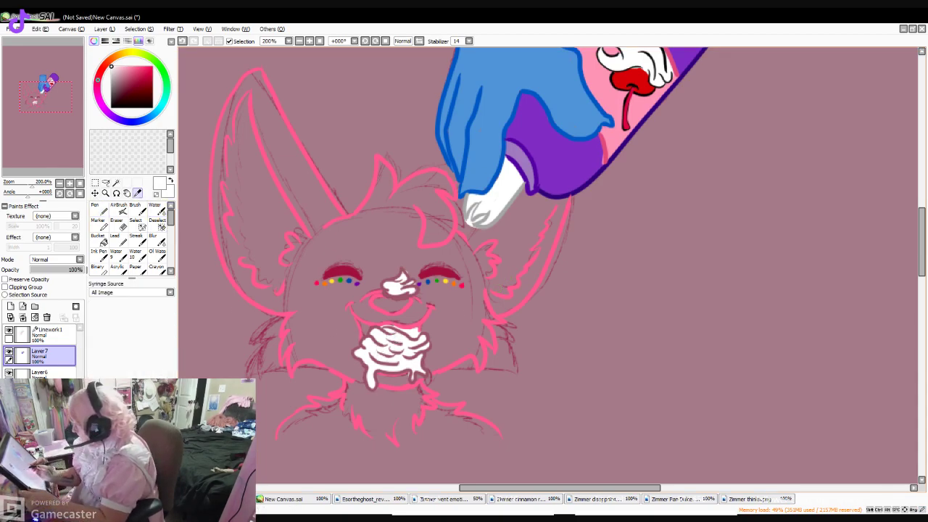
left_click(310, 361)
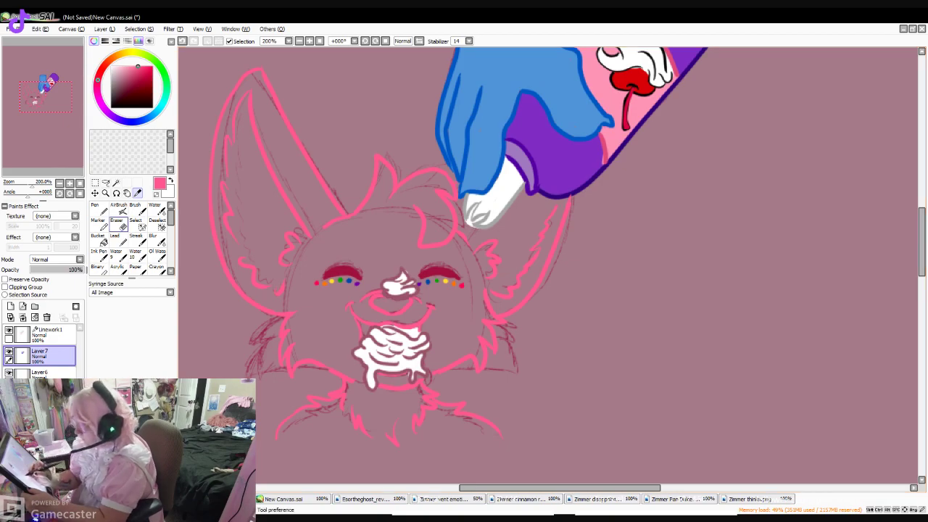
left_click(98, 209)
left_click(51, 334)
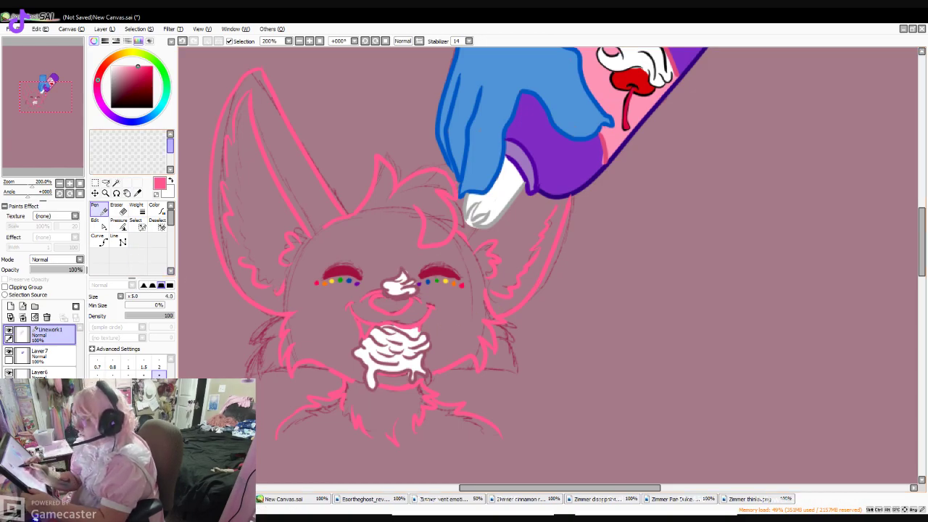
left_click(137, 193)
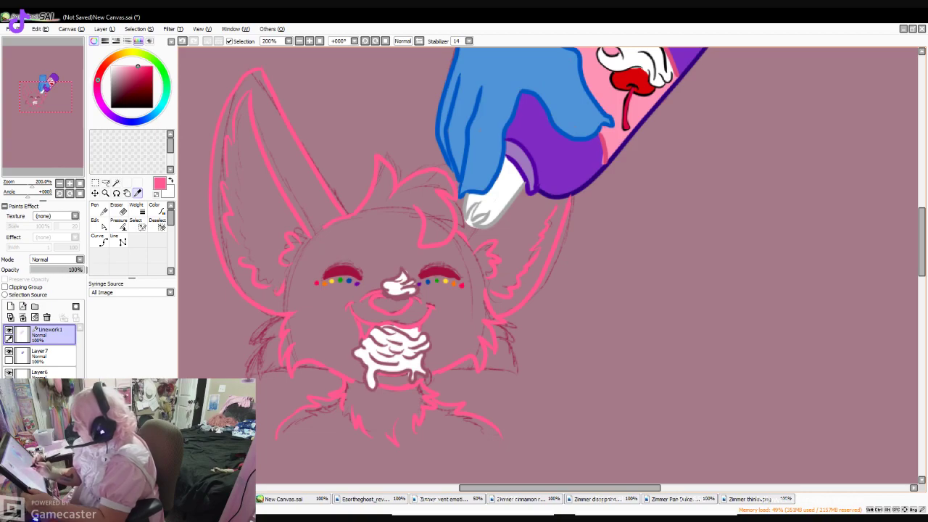
- Start a white base coat on a lower layer around the smaller-dotted cheek and tall ear's base, using pen size 20
left_click(111, 66)
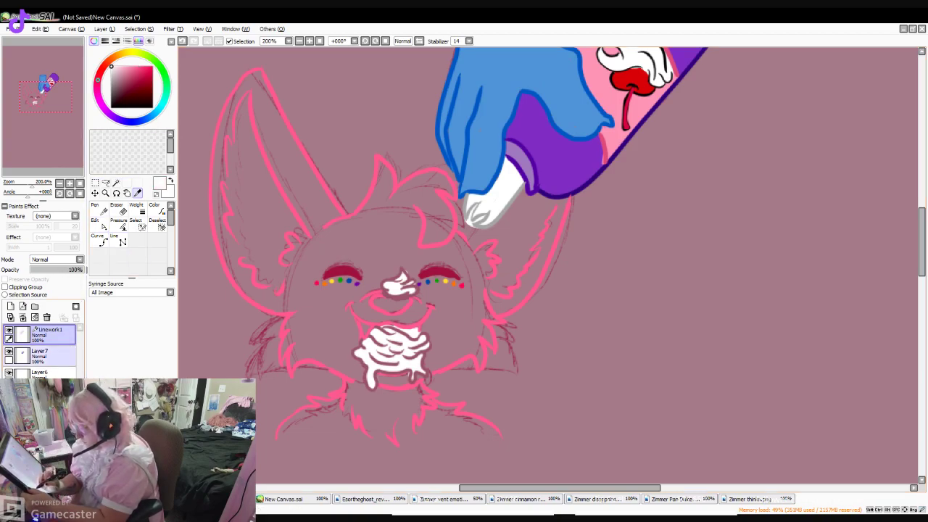
left_click(40, 398)
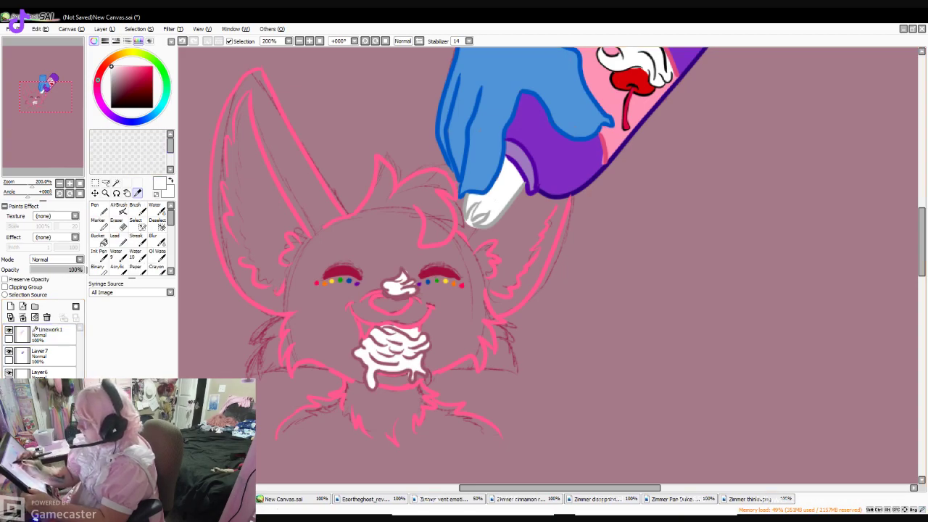
left_click(99, 210)
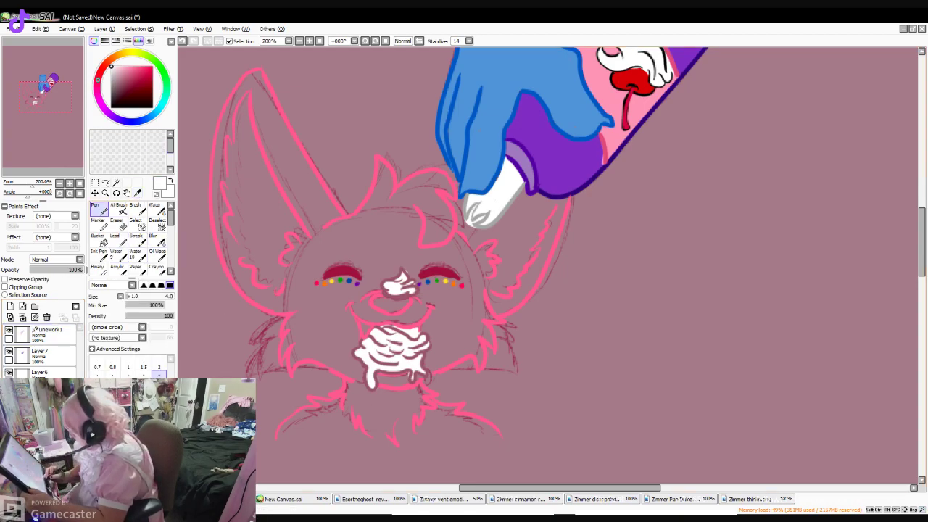
key("alt+Tab")
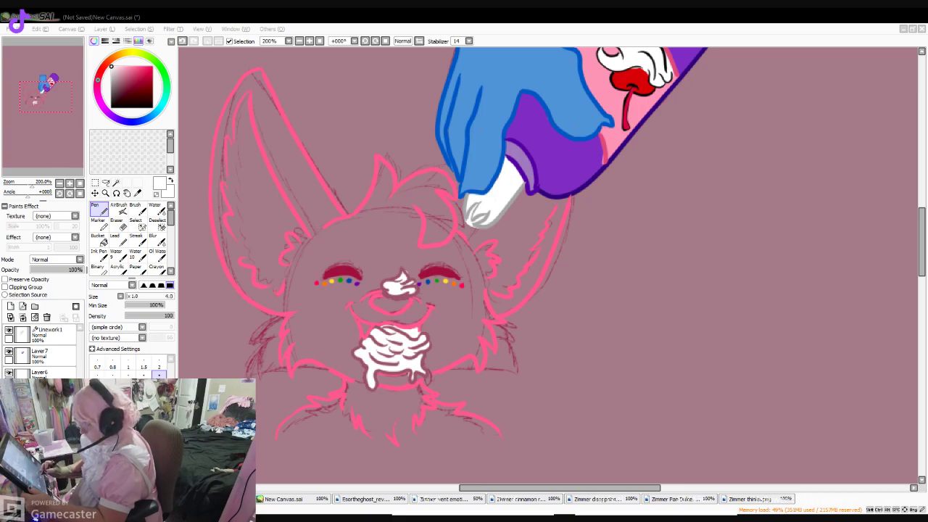
left_click(648, 107)
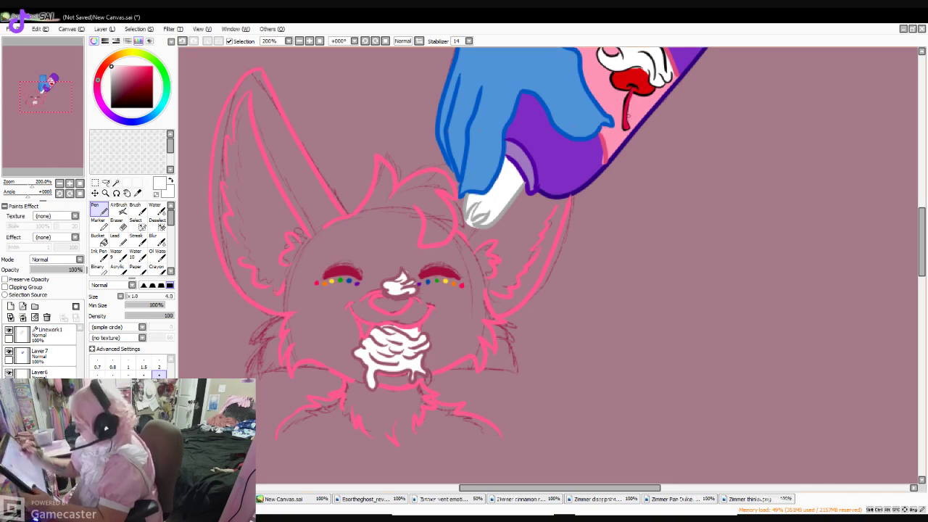
mouse_move(344, 279)
left_mouse_down()
mouse_move(329, 297)
mouse_move(355, 254)
mouse_move(296, 262)
left_mouse_up()
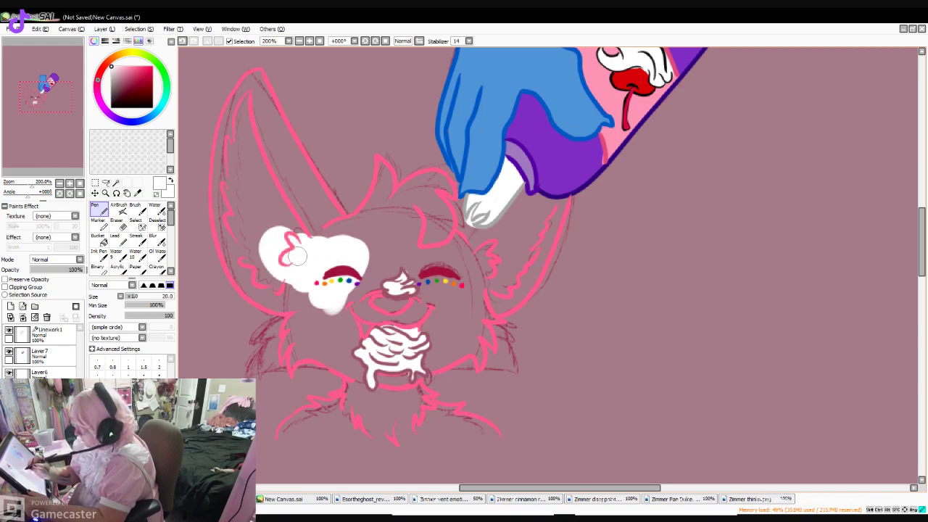
- Erase the rough sketch beneath the character's linework with the Eraser at size 350
left_click(117, 222)
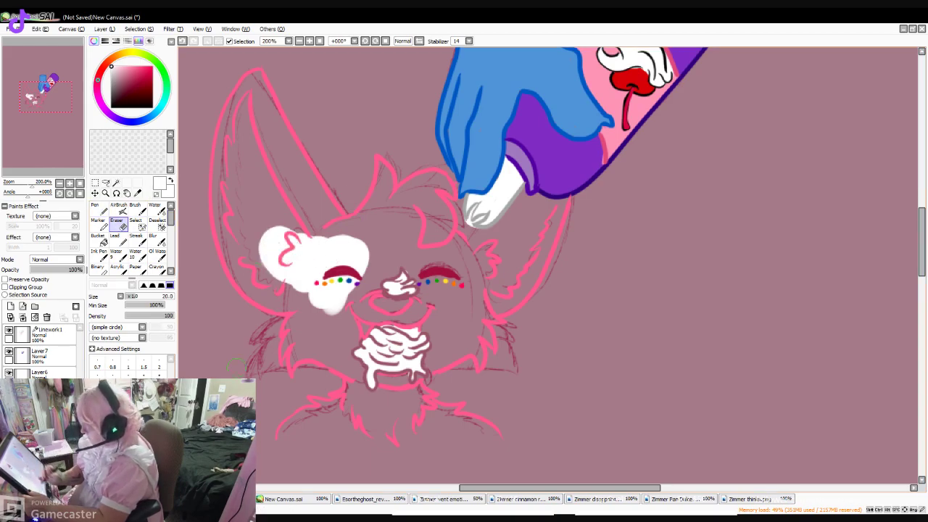
left_click(167, 296)
mouse_move(327, 240)
left_mouse_down()
mouse_move(327, 170)
mouse_move(293, 189)
mouse_move(419, 312)
mouse_move(453, 244)
left_mouse_up()
key("ctrl+minus")
key("ctrl+minus")
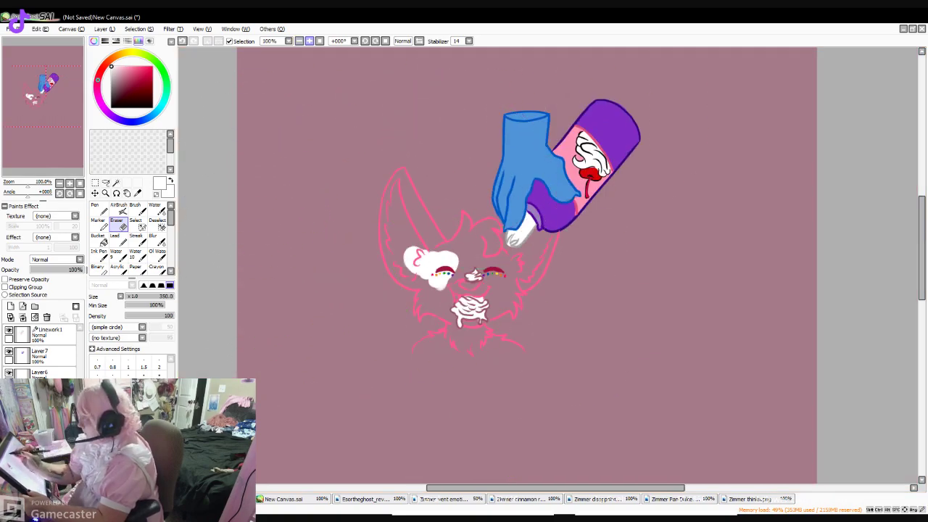
- Paint the tall ear white inside its pink outline, extending the base coat down to the cheek
key("ctrl+plus")
key("ctrl+plus")
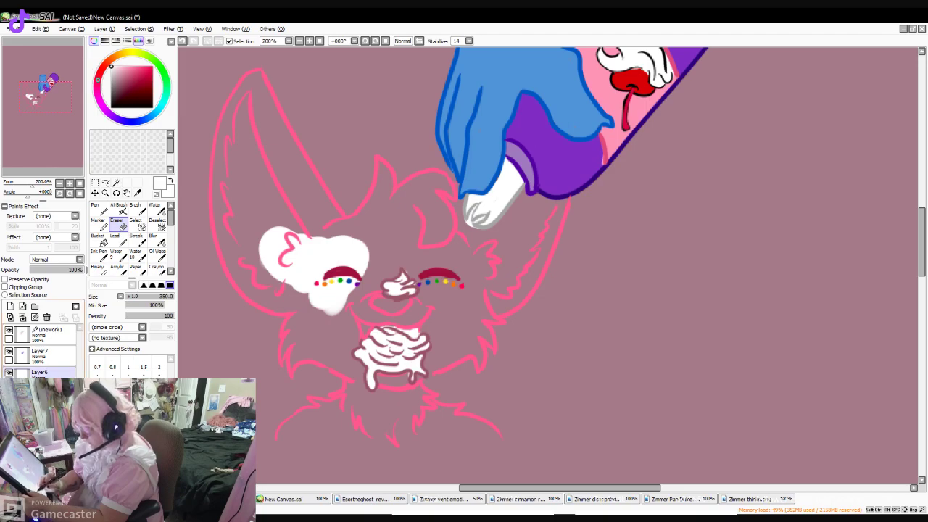
left_click(100, 209)
mouse_move(297, 229)
left_mouse_down()
mouse_move(262, 208)
mouse_move(241, 261)
mouse_move(226, 206)
mouse_move(242, 274)
mouse_move(224, 206)
mouse_move(244, 279)
mouse_move(266, 297)
mouse_move(299, 282)
mouse_move(280, 292)
mouse_move(260, 286)
mouse_move(303, 292)
mouse_move(299, 303)
mouse_move(263, 297)
mouse_move(322, 312)
left_mouse_up()
mouse_move(279, 205)
left_mouse_down()
mouse_move(251, 176)
mouse_move(231, 210)
mouse_move(225, 205)
mouse_move(239, 131)
mouse_move(238, 192)
mouse_move(226, 224)
mouse_move(227, 147)
mouse_move(225, 227)
mouse_move(229, 129)
mouse_move(255, 81)
mouse_move(333, 201)
left_mouse_up()
- Fill the remaining gaps in the tall ear with white and erase the overspill along its outline with the Eraser at size 9
left_click(118, 224)
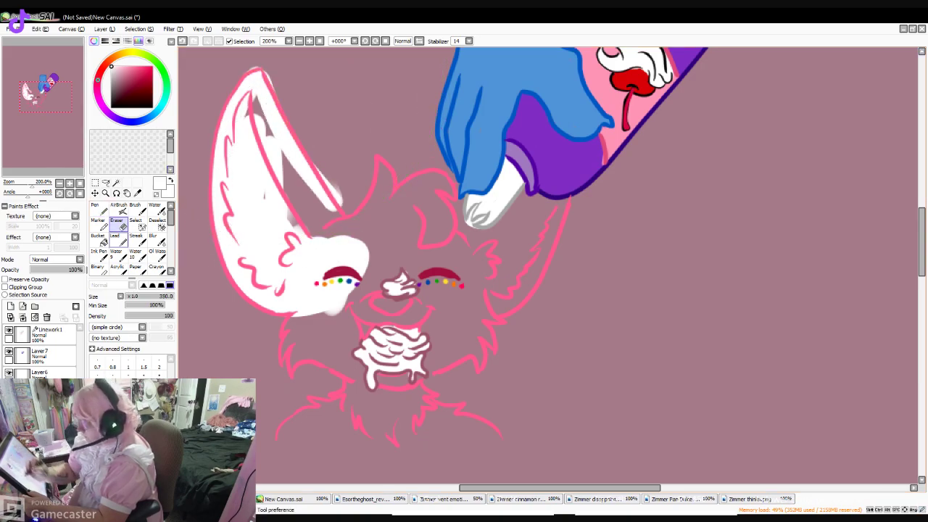
left_click(159, 396)
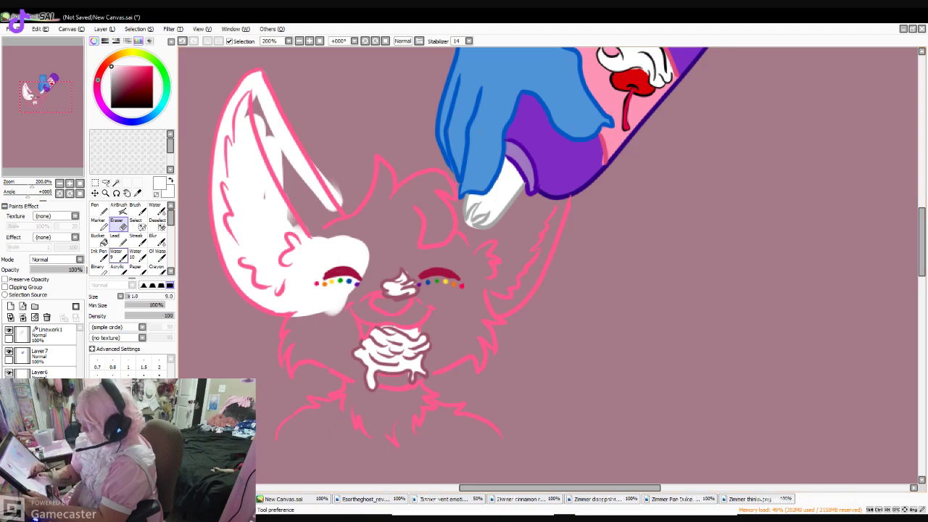
key("n")
mouse_move(252, 93)
left_mouse_down()
mouse_move(260, 131)
mouse_move(295, 172)
mouse_move(306, 248)
mouse_move(285, 235)
mouse_move(306, 208)
mouse_move(327, 219)
mouse_move(324, 173)
left_mouse_up()
key("e")
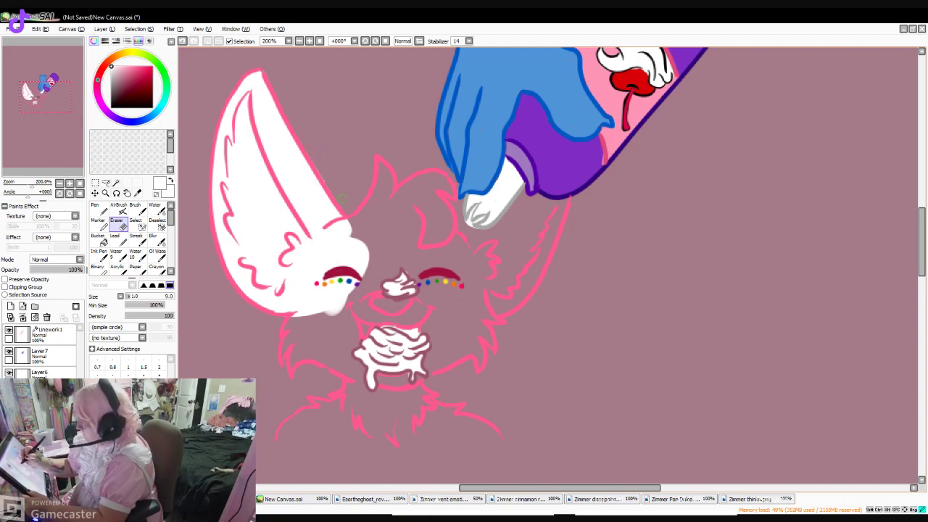
- Extend the white base coat over the face, hair, smaller ear, neck and shoulders with the Pen at size 20
key("n")
mouse_move(342, 250)
left_mouse_down()
mouse_move(376, 213)
mouse_move(367, 227)
mouse_move(380, 277)
mouse_move(339, 320)
mouse_move(383, 328)
mouse_move(429, 313)
mouse_move(305, 325)
mouse_move(301, 314)
mouse_move(292, 331)
mouse_move(319, 323)
mouse_move(295, 337)
mouse_move(314, 330)
mouse_move(285, 357)
mouse_move(314, 329)
mouse_move(304, 348)
mouse_move(335, 351)
mouse_move(355, 370)
mouse_move(322, 344)
mouse_move(345, 339)
mouse_move(331, 361)
mouse_move(376, 364)
mouse_move(352, 402)
mouse_move(341, 404)
mouse_move(357, 372)
mouse_move(325, 419)
mouse_move(316, 408)
mouse_move(324, 413)
mouse_move(293, 432)
mouse_move(314, 446)
mouse_move(502, 451)
mouse_move(492, 433)
mouse_move(458, 414)
mouse_move(370, 383)
mouse_move(368, 430)
mouse_move(340, 427)
mouse_move(366, 423)
mouse_move(355, 409)
mouse_move(312, 431)
mouse_move(438, 446)
mouse_move(394, 430)
mouse_move(454, 426)
mouse_move(405, 415)
mouse_move(451, 446)
left_mouse_up()
mouse_move(431, 363)
left_mouse_down()
mouse_move(476, 351)
mouse_move(487, 318)
mouse_move(438, 327)
mouse_move(494, 279)
mouse_move(406, 235)
mouse_move(385, 210)
mouse_move(368, 210)
mouse_move(380, 179)
mouse_move(383, 207)
mouse_move(426, 191)
mouse_move(444, 205)
mouse_move(406, 229)
mouse_move(414, 204)
mouse_move(517, 215)
mouse_move(534, 201)
mouse_move(507, 285)
mouse_move(551, 213)
mouse_move(508, 326)
left_mouse_up()
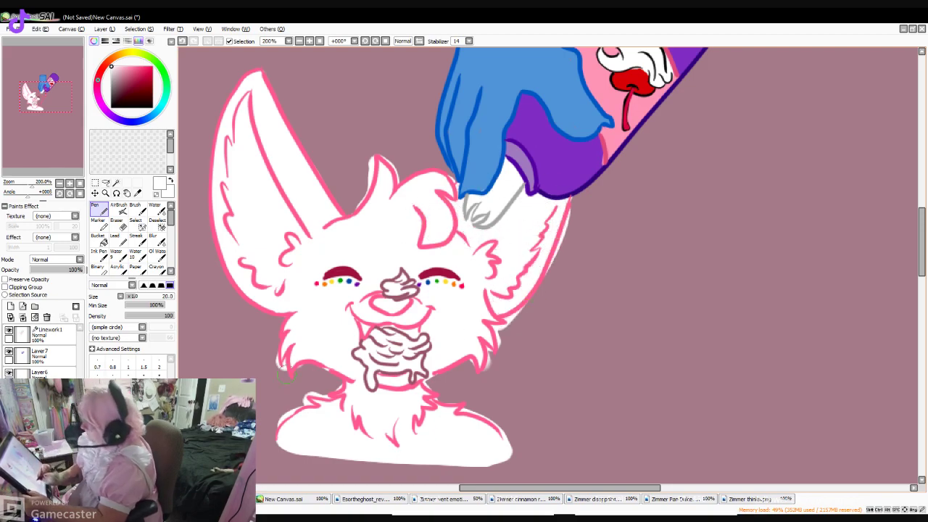
- Touch up the shoulder's white and erase the overspill outside the shoulders, cheek fur and smaller ear with the Eraser at size 9
left_click(116, 224)
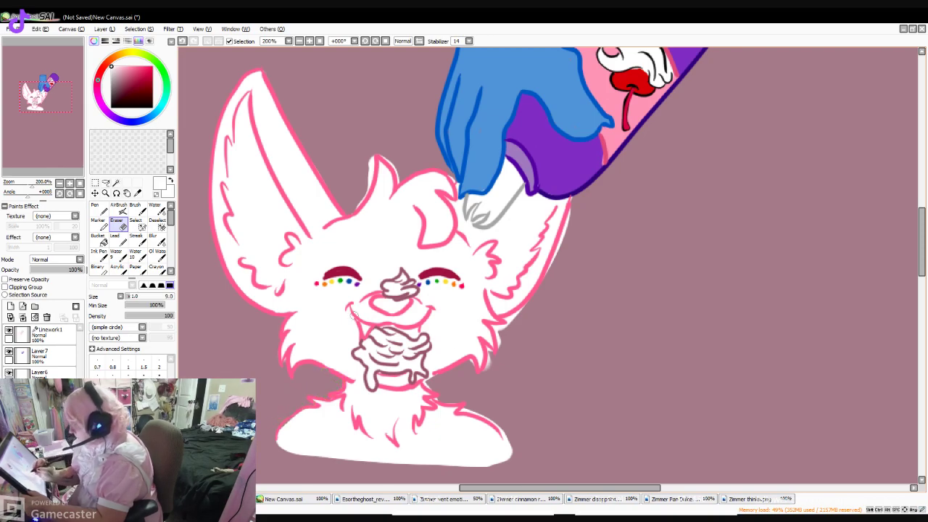
key("n")
left_click_drag(297, 425, 287, 438)
left_click(118, 240)
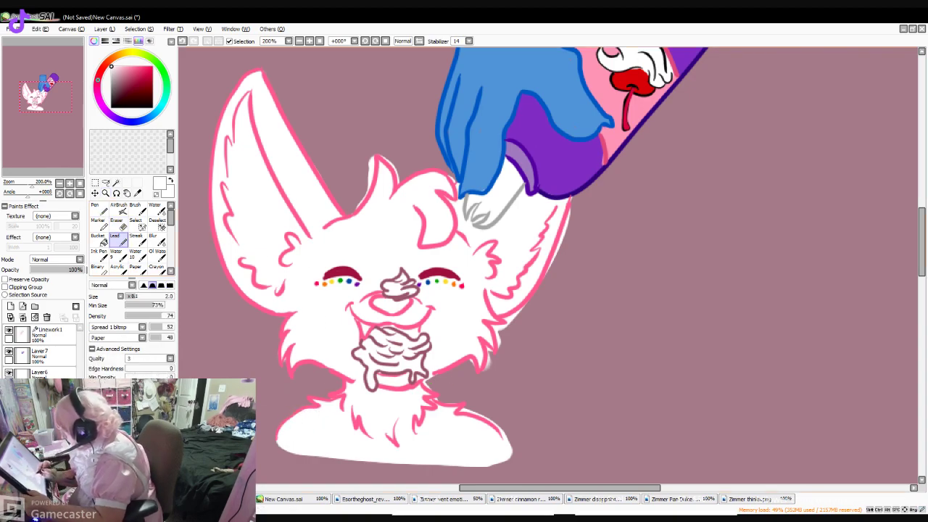
key("e")
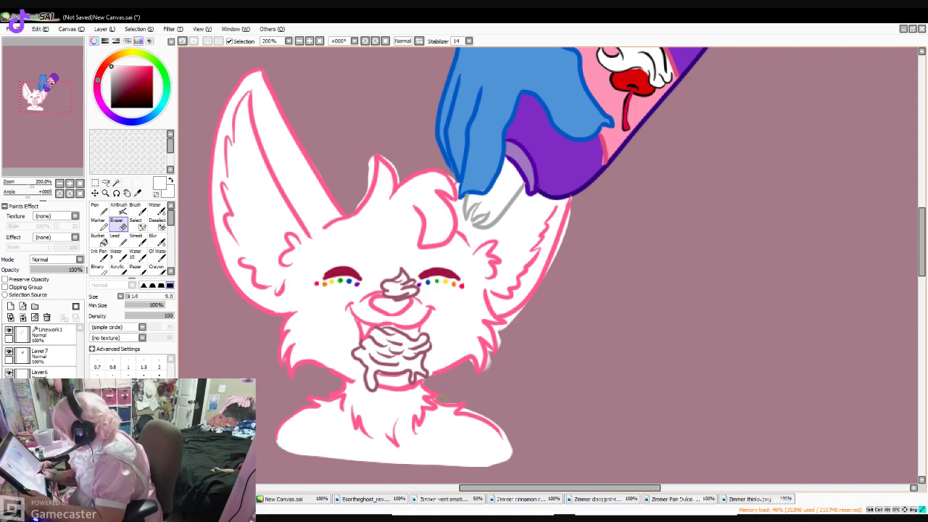
mouse_move(461, 410)
left_mouse_down()
mouse_move(498, 423)
mouse_move(511, 458)
left_mouse_up()
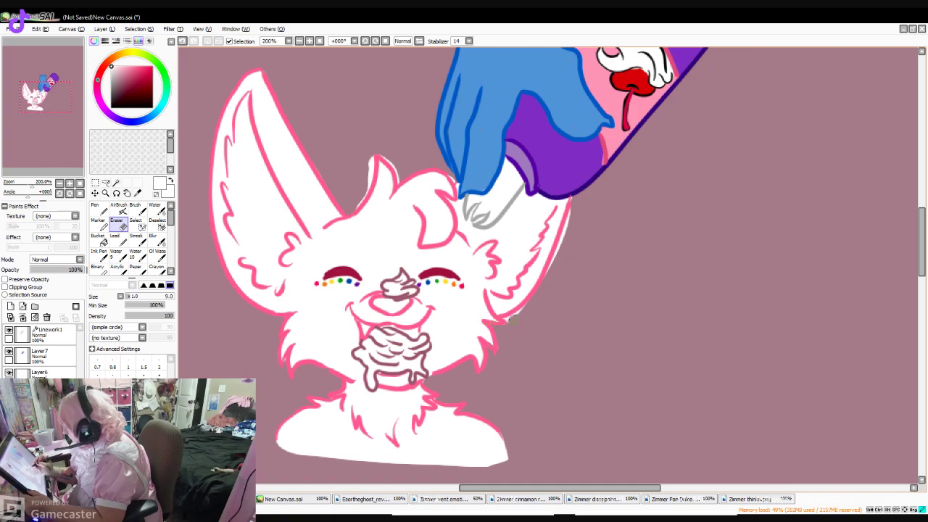
left_click_drag(570, 216, 549, 273)
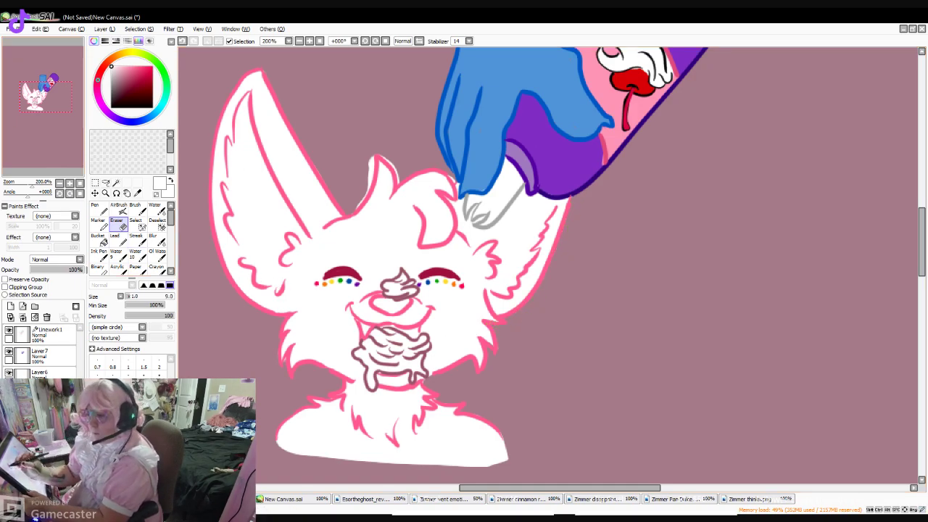
- Fill the character's nose with pale pink on Layer6 using the Pen
left_click(43, 373)
left_click(120, 66)
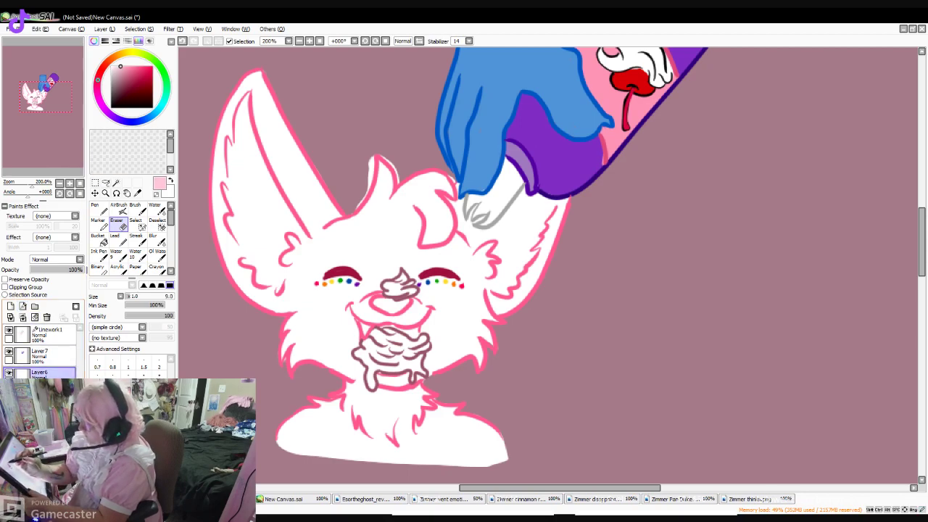
left_click(118, 67)
left_click(99, 209)
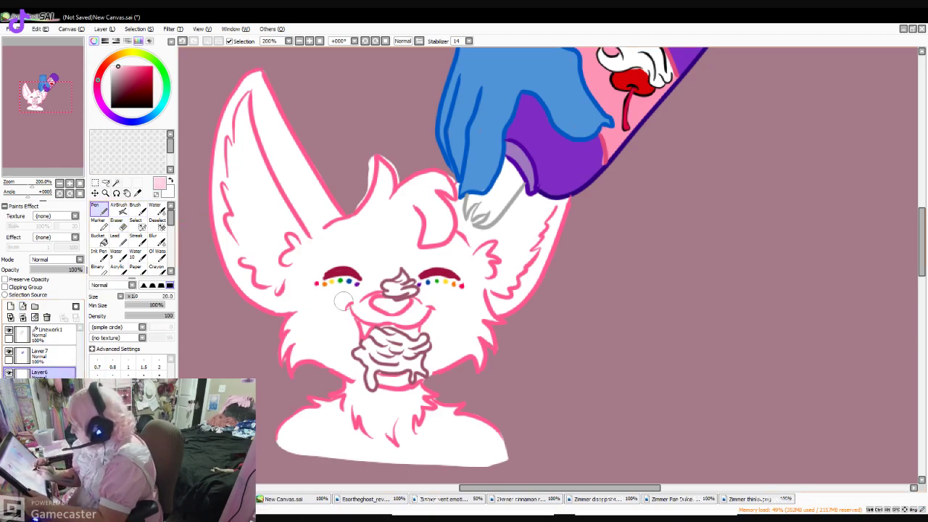
key("bracketleft")
key("bracketleft")
key("bracketleft")
key("bracketleft")
key("bracketleft")
left_click_drag(378, 298, 392, 309)
- Paint the inside of both ears pale pink, using pen size 9 around the fingertip and fur of the smaller ear
mouse_move(247, 99)
left_mouse_down()
mouse_move(239, 140)
mouse_move(236, 131)
mouse_move(232, 206)
mouse_move(224, 189)
mouse_move(244, 244)
mouse_move(233, 227)
mouse_move(258, 257)
mouse_move(243, 260)
mouse_move(279, 292)
mouse_move(275, 273)
mouse_move(262, 276)
mouse_move(291, 268)
mouse_move(272, 258)
mouse_move(278, 229)
mouse_move(306, 239)
mouse_move(249, 135)
left_mouse_up()
mouse_move(276, 193)
left_mouse_down()
mouse_move(253, 195)
mouse_move(247, 168)
mouse_move(239, 189)
mouse_move(251, 241)
left_mouse_up()
mouse_move(247, 190)
left_mouse_down()
mouse_move(263, 254)
mouse_move(274, 200)
left_mouse_up()
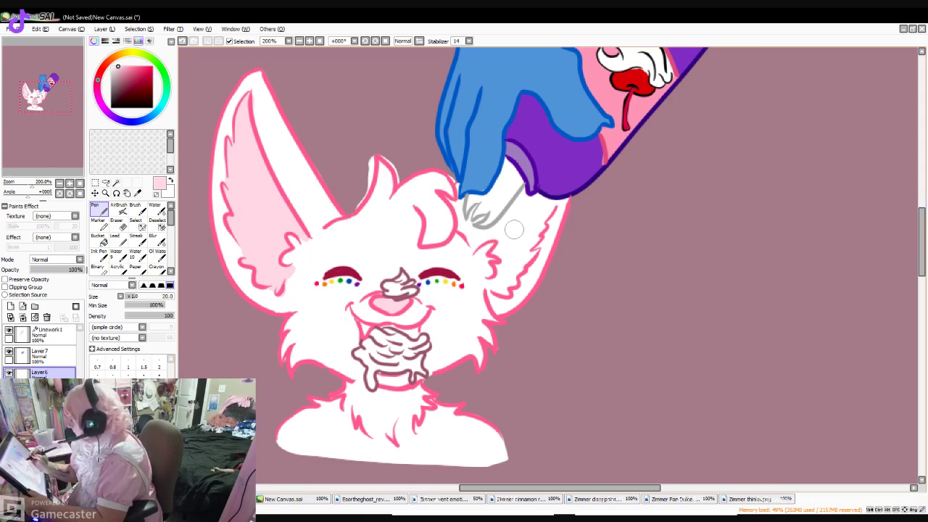
left_click(159, 394)
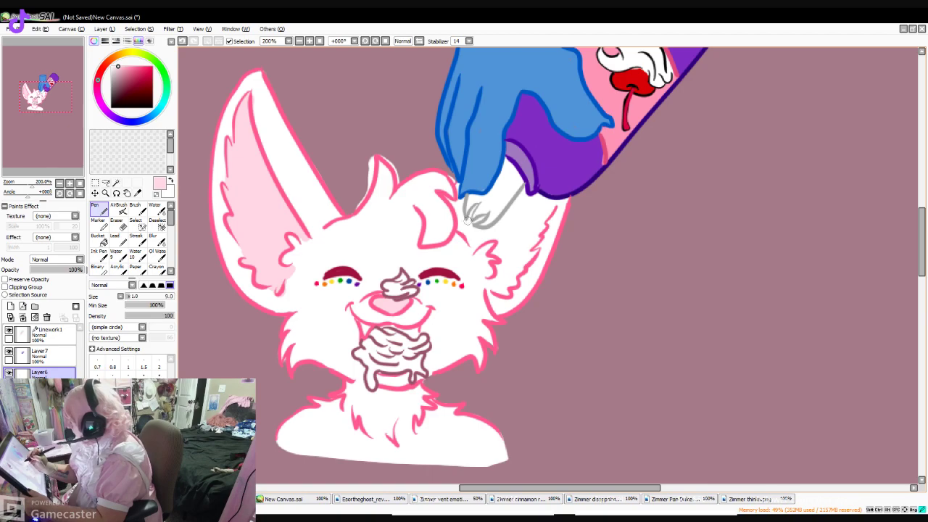
mouse_move(463, 209)
left_mouse_down()
mouse_move(488, 236)
mouse_move(477, 243)
mouse_move(495, 230)
mouse_move(475, 245)
mouse_move(524, 192)
mouse_move(516, 208)
mouse_move(536, 204)
mouse_move(542, 219)
mouse_move(497, 232)
mouse_move(506, 238)
mouse_move(498, 249)
mouse_move(510, 234)
mouse_move(491, 238)
mouse_move(513, 255)
mouse_move(533, 231)
mouse_move(520, 267)
left_mouse_up()
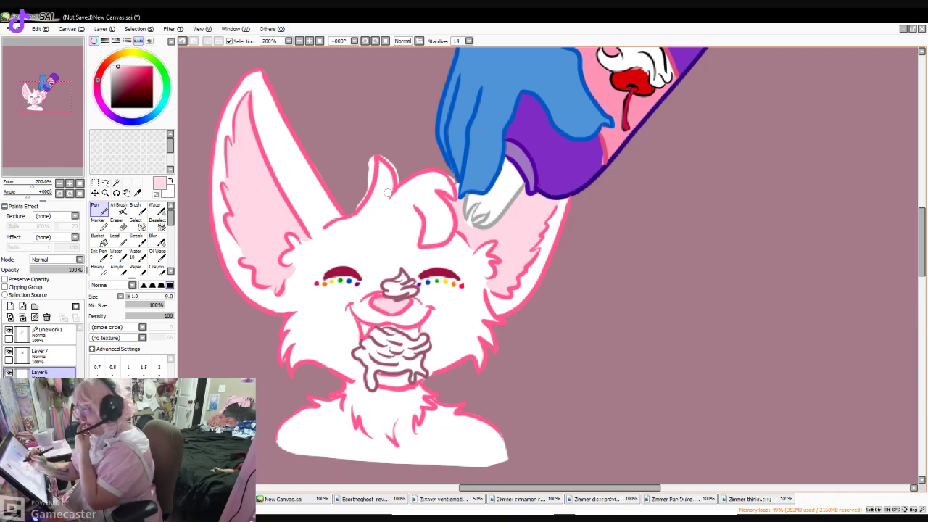
- Erase the white overspill beside the pointed hair tuft on the base coat layer
left_click(52, 356)
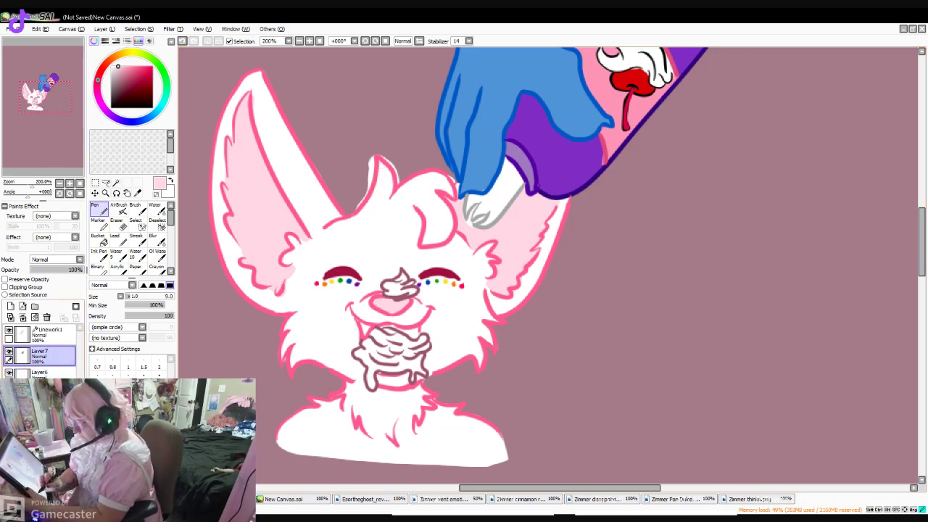
left_click(50, 397)
left_click(118, 224)
left_click_drag(372, 155, 369, 189)
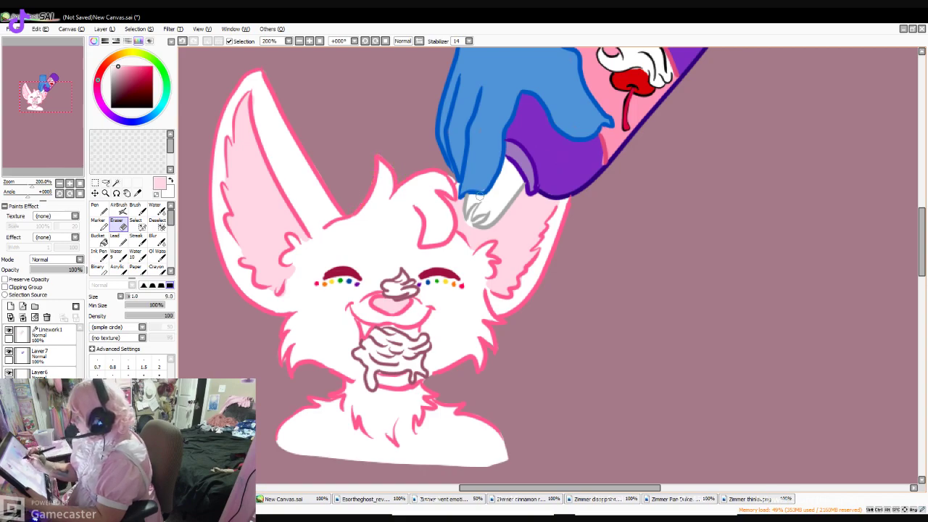
- Colour the hair in pale pink, pale yellow and light blue sections on Layer6, and soften their roots with Blur at size 20
left_click(45, 372)
key("n")
mouse_move(383, 181)
left_mouse_down()
mouse_move(354, 218)
mouse_move(381, 189)
mouse_move(379, 167)
mouse_move(382, 203)
mouse_move(387, 172)
mouse_move(398, 195)
mouse_move(387, 211)
mouse_move(420, 177)
mouse_move(441, 175)
mouse_move(452, 189)
mouse_move(408, 198)
left_mouse_up()
left_click(126, 52)
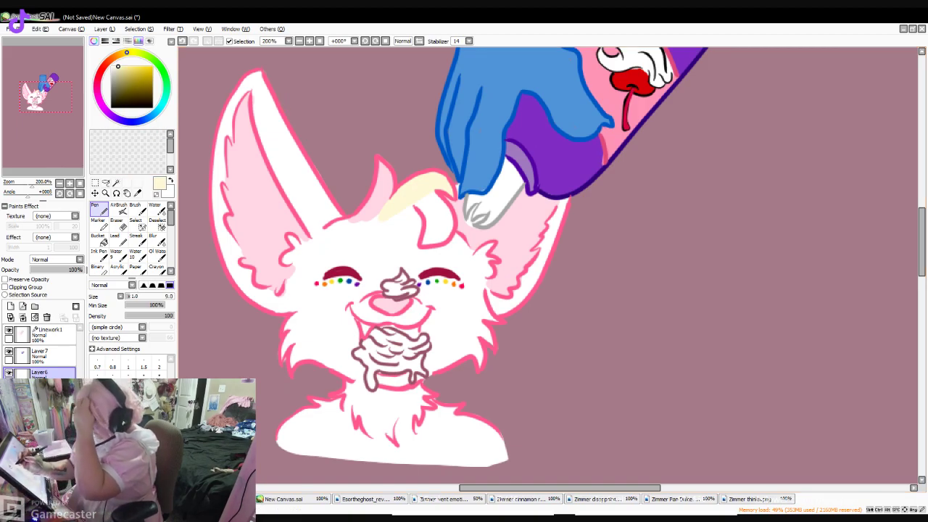
left_click(154, 114)
mouse_move(435, 210)
left_mouse_down()
mouse_move(424, 199)
mouse_move(402, 216)
mouse_move(435, 193)
mouse_move(418, 197)
mouse_move(435, 214)
mouse_move(440, 203)
mouse_move(428, 241)
mouse_move(447, 221)
left_mouse_up()
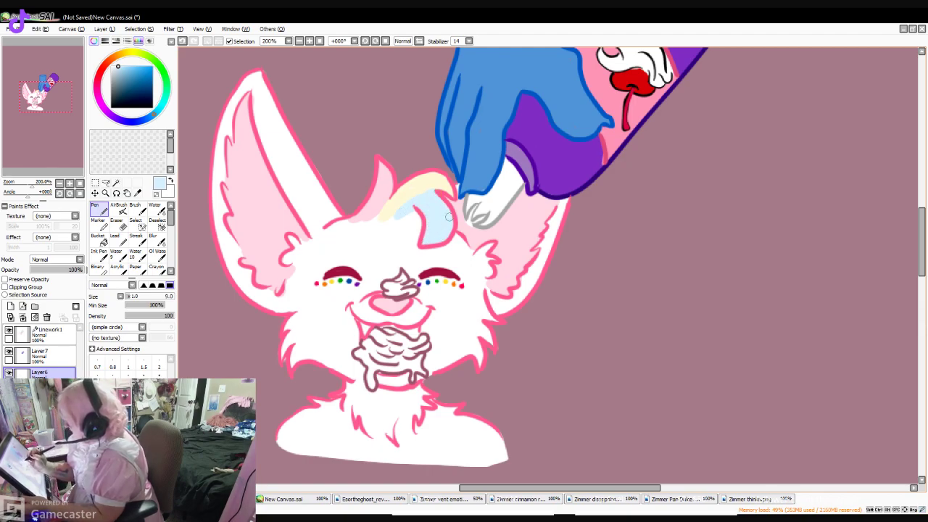
left_click(154, 239)
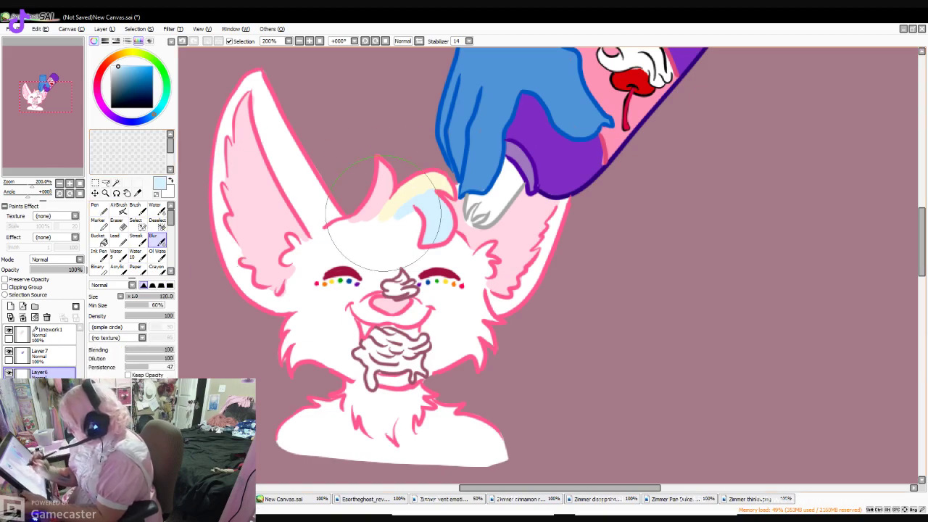
mouse_move(377, 206)
left_mouse_down()
mouse_move(347, 221)
mouse_move(426, 189)
mouse_move(395, 209)
mouse_move(415, 210)
mouse_move(388, 231)
left_mouse_up()
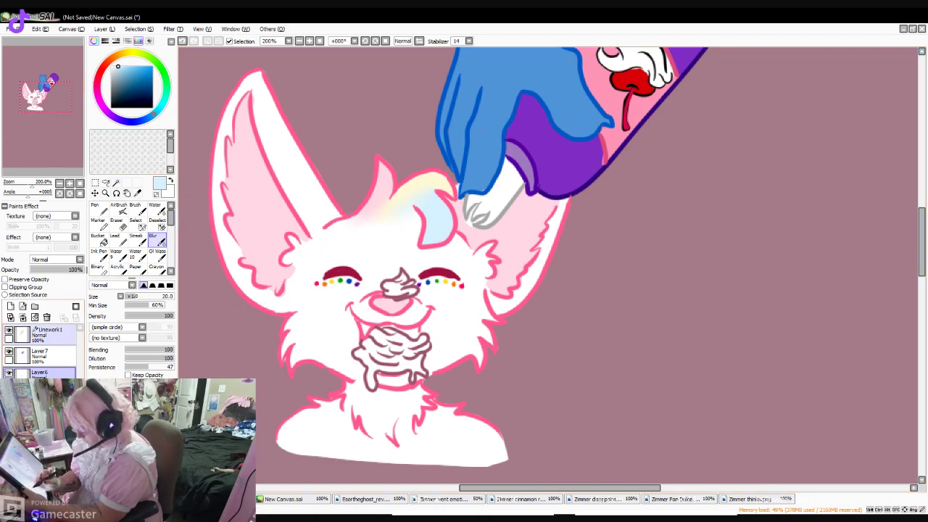
- On Linework1, place a bright red dot on each shoulder at pen size 4 and draw a red ring near the tall ear's tip at size 7
left_click(51, 334)
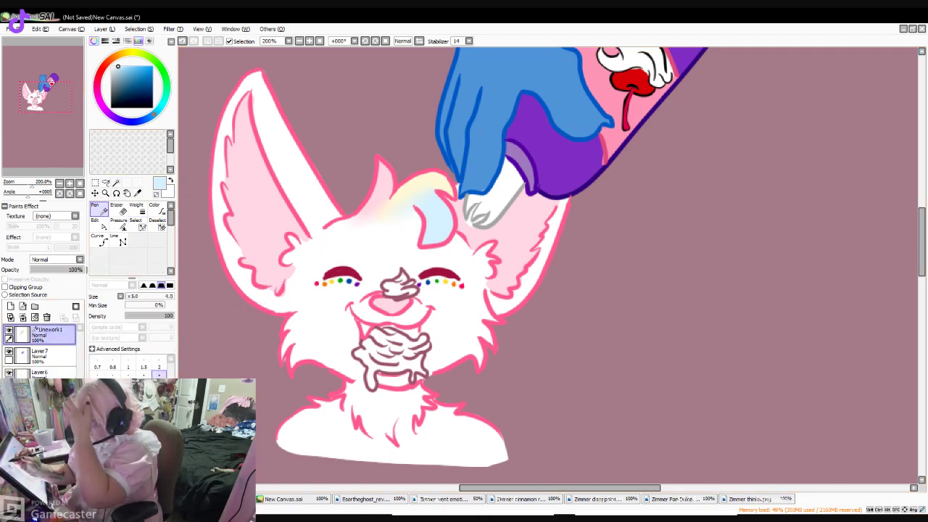
right_click(250, 173)
left_click(129, 69)
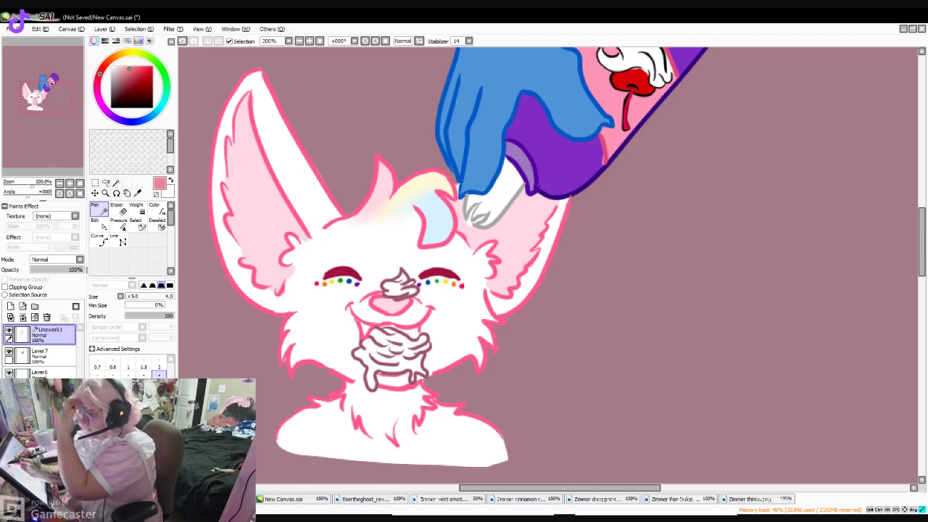
left_click(152, 66)
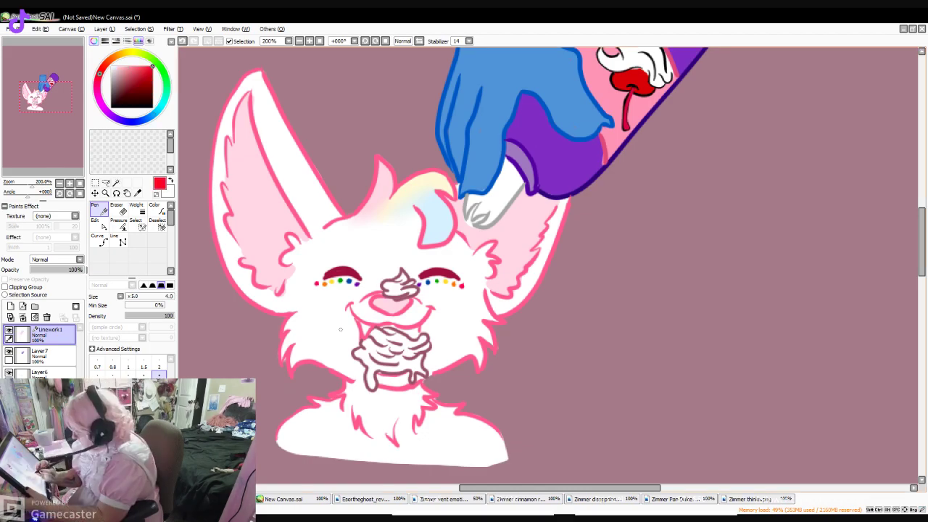
left_click(331, 410)
left_click(448, 416)
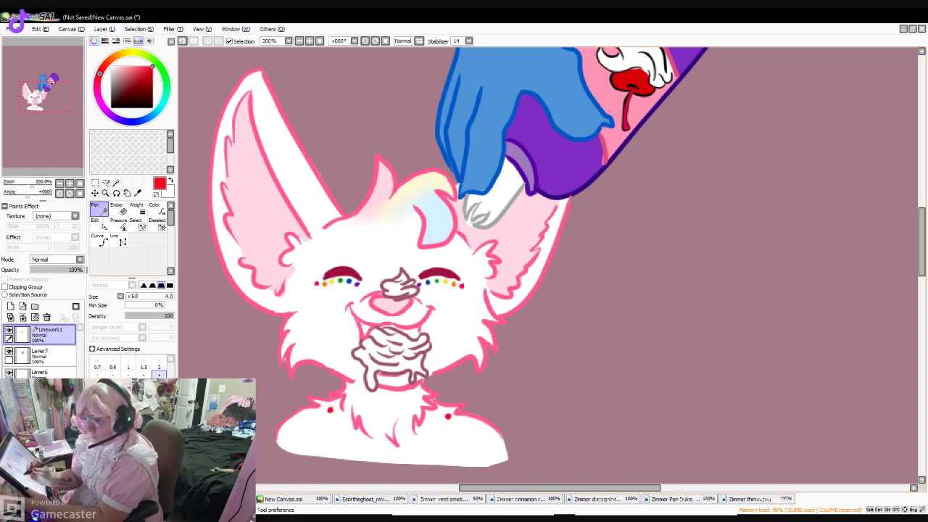
left_click(128, 395)
mouse_move(248, 89)
left_mouse_down()
mouse_move(226, 81)
mouse_move(226, 99)
left_mouse_up()
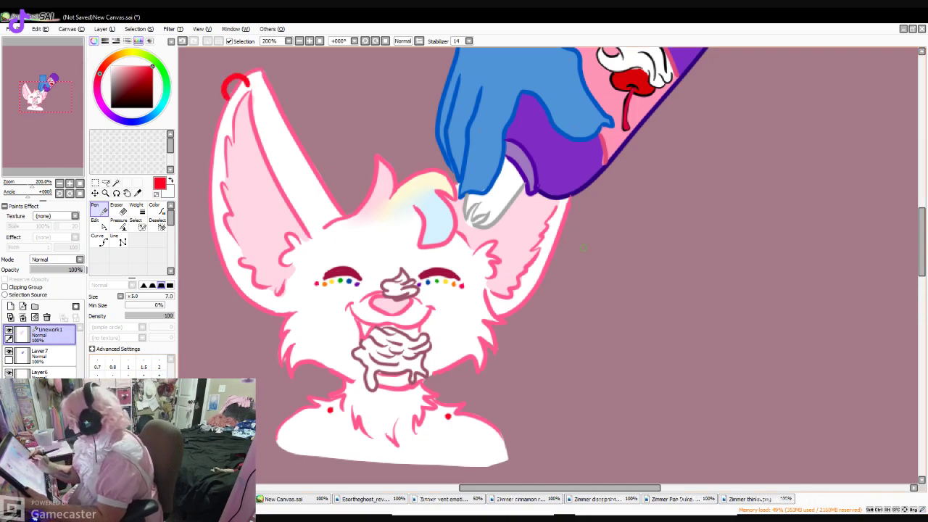
- Draw an orange ring below the red one on the tall ear and add an orange dot beneath each red shoulder dot
left_click(115, 56)
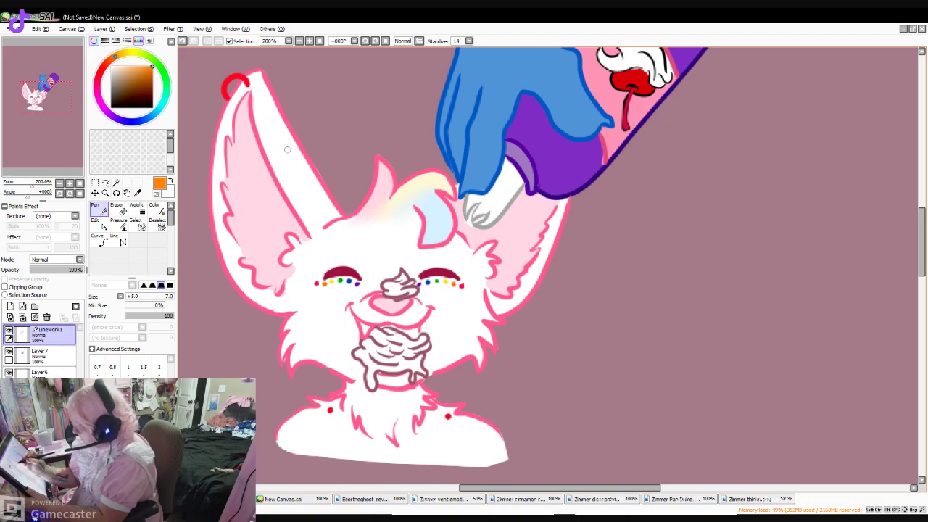
mouse_move(240, 92)
left_mouse_down()
mouse_move(218, 113)
mouse_move(236, 99)
left_mouse_up()
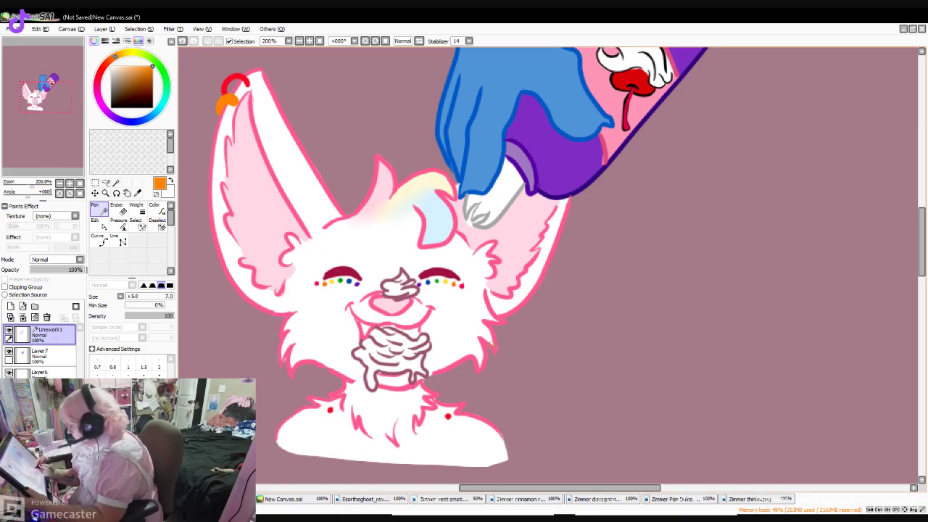
left_click(335, 419)
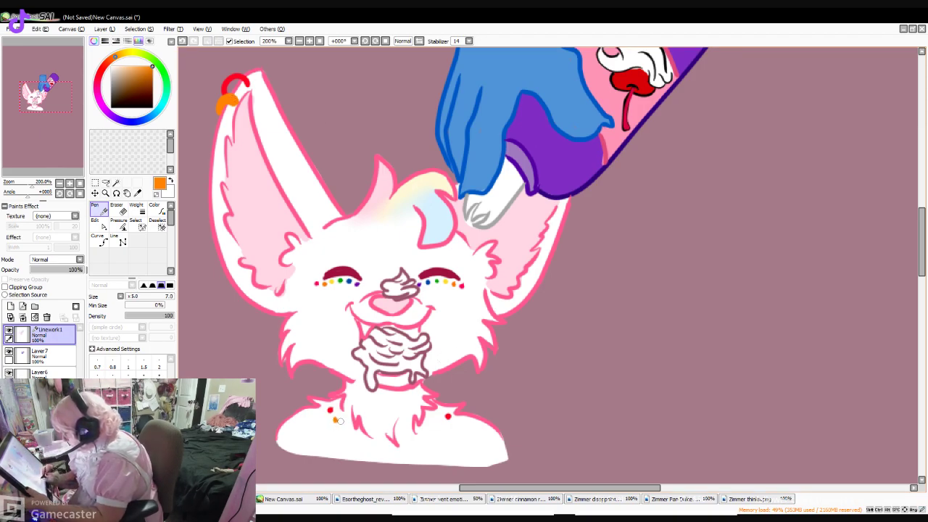
left_click(441, 424)
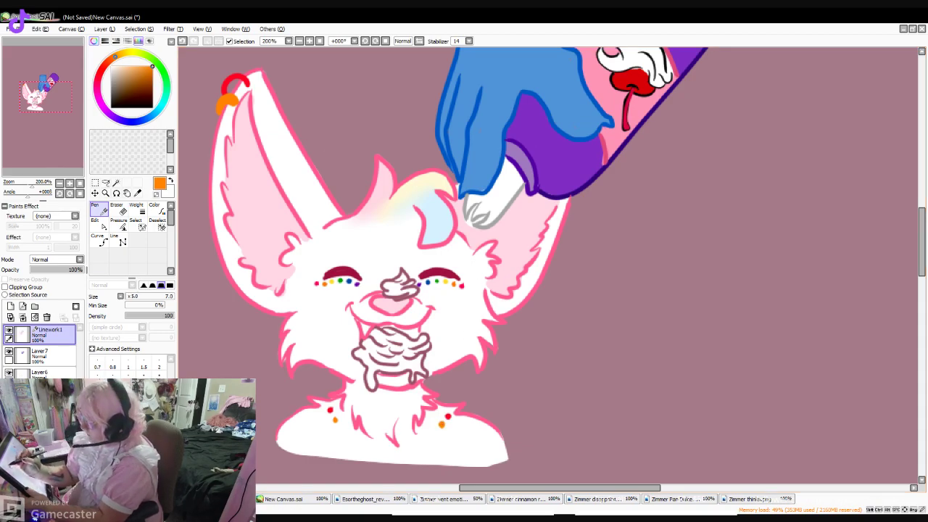
- Add a yellow dot beneath each orange shoulder dot and draw a yellow ring below the orange one on the tall ear
left_click(126, 53)
left_click(129, 52)
left_click(339, 427)
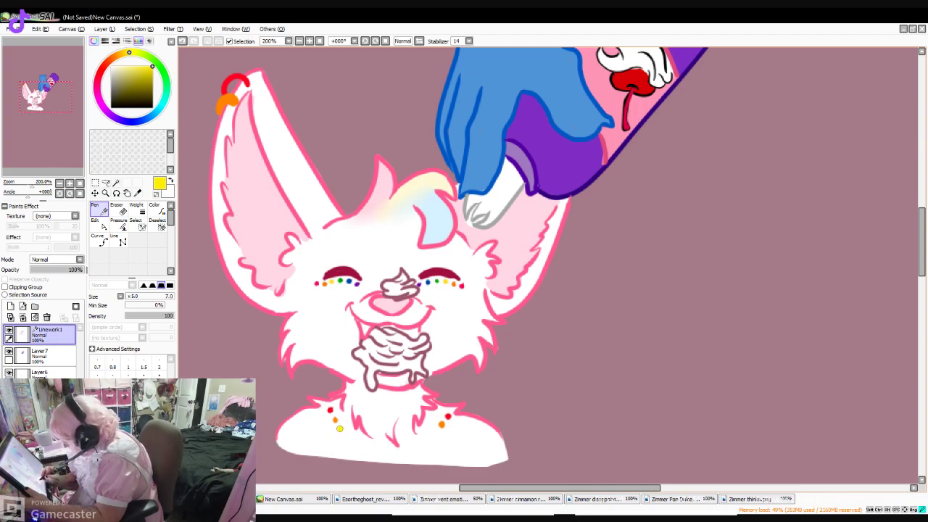
left_click(435, 433)
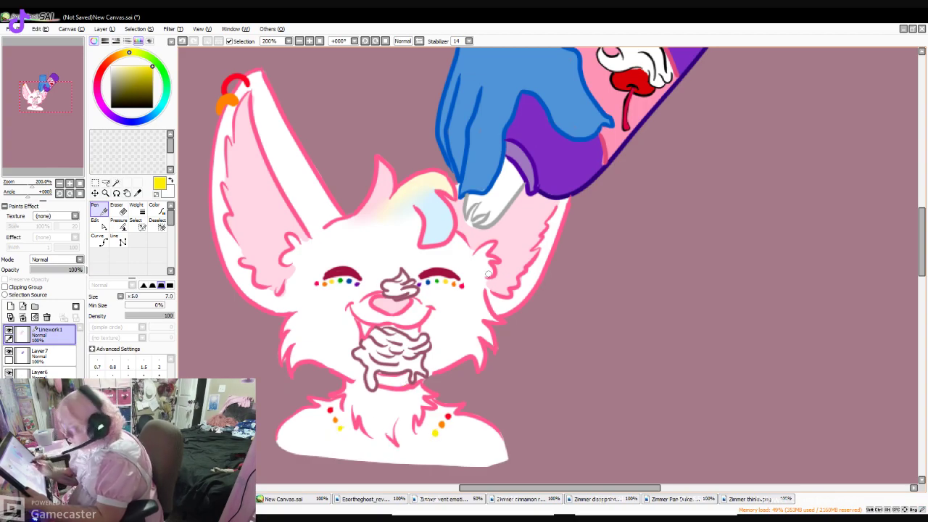
mouse_move(233, 114)
left_mouse_down()
mouse_move(216, 118)
mouse_move(215, 129)
mouse_move(226, 119)
mouse_move(216, 116)
mouse_move(233, 119)
left_mouse_up()
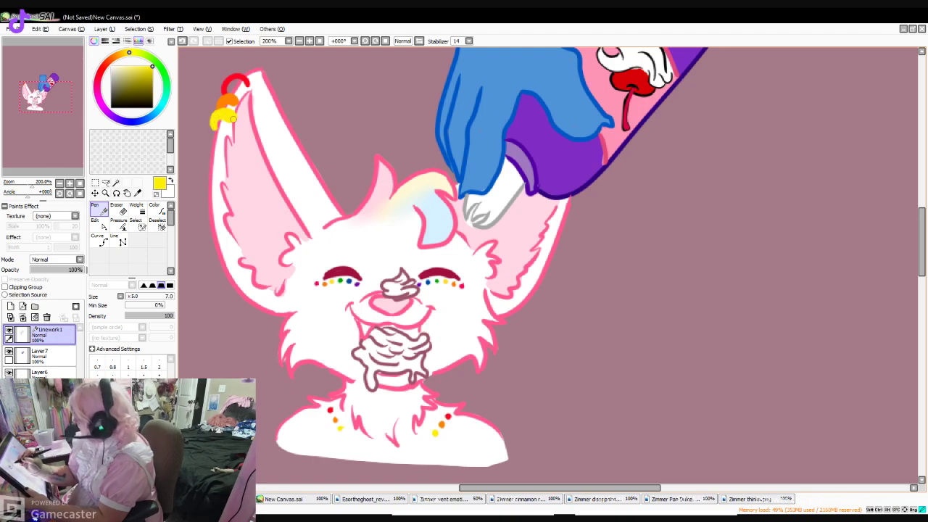
- Draw a dark green ring below the yellow one on the tall ear and add a green dot beneath each yellow shoulder dot
left_click(162, 71)
left_click(152, 86)
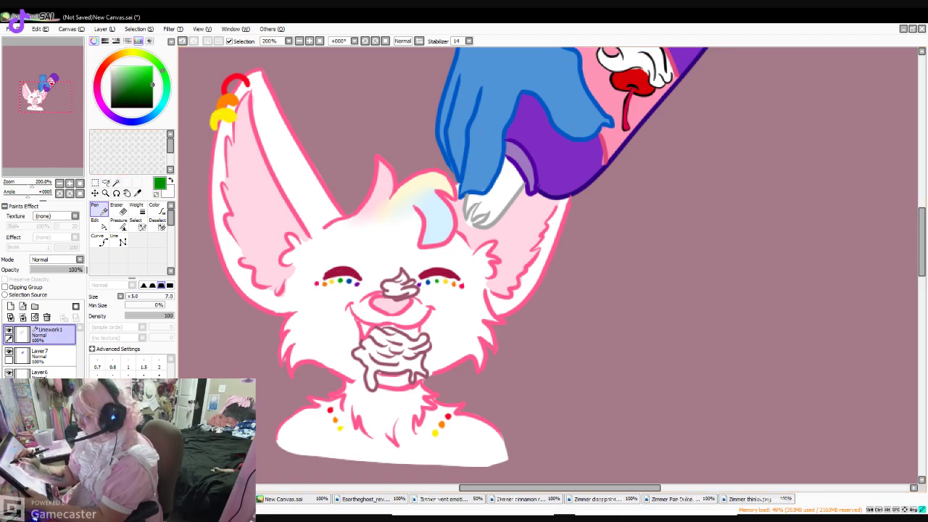
mouse_move(229, 132)
left_mouse_down()
mouse_move(211, 127)
mouse_move(211, 144)
mouse_move(223, 133)
left_mouse_up()
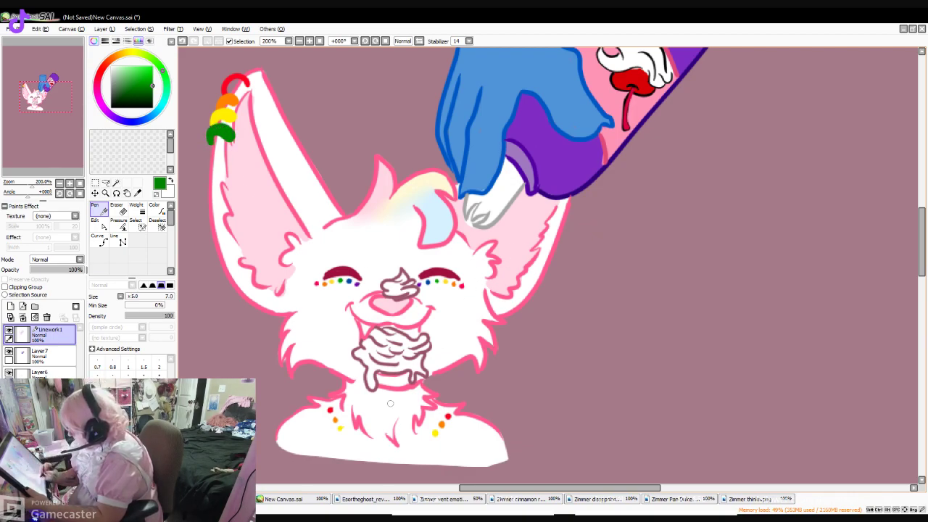
left_click(346, 436)
left_click(428, 442)
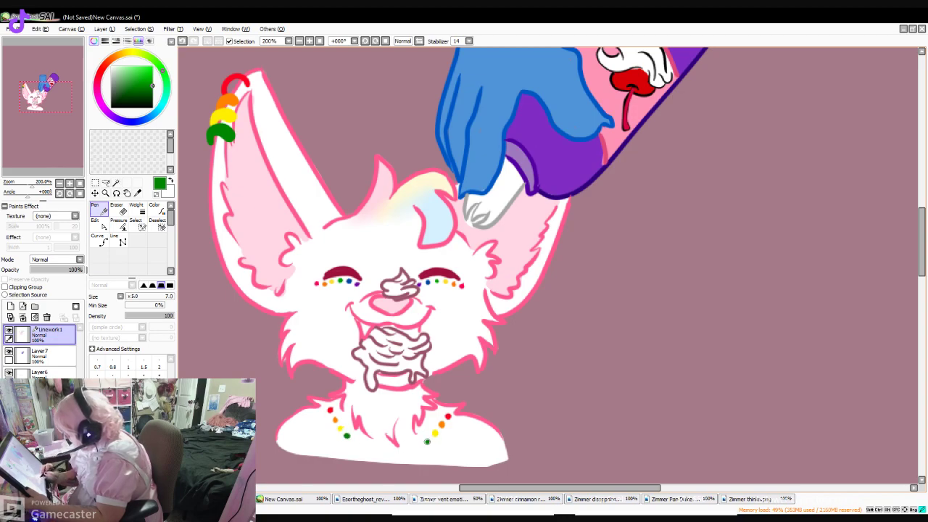
- Draw a blue ring below the green one on the tall ear and add a blue dot beneath each green shoulder dot
left_click(155, 113)
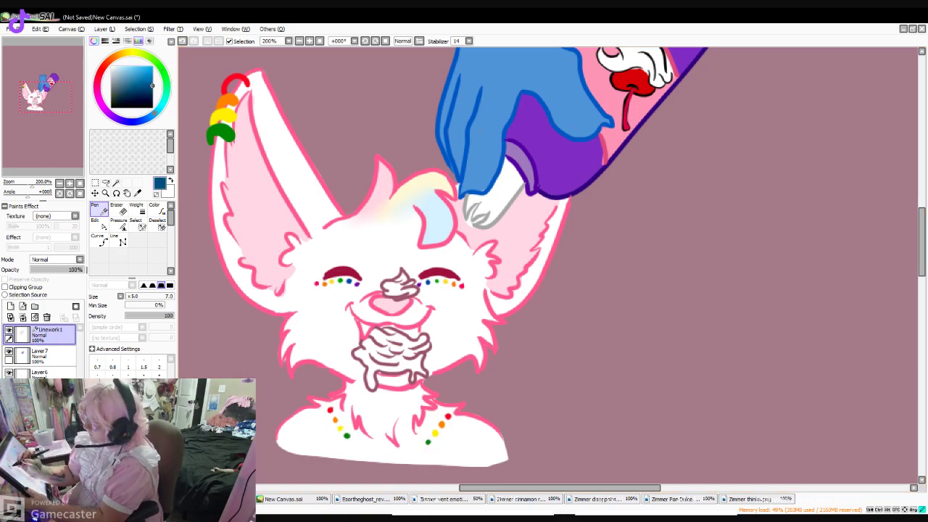
left_click(152, 72)
mouse_move(228, 147)
left_mouse_down()
mouse_move(206, 154)
mouse_move(228, 157)
mouse_move(210, 154)
left_mouse_up()
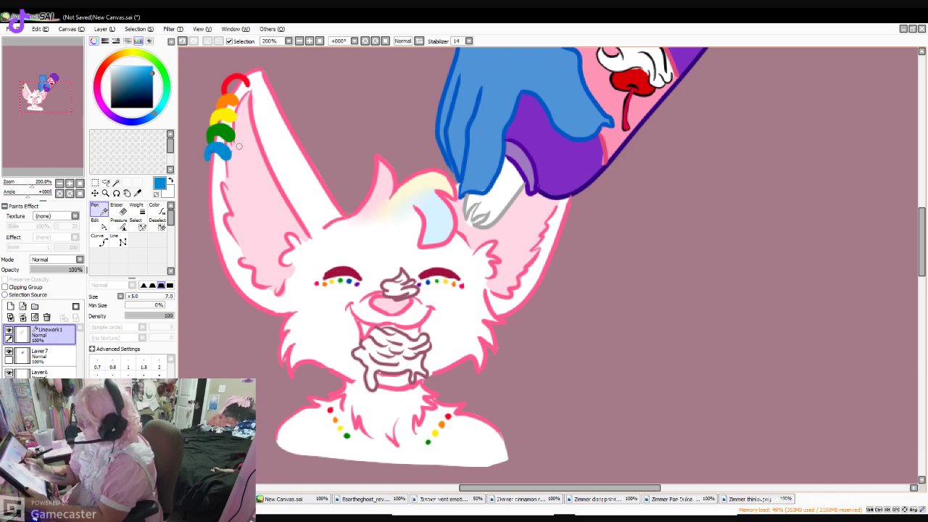
left_click(355, 444)
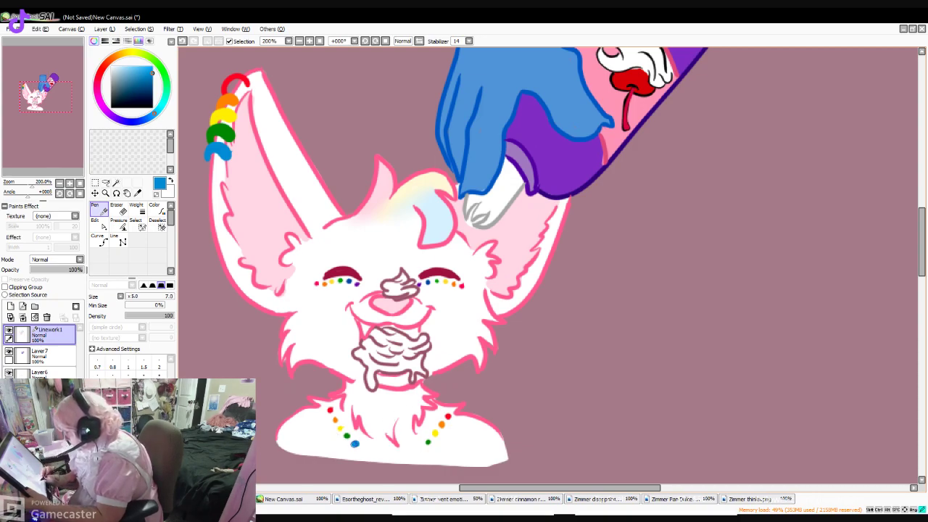
left_click(419, 449)
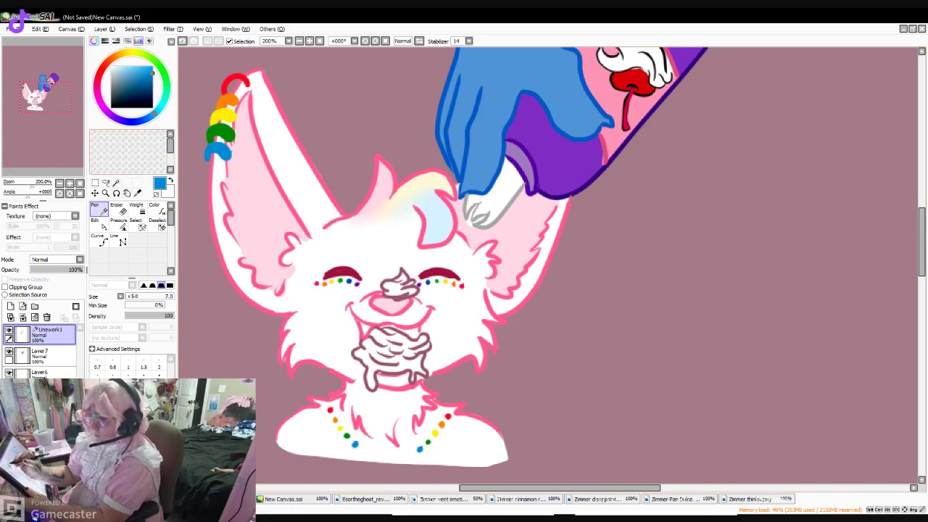
- Draw a purple barbell piercing across each ear and add a purple dot beneath each blue shoulder dot
left_click(101, 104)
left_click(109, 113)
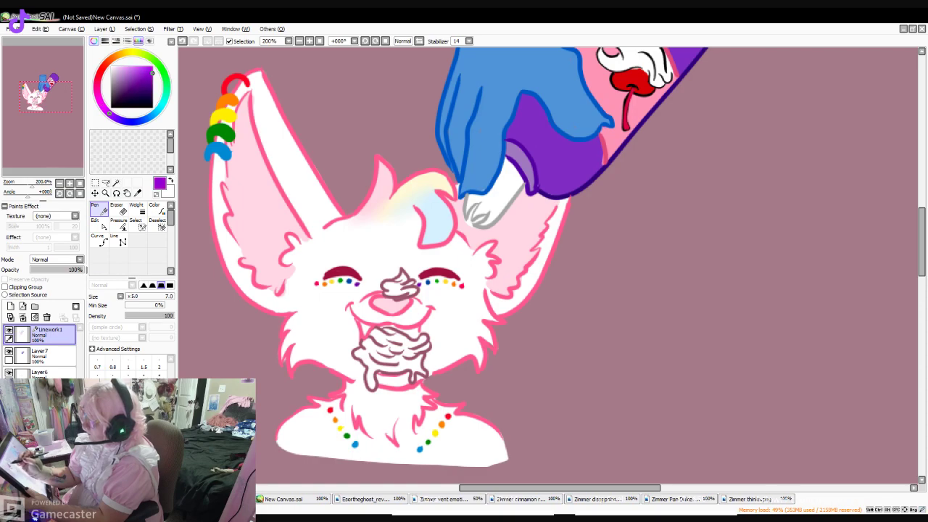
mouse_move(296, 153)
left_mouse_down()
mouse_move(302, 159)
mouse_move(287, 169)
mouse_move(295, 153)
mouse_move(224, 229)
mouse_move(275, 181)
left_mouse_up()
mouse_move(213, 233)
left_mouse_down()
mouse_move(208, 253)
mouse_move(215, 251)
left_mouse_up()
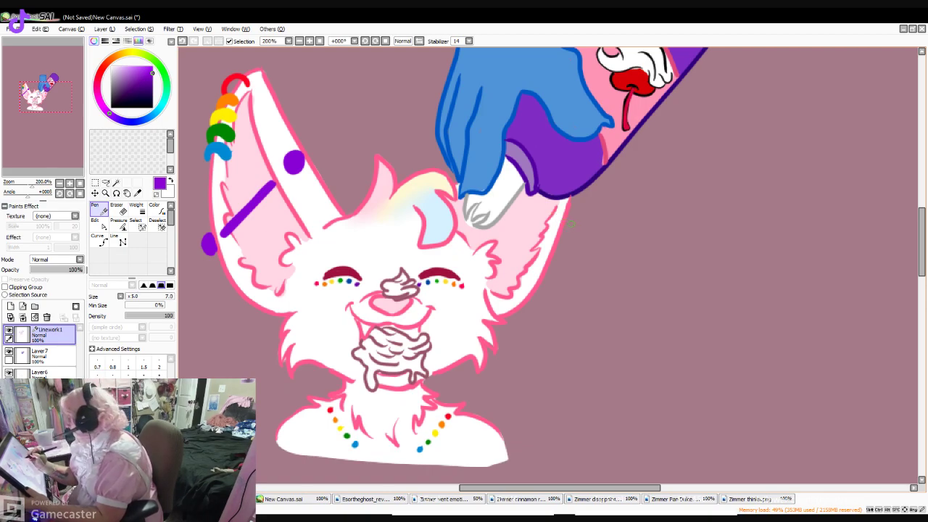
mouse_move(565, 232)
left_mouse_down()
mouse_move(568, 253)
mouse_move(556, 256)
mouse_move(555, 233)
mouse_move(561, 246)
mouse_move(513, 205)
mouse_move(539, 230)
left_mouse_up()
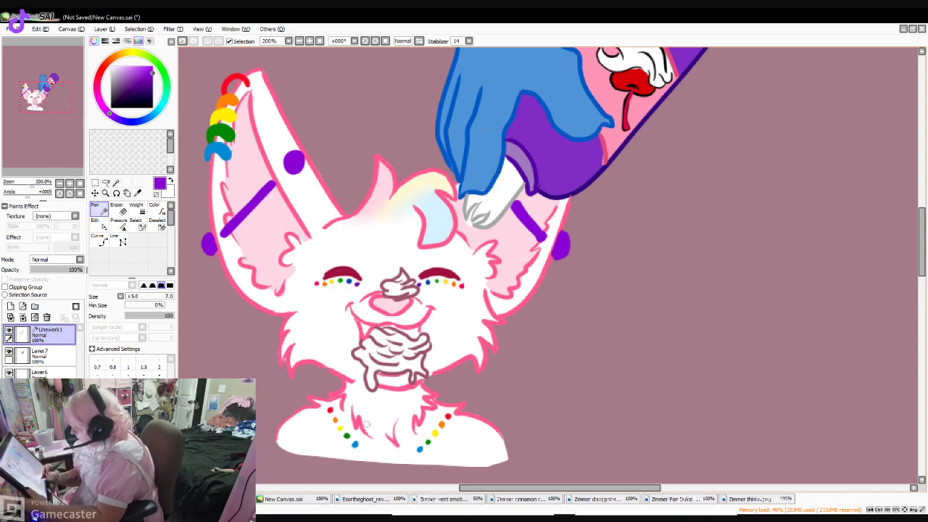
left_click(364, 453)
left_click(408, 455)
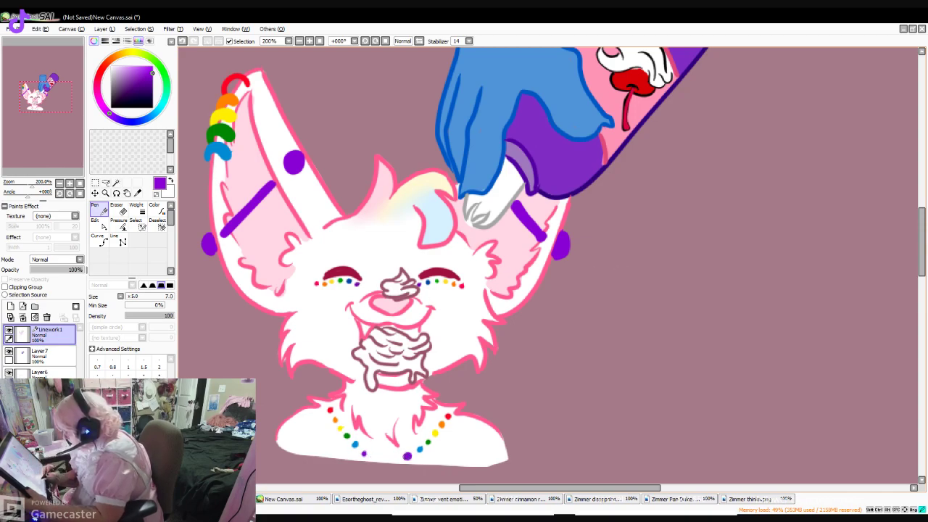
- Write "YCH" sideways in dark navy on the wrist of the blue hand
left_click(298, 42)
left_click(299, 41)
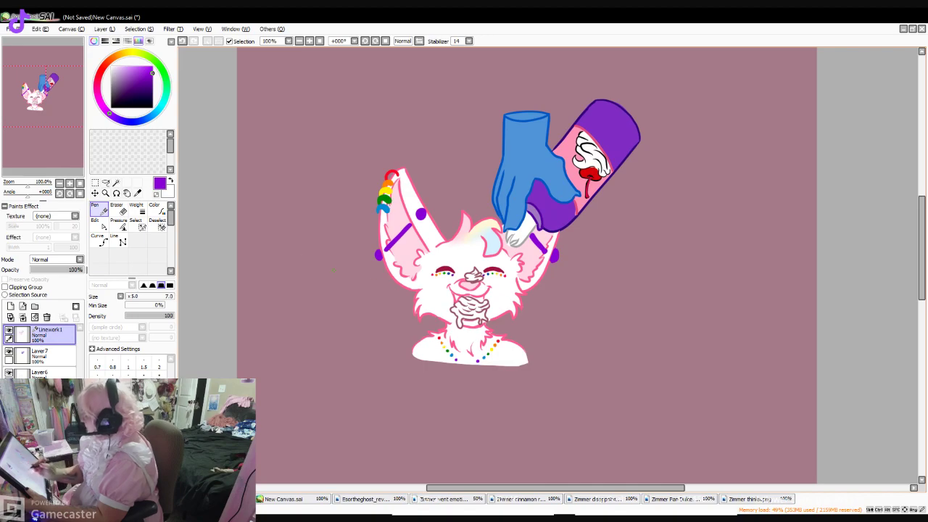
left_click(151, 116)
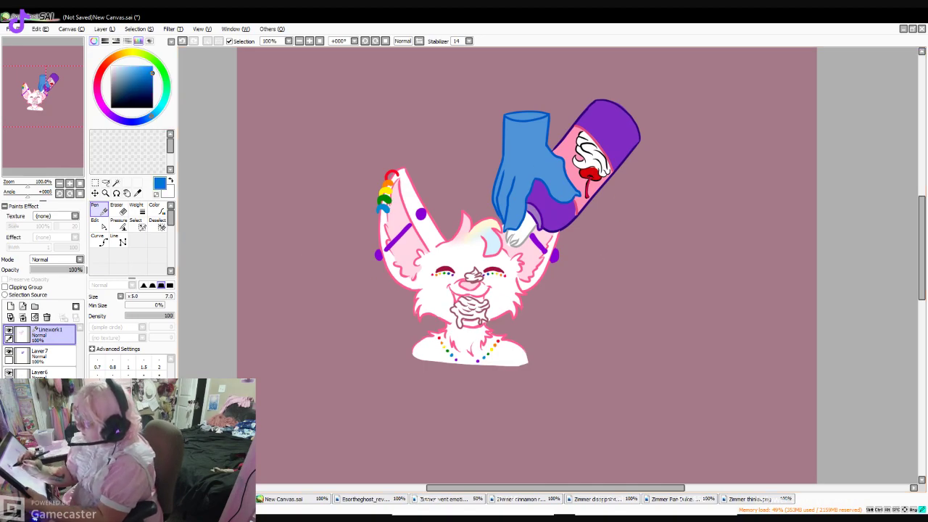
left_click(152, 97)
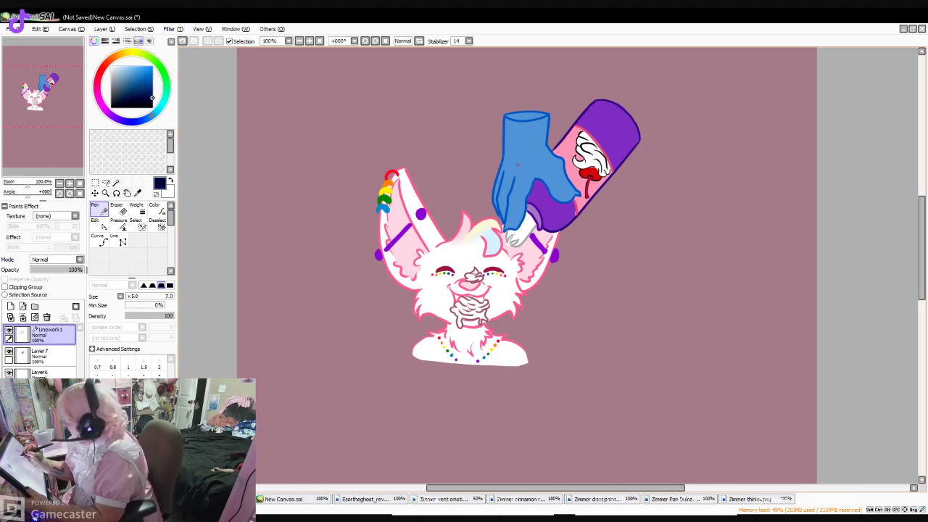
mouse_move(512, 154)
left_mouse_down()
mouse_move(537, 160)
mouse_move(523, 154)
left_mouse_up()
mouse_move(522, 145)
left_mouse_down()
mouse_move(534, 154)
mouse_move(535, 128)
left_mouse_up()
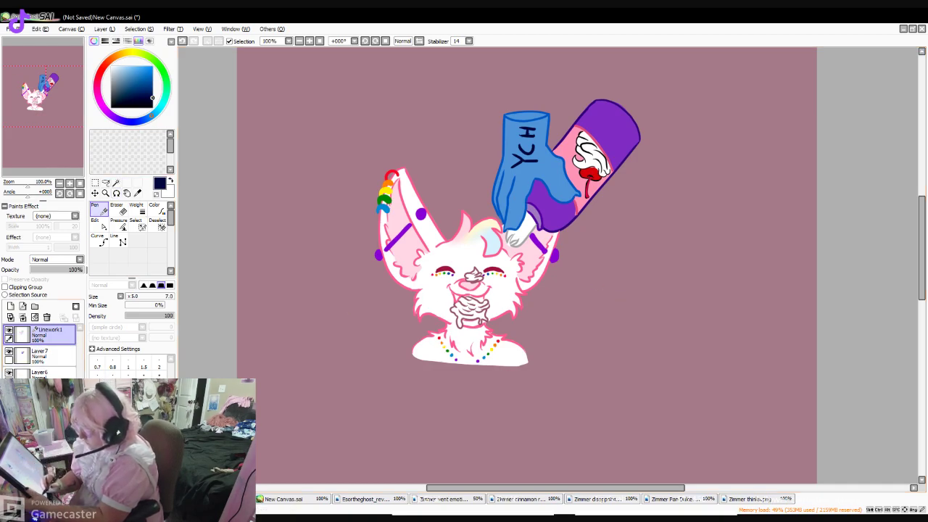
- On a lower layer, paint a white border at pen size 9 around the shoulder, neck and cheek fur on the tall ear's side
left_click(40, 399)
left_click(112, 67)
left_click(99, 210)
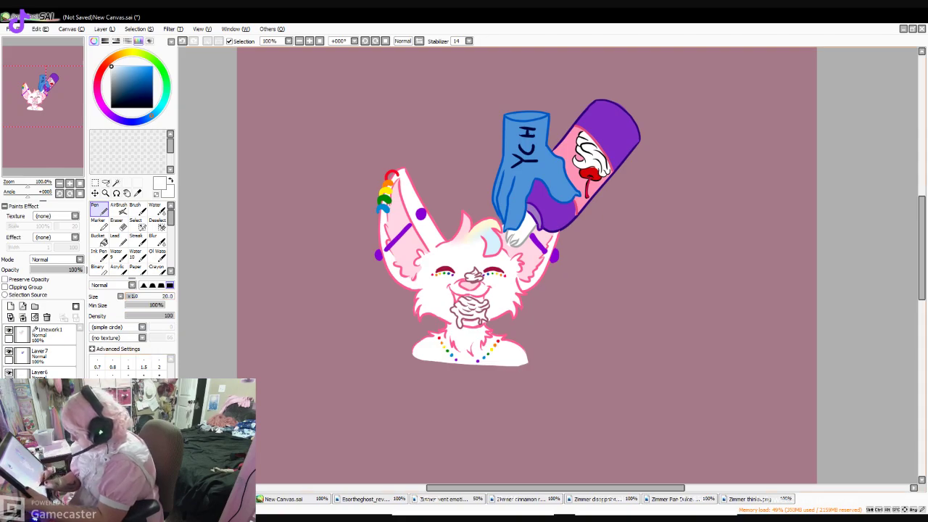
key("bracketleft")
key("bracketleft")
key("bracketleft")
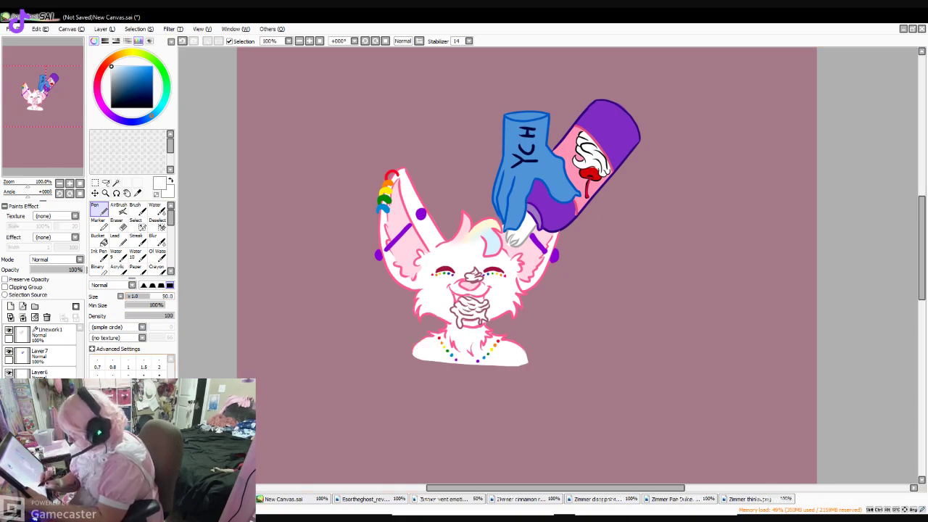
mouse_move(411, 353)
left_mouse_down()
mouse_move(412, 337)
mouse_move(432, 334)
left_mouse_up()
key("ctrl+z")
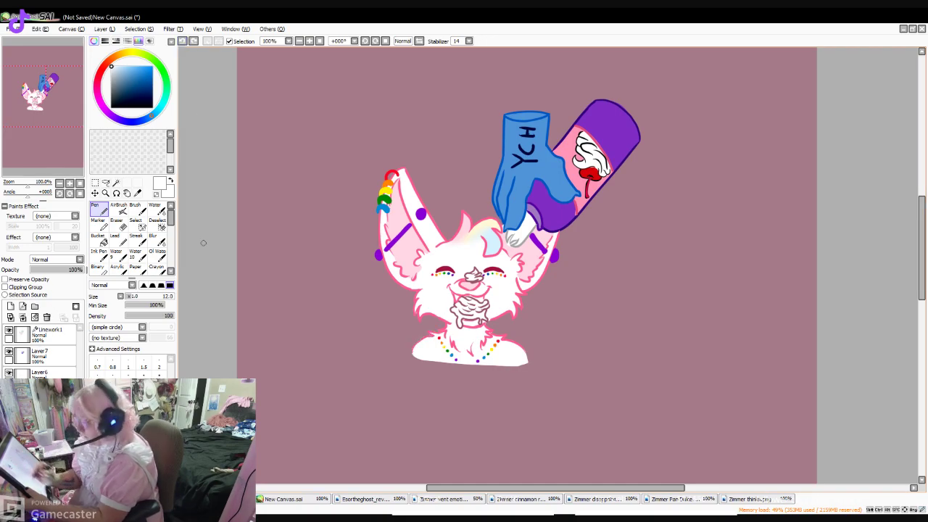
left_click_drag(410, 353, 426, 338)
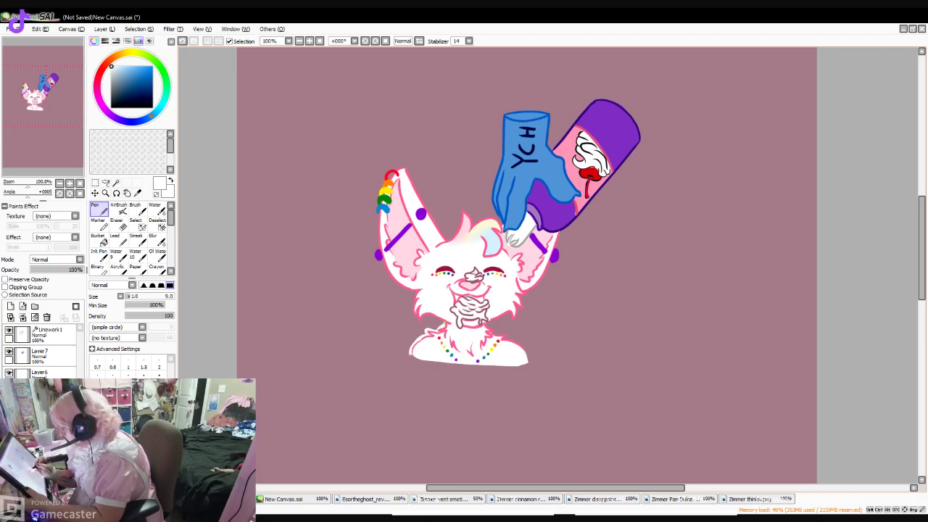
left_click_drag(443, 324, 432, 317)
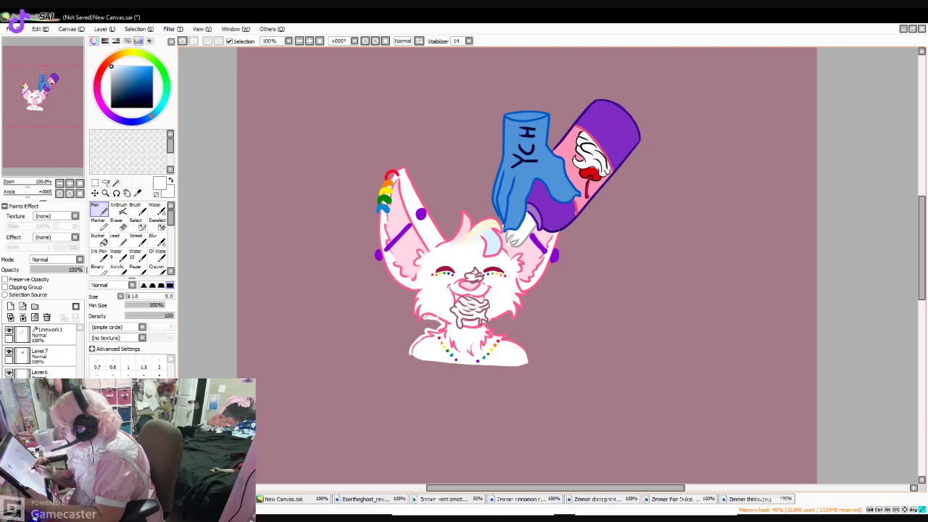
mouse_move(416, 302)
left_mouse_down()
mouse_move(410, 319)
mouse_move(412, 292)
left_mouse_up()
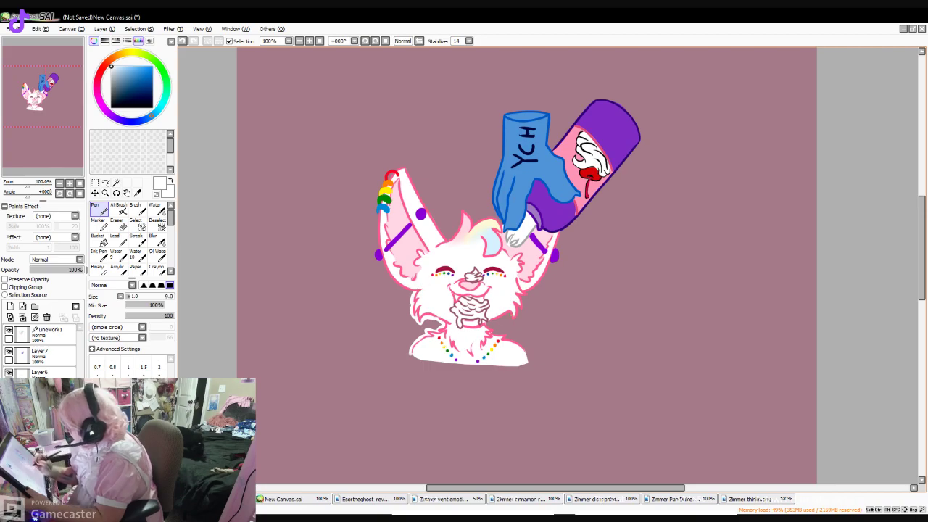
- Extend the white border around the other shoulder, neck, cheek fur and the short ear beneath the can
left_click_drag(486, 327, 488, 321)
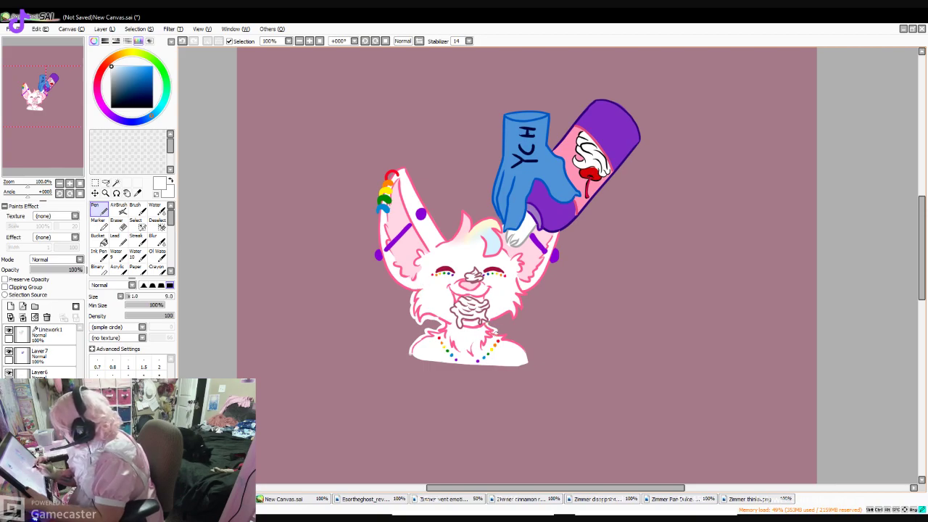
mouse_move(504, 336)
left_mouse_down()
mouse_move(518, 341)
mouse_move(527, 362)
left_mouse_up()
left_click_drag(487, 326, 510, 312)
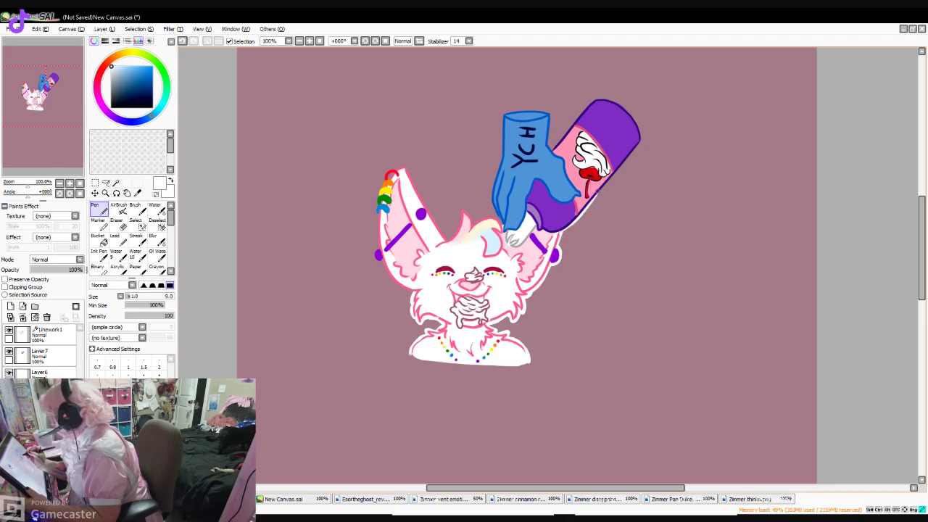
- Paint the white border along both long edges and around the base of the purple whipped cream can
left_click_drag(563, 233, 641, 138)
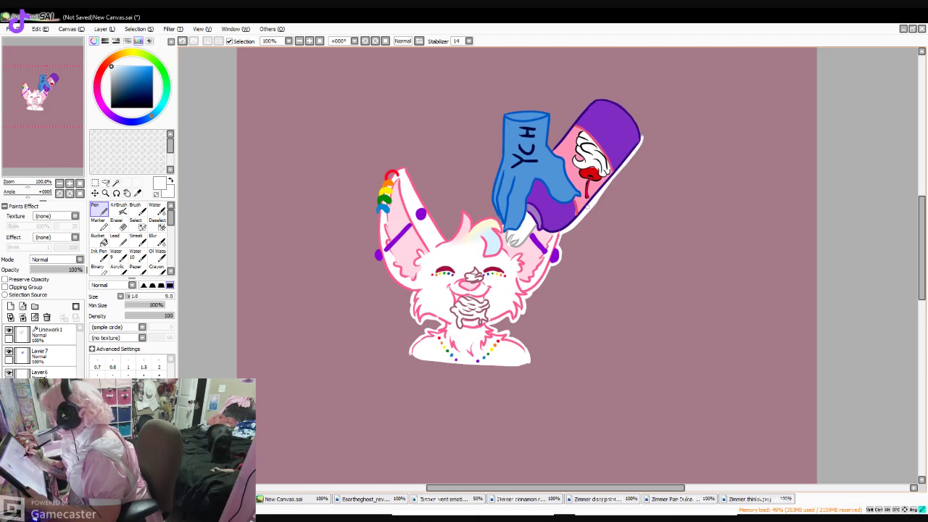
mouse_move(625, 164)
left_mouse_down()
mouse_move(642, 137)
mouse_move(601, 196)
left_mouse_up()
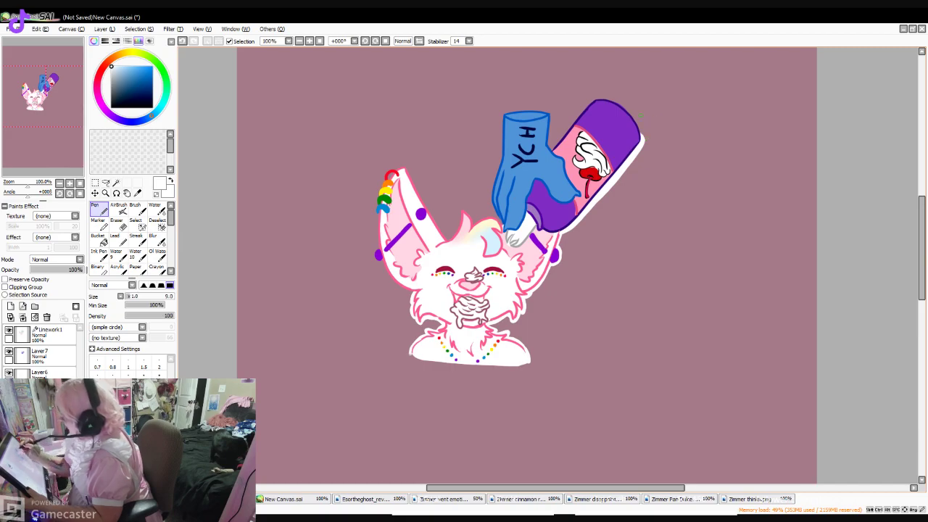
left_click_drag(596, 100, 564, 135)
left_click_drag(551, 151, 588, 104)
left_click_drag(546, 151, 594, 100)
left_click_drag(549, 150, 602, 98)
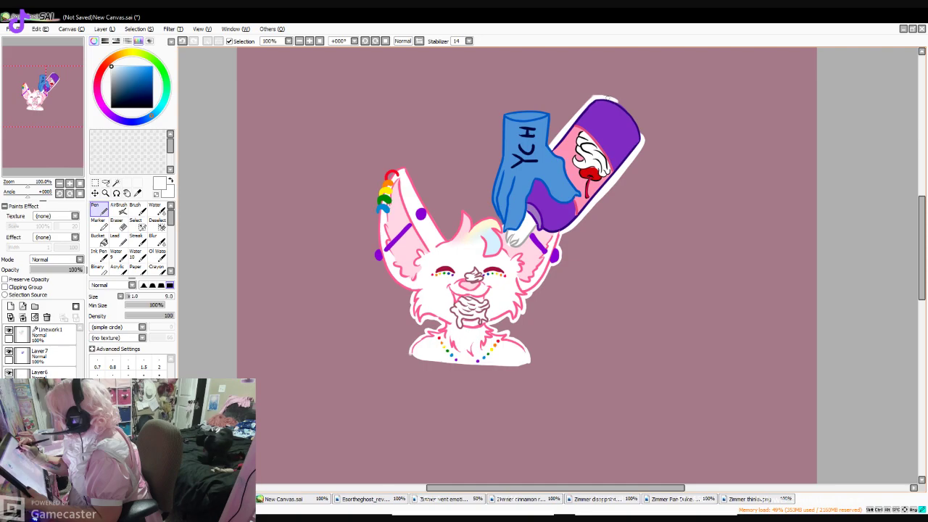
left_click_drag(622, 106, 640, 129)
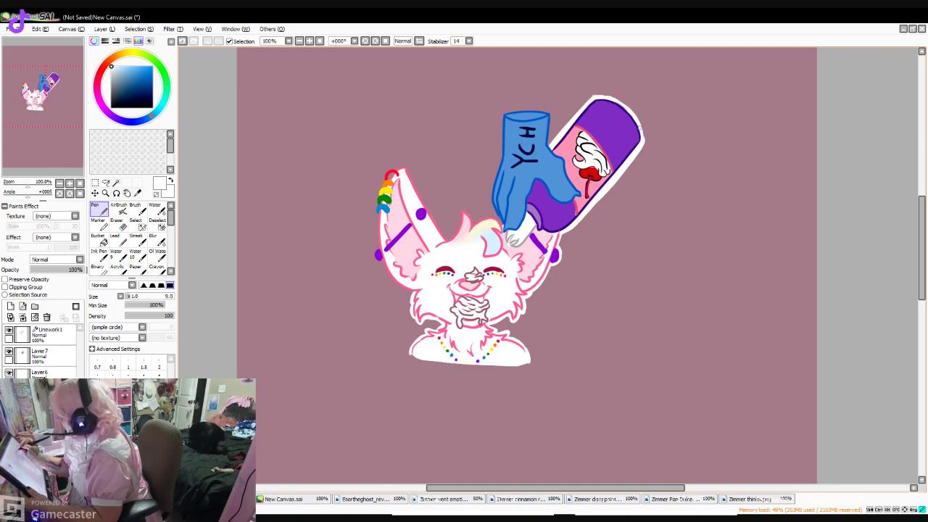
- Paint the white border around the blue hand and wrist, and carry it over the hair tuft and around the tall ear
mouse_move(501, 127)
left_mouse_down()
mouse_move(491, 201)
mouse_move(505, 229)
left_mouse_up()
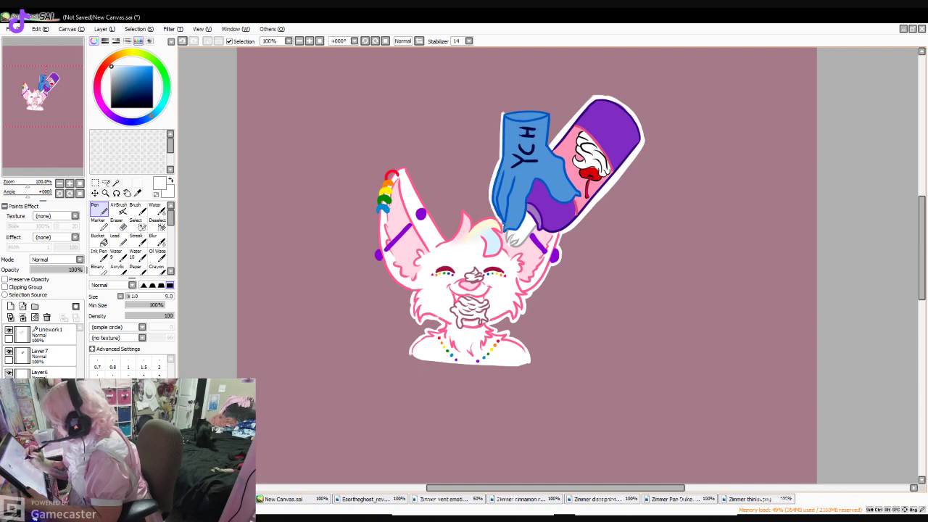
mouse_move(502, 111)
left_mouse_down()
mouse_move(547, 111)
mouse_move(504, 113)
mouse_move(541, 109)
mouse_move(552, 123)
mouse_move(550, 145)
left_mouse_up()
mouse_move(542, 110)
left_mouse_down()
mouse_move(551, 113)
mouse_move(552, 144)
left_mouse_up()
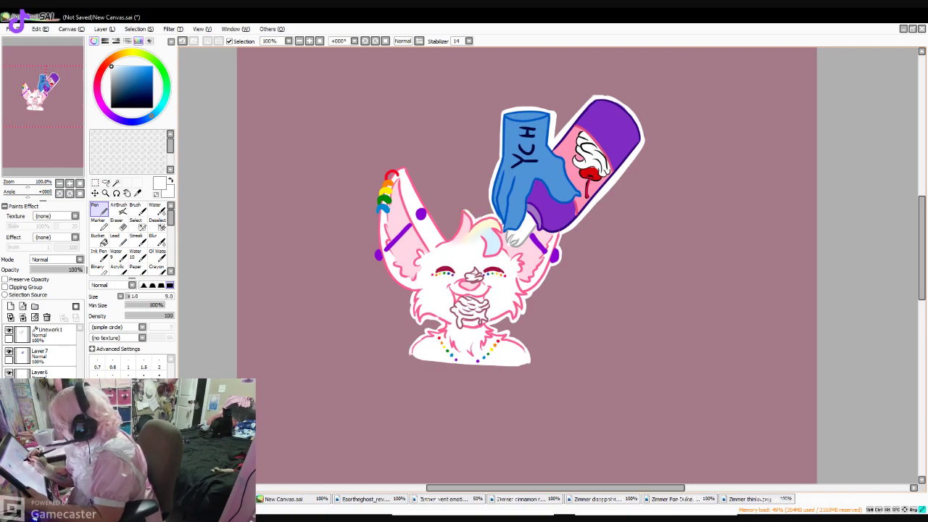
mouse_move(461, 207)
left_mouse_down()
mouse_move(457, 226)
mouse_move(474, 218)
mouse_move(445, 241)
left_mouse_up()
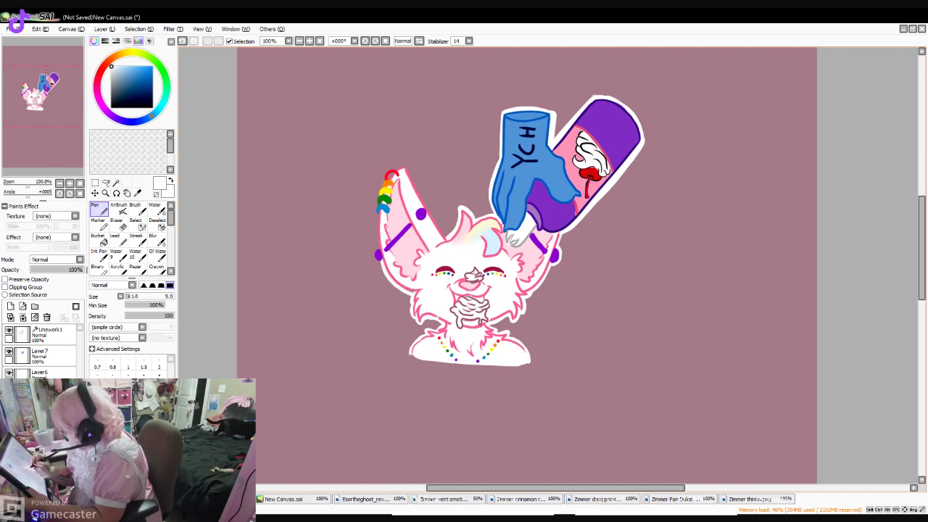
left_click_drag(381, 262, 377, 209)
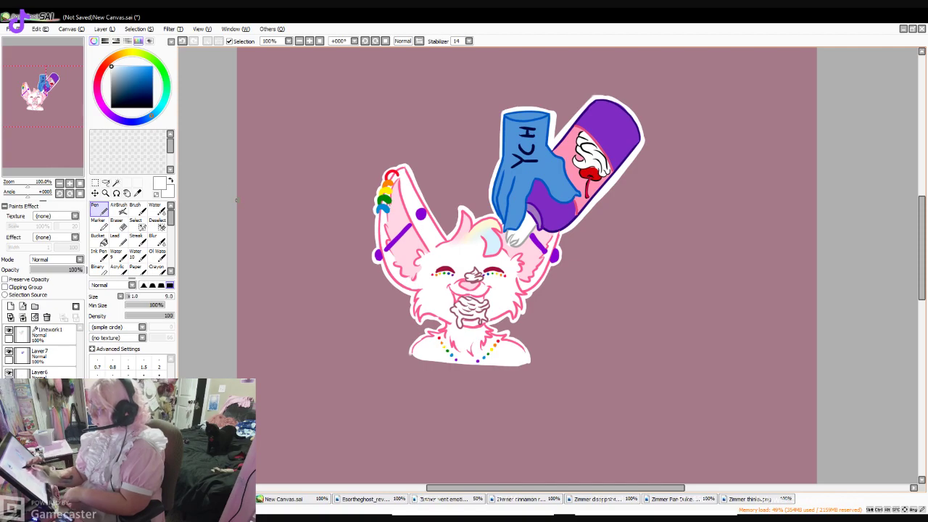
- On Linework1, draw a light pink eyebrow above each closed eye at pen size 7
left_click(309, 41)
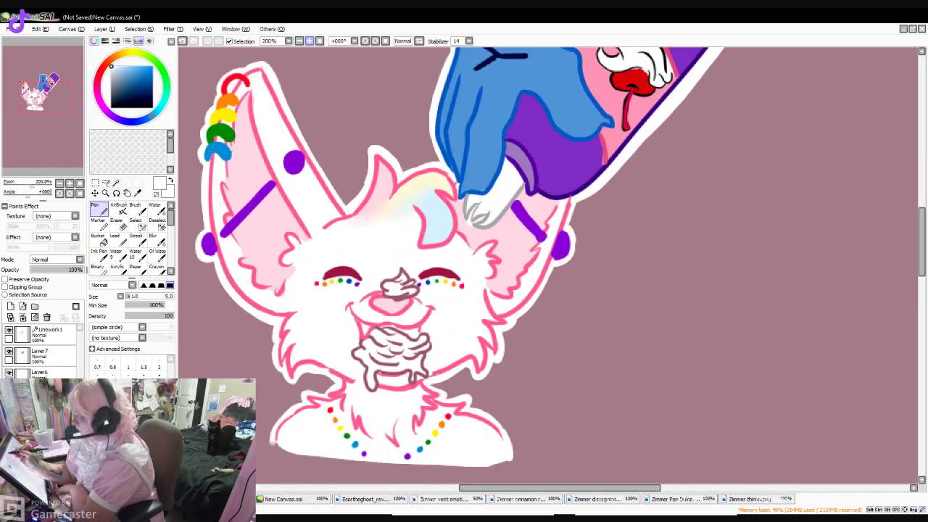
left_click(51, 334)
left_click(98, 82)
left_click(124, 67)
mouse_move(358, 237)
left_mouse_down()
mouse_move(325, 252)
mouse_move(357, 248)
mouse_move(354, 237)
mouse_move(334, 243)
mouse_move(356, 244)
left_mouse_up()
mouse_move(424, 249)
left_mouse_down()
mouse_move(457, 259)
mouse_move(426, 250)
mouse_move(437, 249)
left_mouse_up()
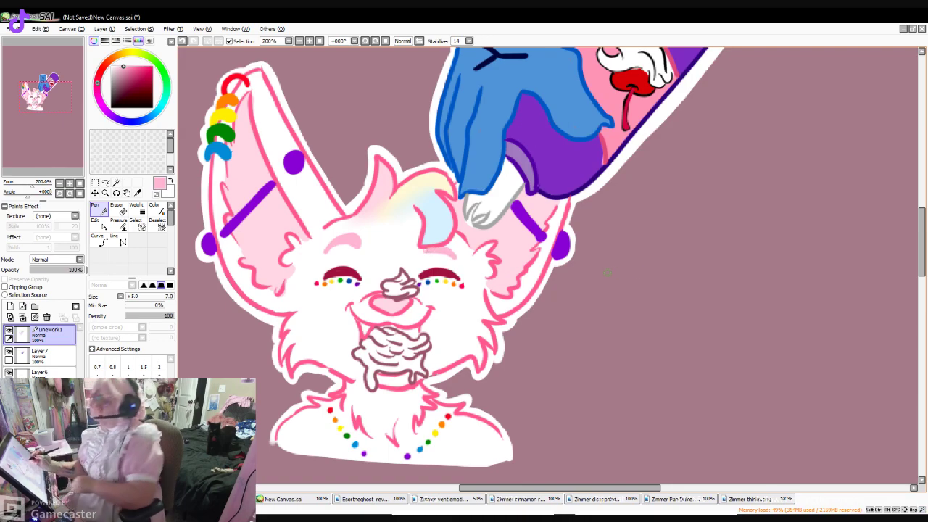
- Merge Linework1 and the drawing layers beneath it down into Layer4, and check the merged artwork by toggling its visibility
left_click(298, 41)
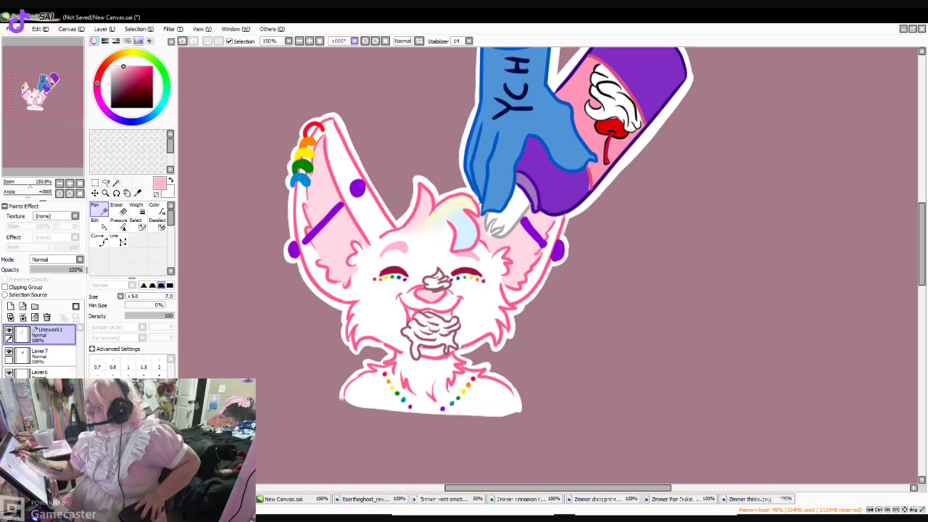
left_click(299, 41)
left_click(23, 318)
left_click(23, 317)
left_click(23, 317)
left_click(23, 317)
left_click(8, 372)
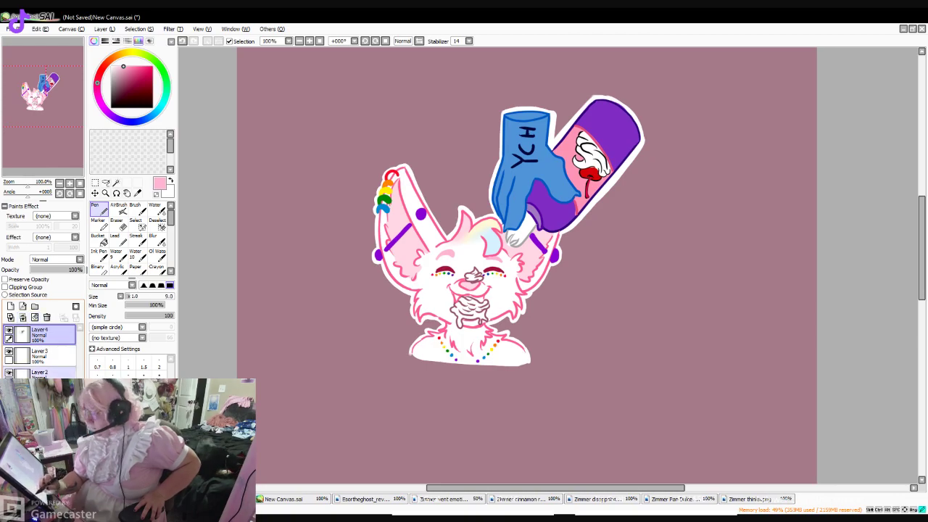
left_click(8, 330)
left_click(9, 330)
- Copy a rectangular selection around the whole drawing on Layer4 and paste it into the blank New Canvas.sai
left_click(95, 183)
left_click_drag(322, 74, 659, 390)
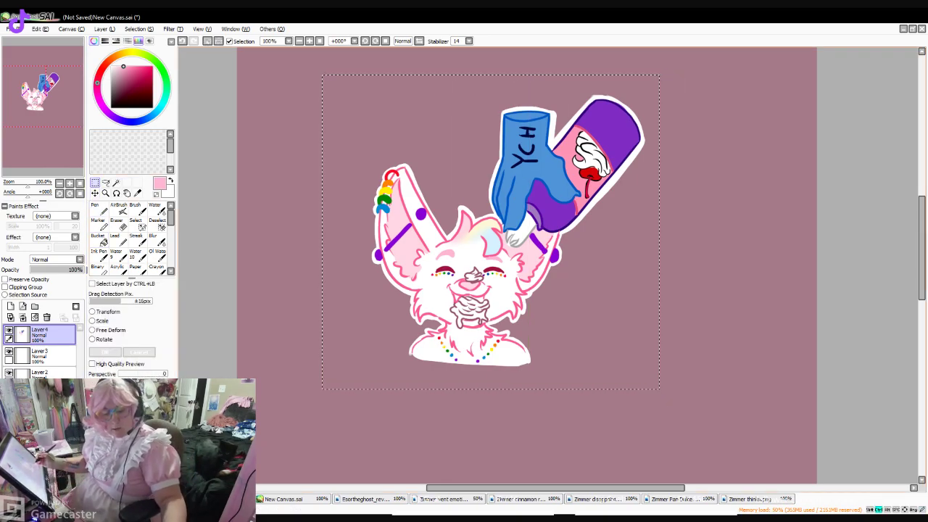
left_click(283, 499)
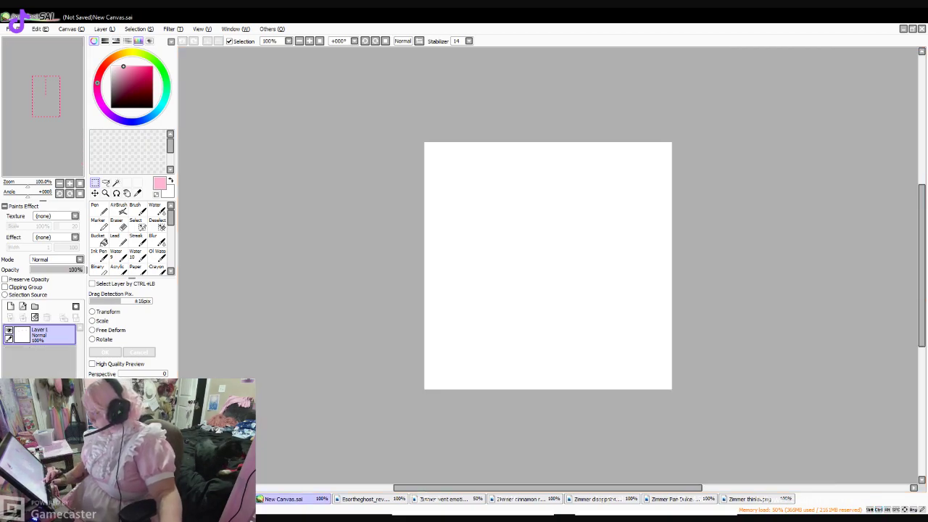
key("ctrl+v")
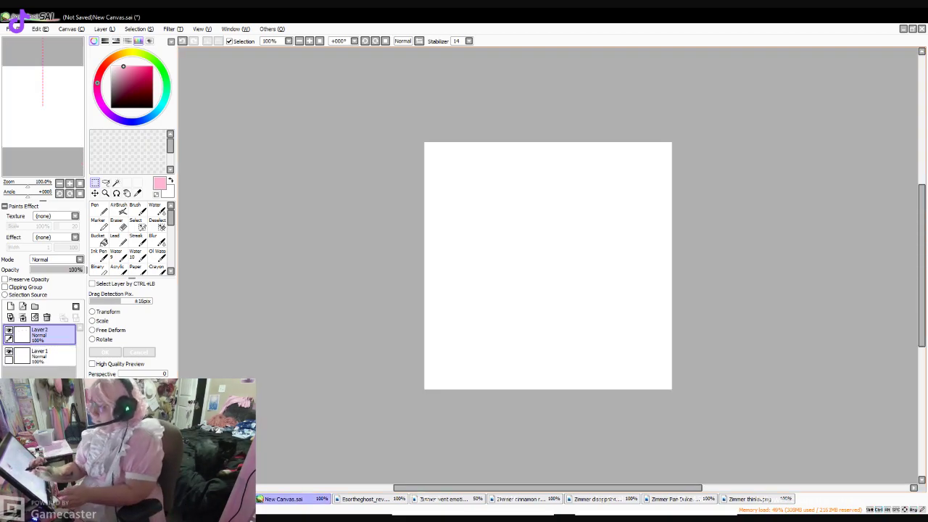
- Scale the pasted drawing down to nearly fit the canvas and reposition it so the character's face and ears sit inside the edges
key("ctrl+t")
left_click_drag(682, 428, 548, 212)
mouse_move(700, 115)
left_mouse_down()
mouse_move(671, 143)
mouse_move(700, 126)
left_mouse_up()
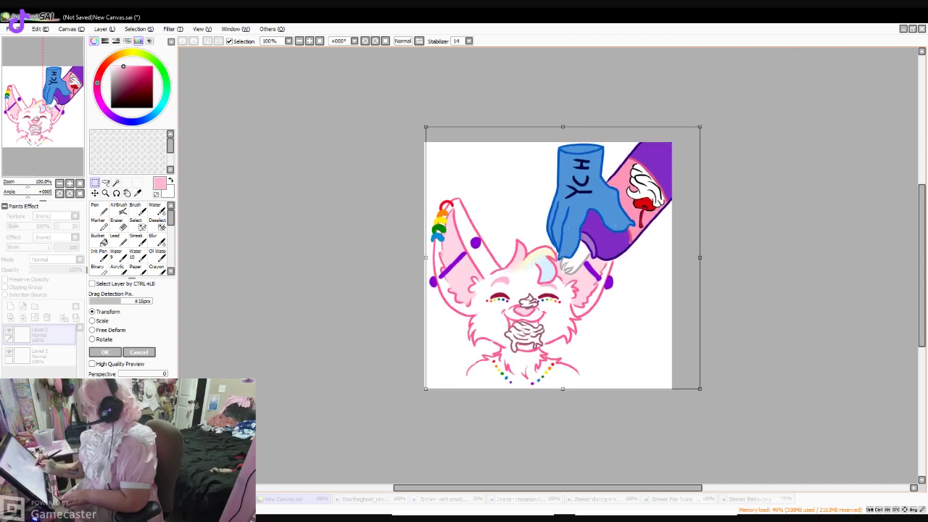
left_click_drag(563, 258, 561, 261)
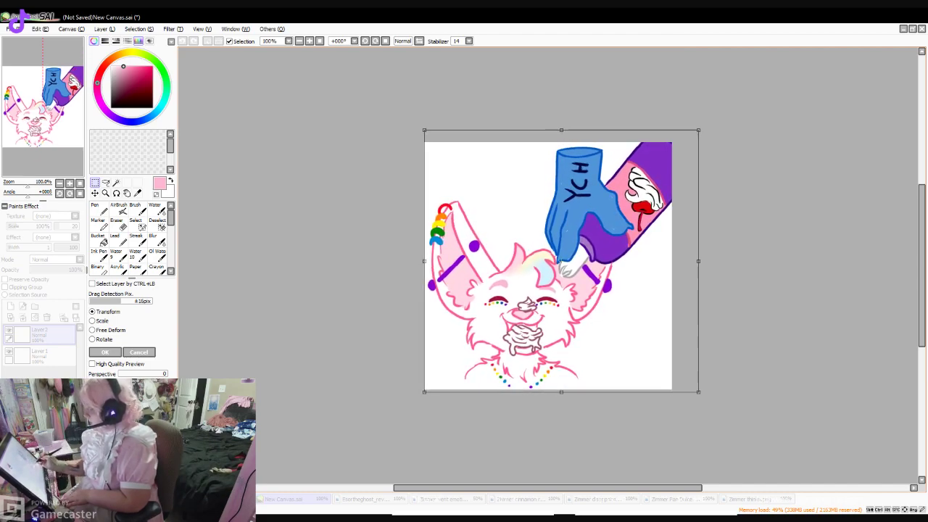
left_click(105, 352)
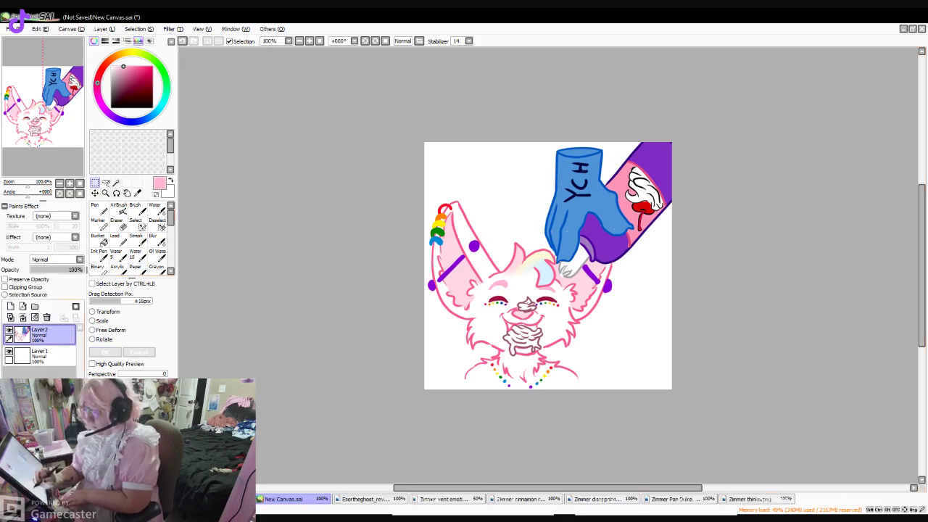
- Add a new layer between Layer1 and the drawing layer, and sample the hand's blue for the Pen
left_click(48, 355)
left_click(10, 307)
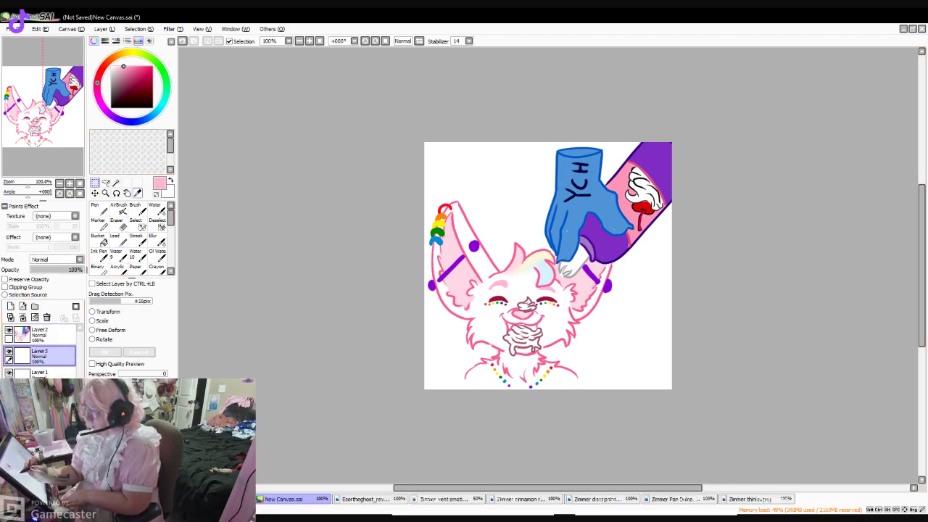
left_click(138, 193)
left_click(578, 215)
left_click(99, 209)
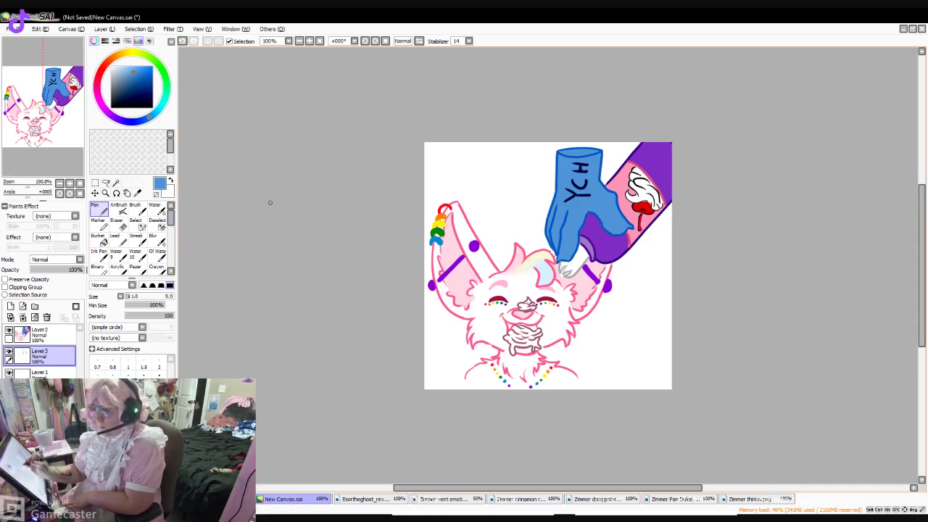
- Save the canvas as zimmer cream sticker.sai and save a PNG version as zimmer cream sticker.png
left_click(14, 29)
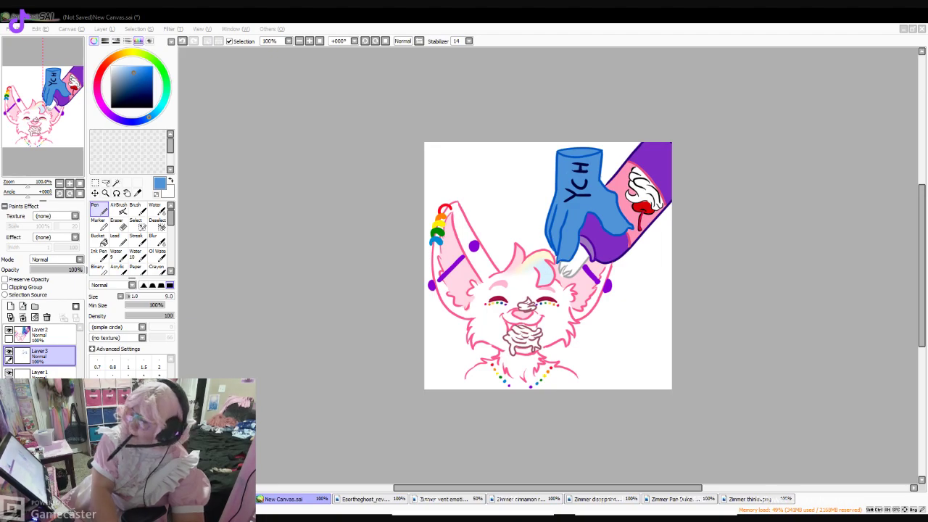
key("Return")
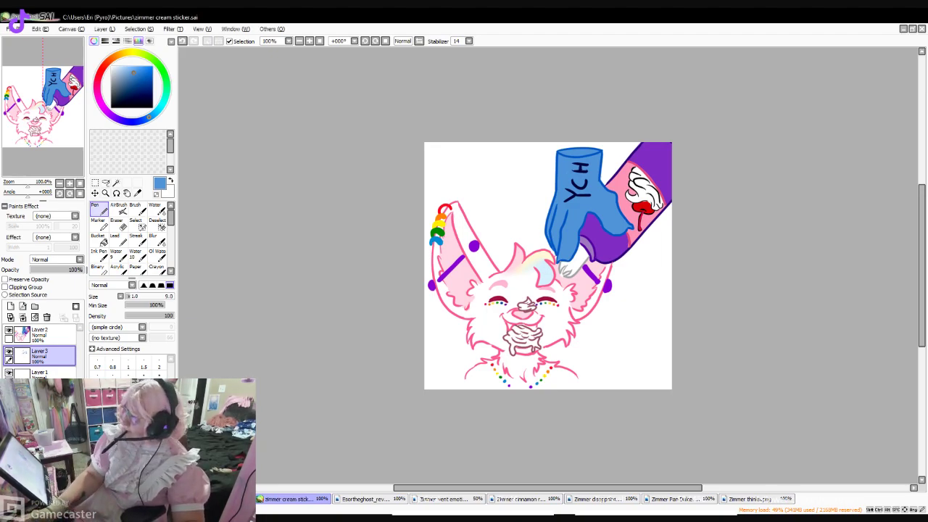
left_click(14, 29)
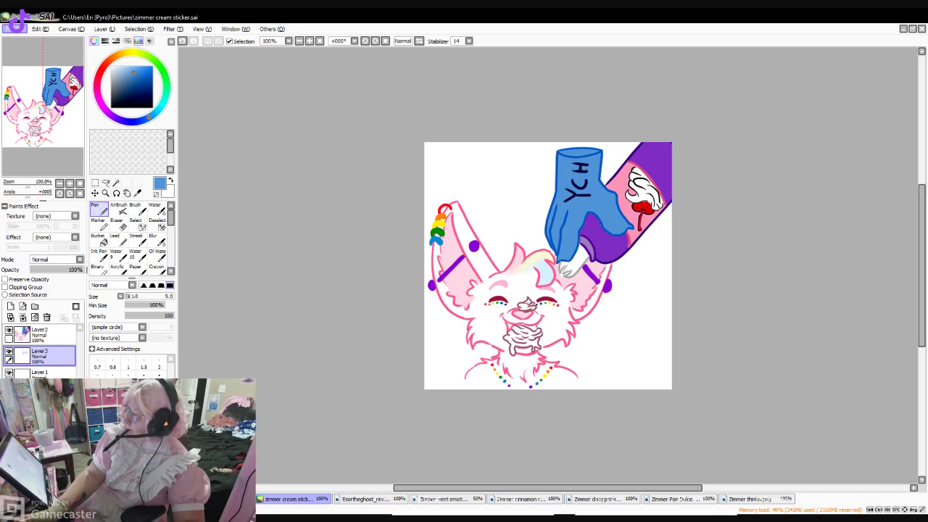
left_click(36, 88)
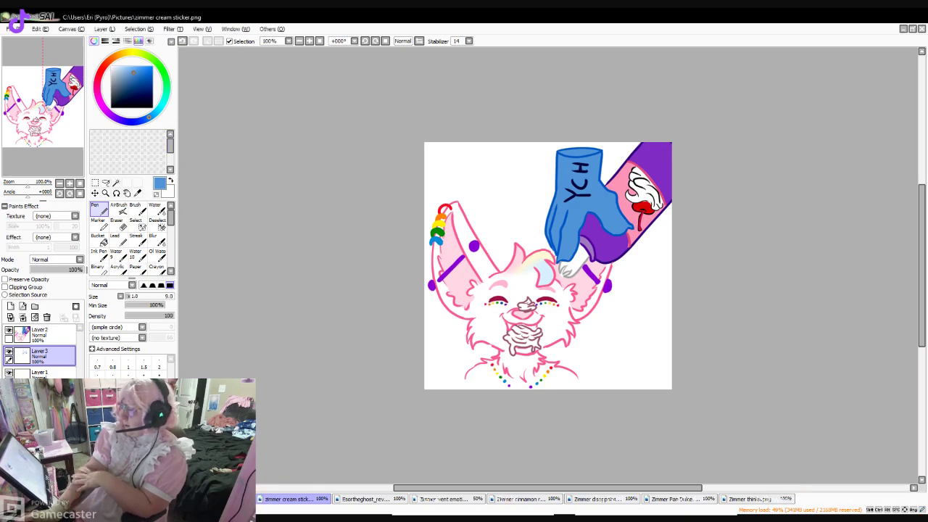
- Hide the white background layer Layer1 and save the sticker again as zimmer cream sticker.png
left_click(9, 372)
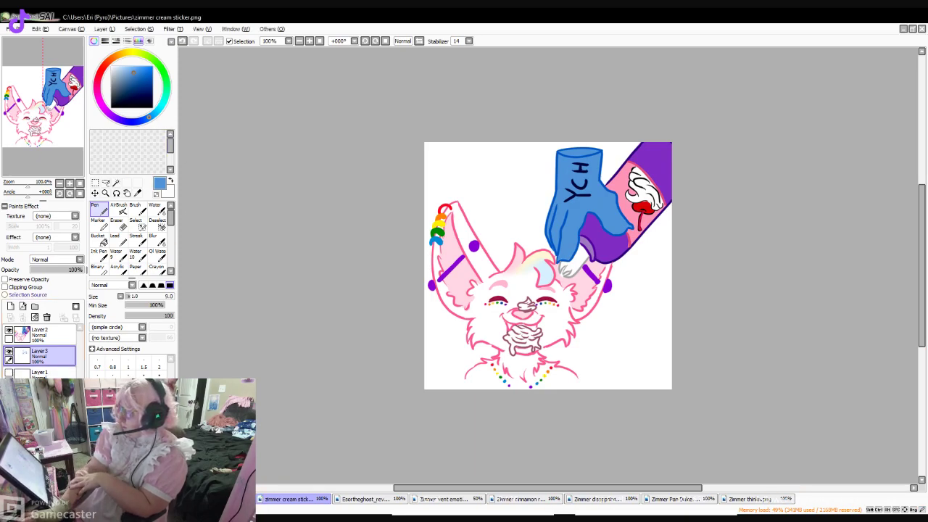
left_click(43, 83)
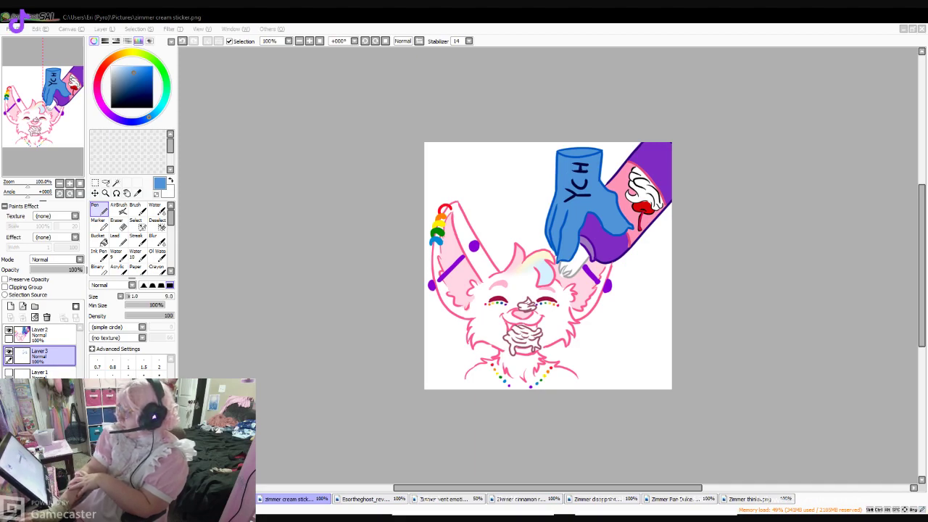
key("Return")
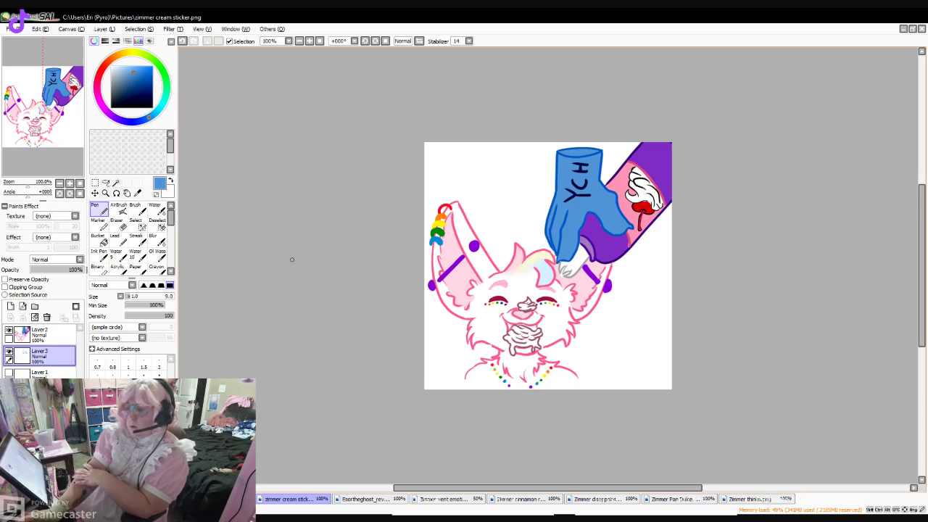